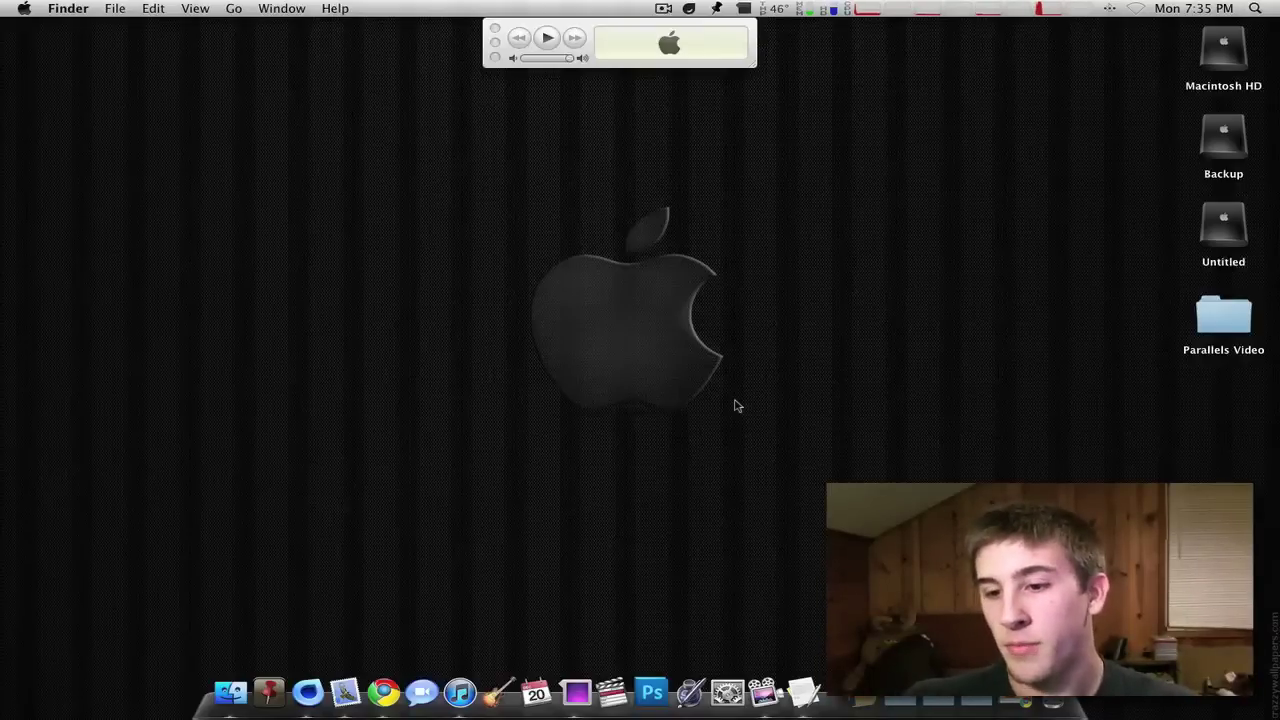
- Bring back the Parallels product page, highlight the $69.99 price, and minimize Chrome
{"action": "key", "text": "super+Tab"}
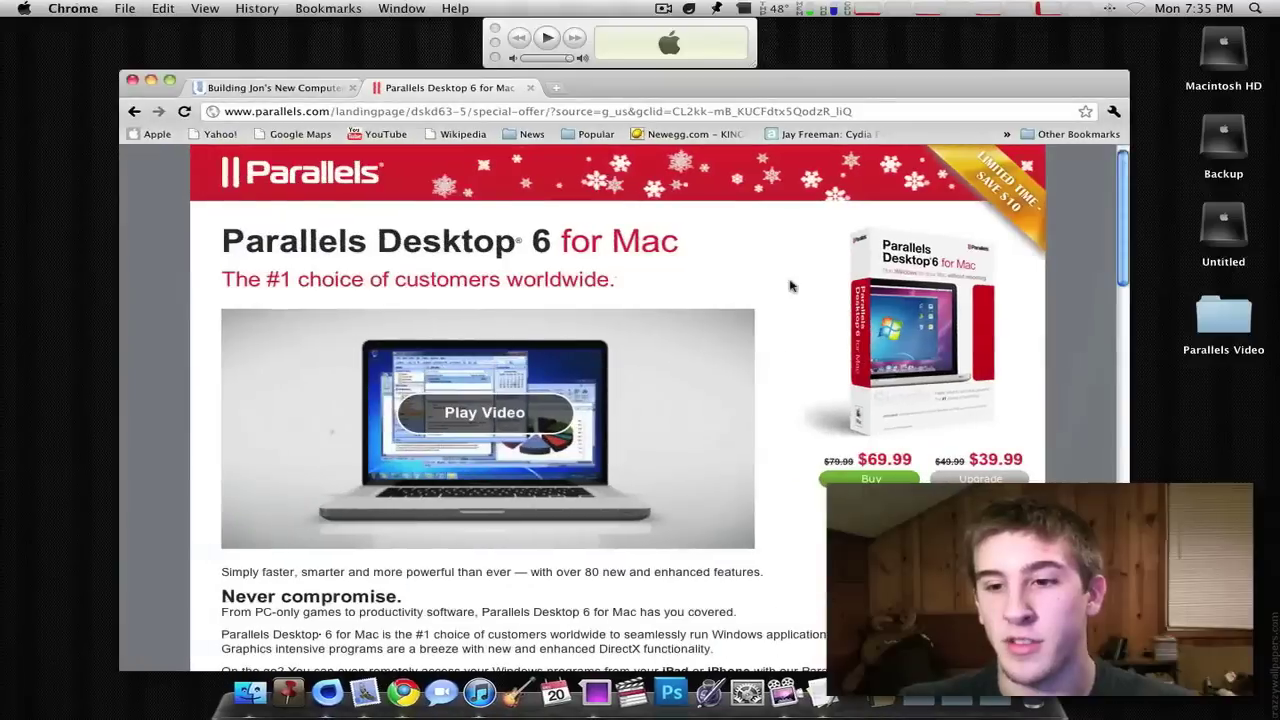
{"action": "left_click_drag", "start_coordinate": [914, 458], "coordinate": [862, 458]}
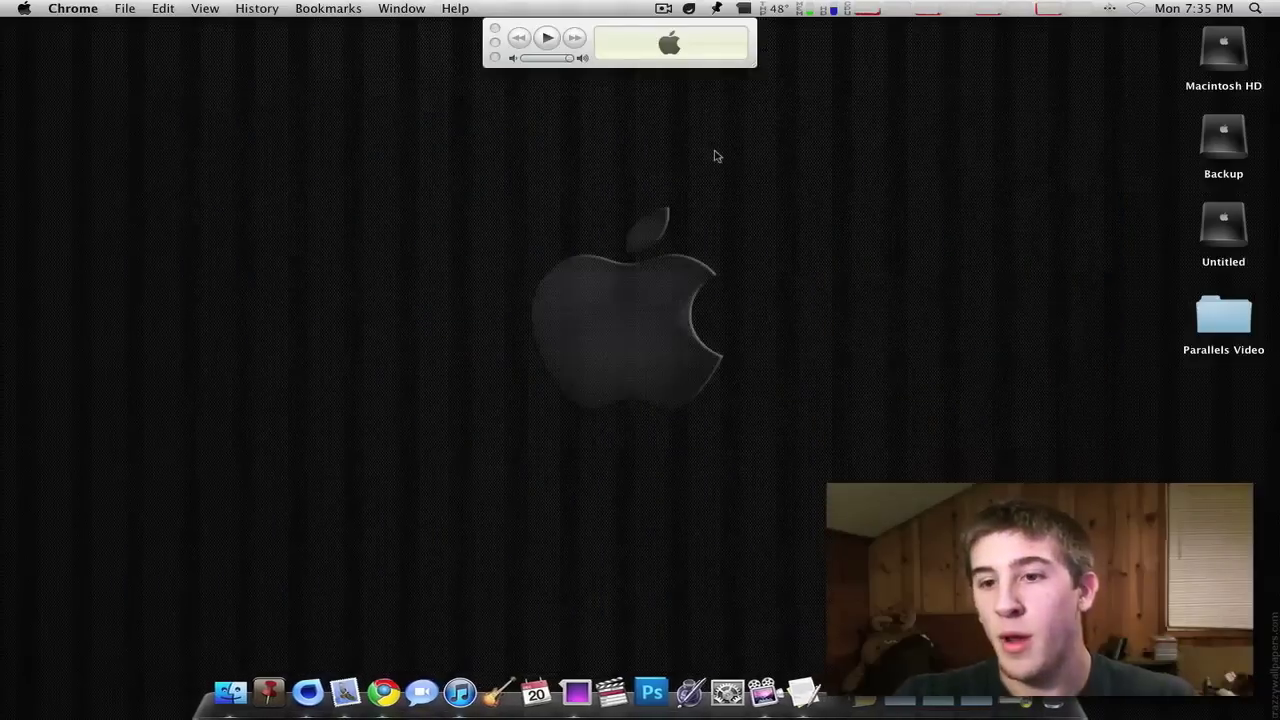
{"action": "left_click", "coordinate": [714, 157]}
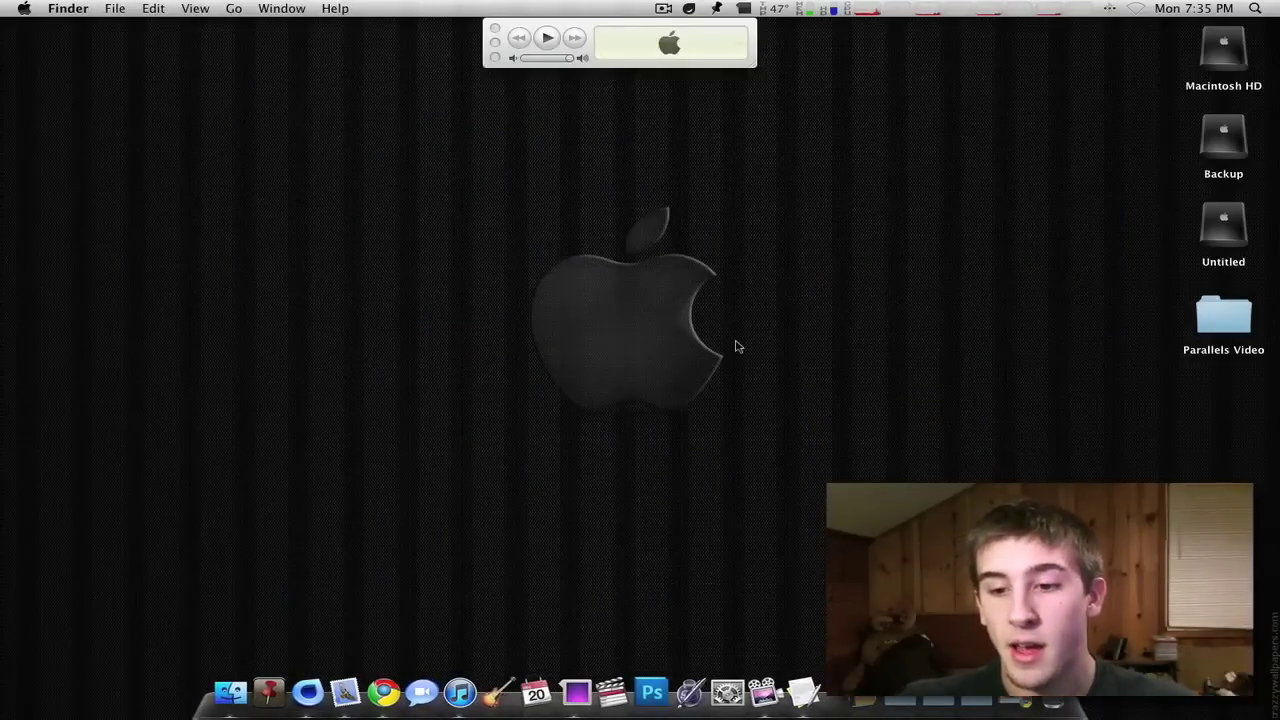
- Launch Parallels Desktop from the Applications stack and position its Welcome window
{"action": "left_click", "coordinate": [860, 695]}
{"action": "scroll", "coordinate": [900, 560], "scroll_direction": "down", "scroll_amount": 8}
{"action": "scroll", "coordinate": [806, 354], "scroll_direction": "down", "scroll_amount": 5}
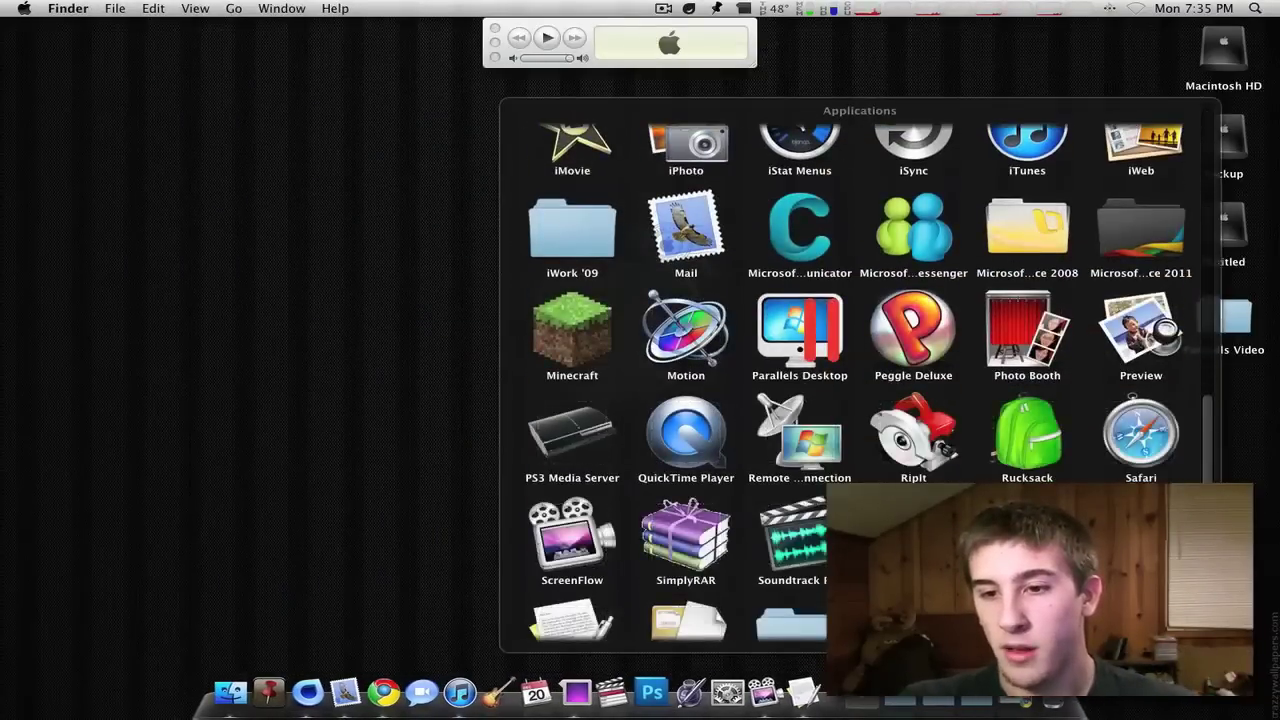
{"action": "left_click", "coordinate": [806, 350]}
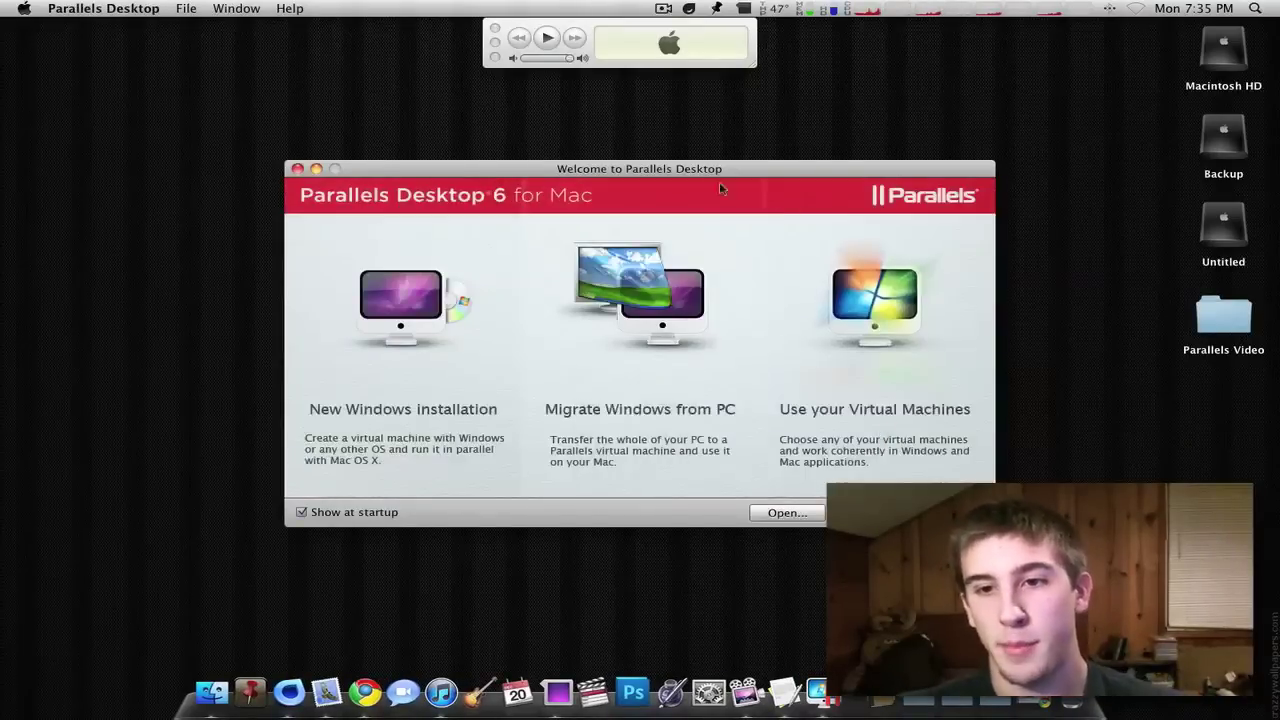
{"action": "left_click_drag", "start_coordinate": [703, 180], "coordinate": [693, 172]}
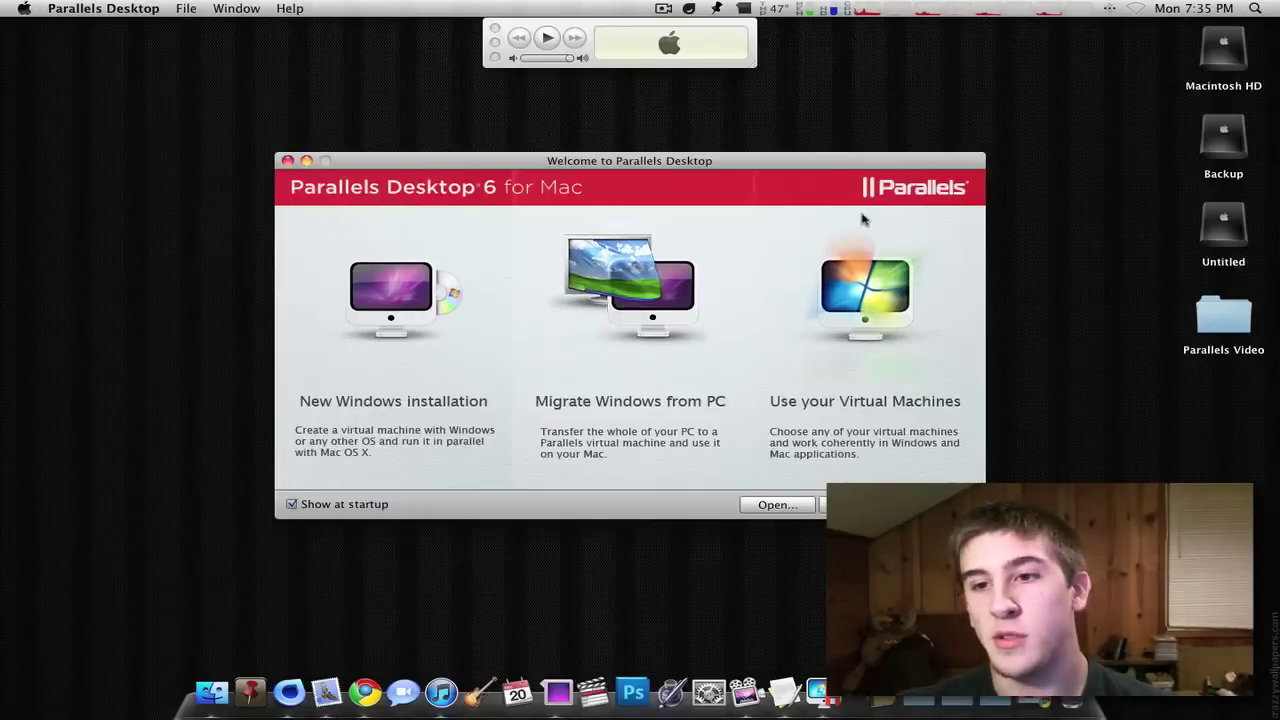
{"action": "left_click_drag", "start_coordinate": [824, 169], "coordinate": [799, 165]}
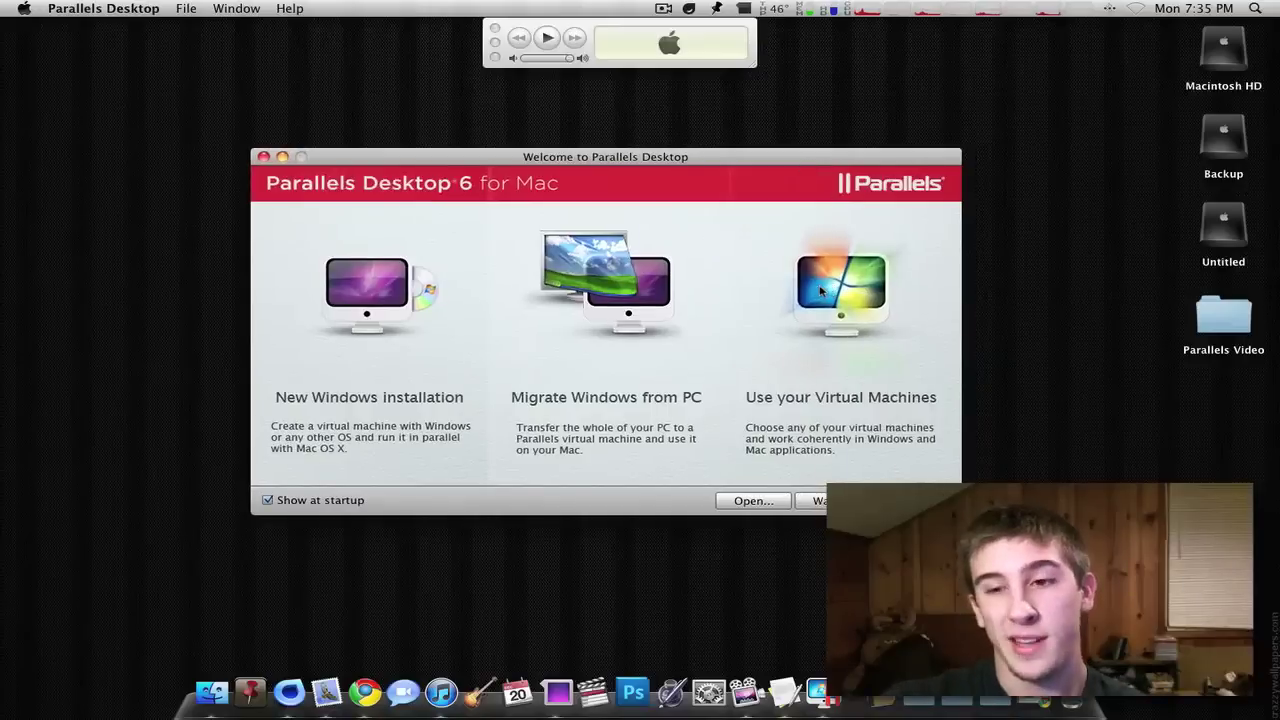
- Open the existing virtual machines list (My Boot Camp, Chrome OS, Ubuntu Linux, Windows 7) and position it
{"action": "left_click", "coordinate": [831, 292]}
{"action": "left_click_drag", "start_coordinate": [700, 210], "coordinate": [612, 165]}
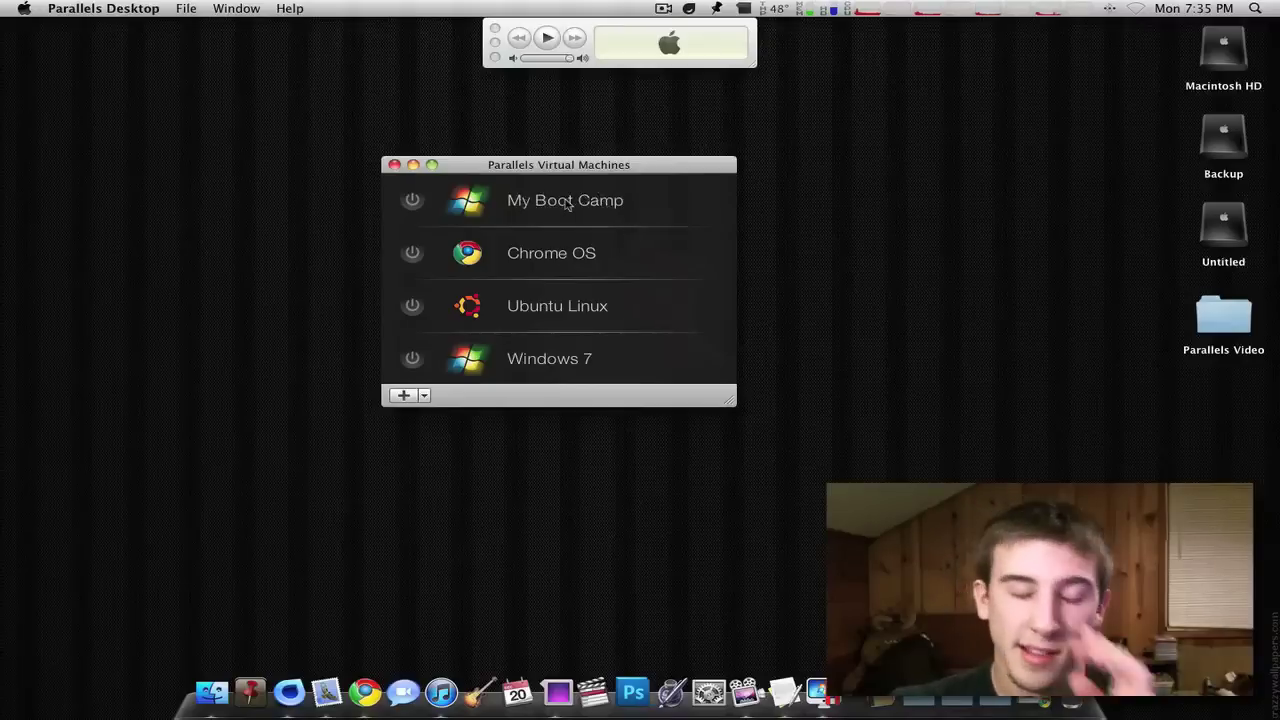
{"action": "left_click_drag", "start_coordinate": [572, 170], "coordinate": [634, 162]}
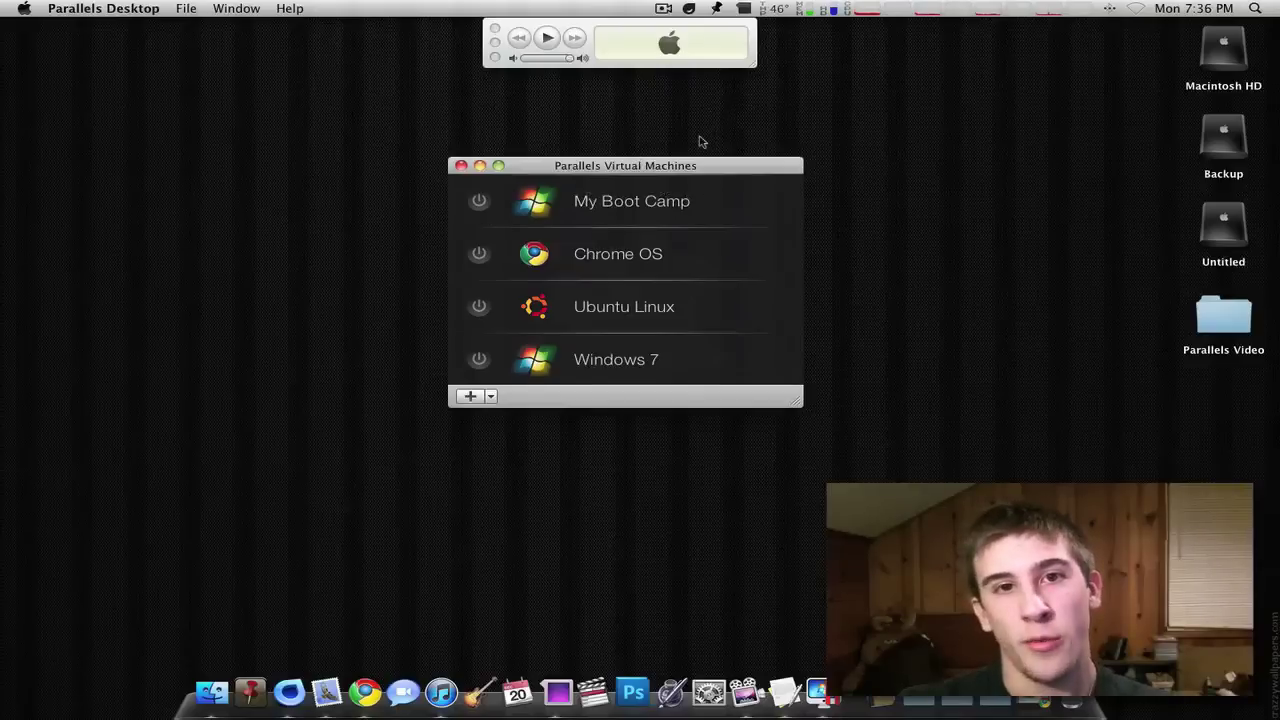
- Check the Mac's used and free disk space, then reposition the virtual machines list
{"action": "left_click", "coordinate": [834, 10]}
{"action": "mouse_move", "coordinate": [883, 109]}
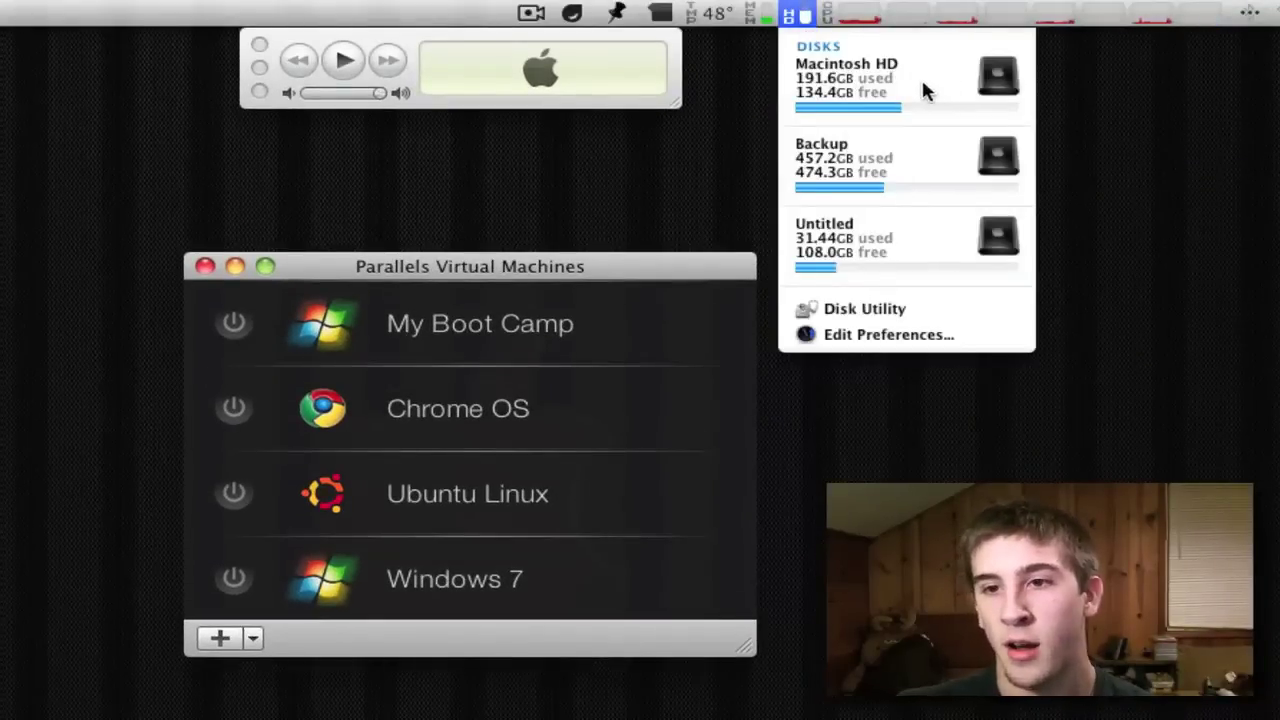
{"action": "mouse_move", "coordinate": [880, 157]}
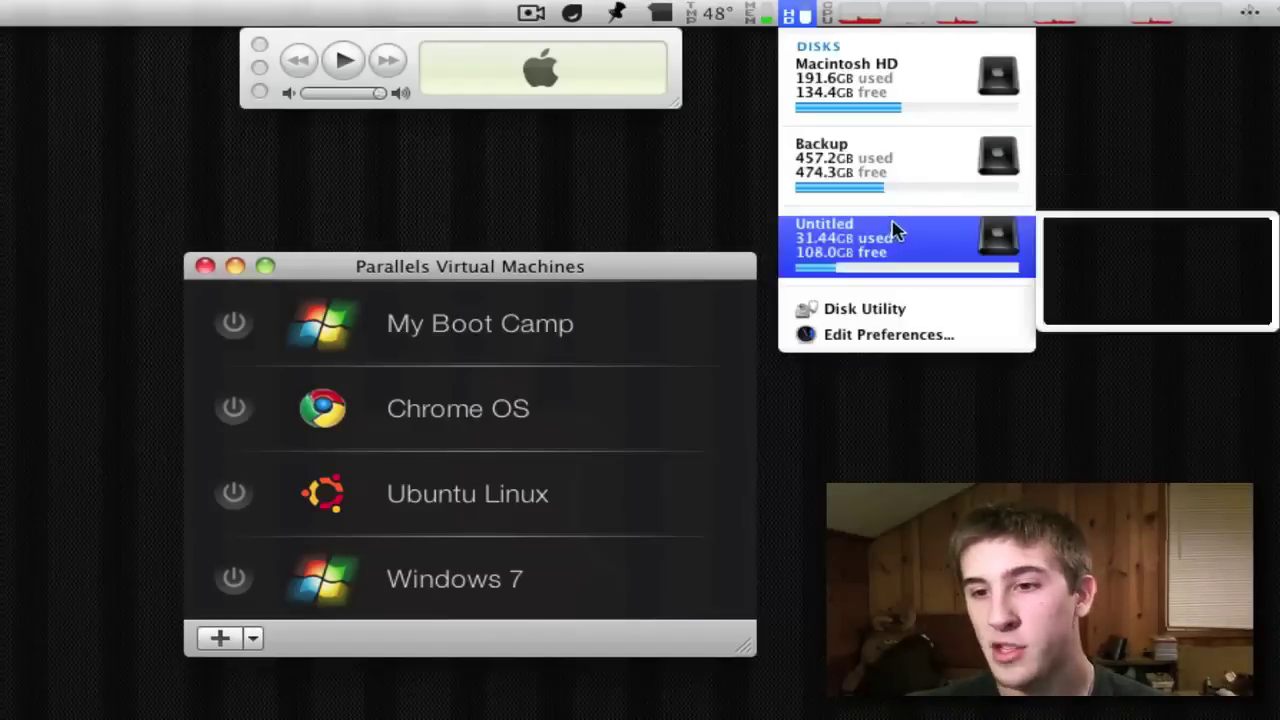
{"action": "mouse_move", "coordinate": [872, 238]}
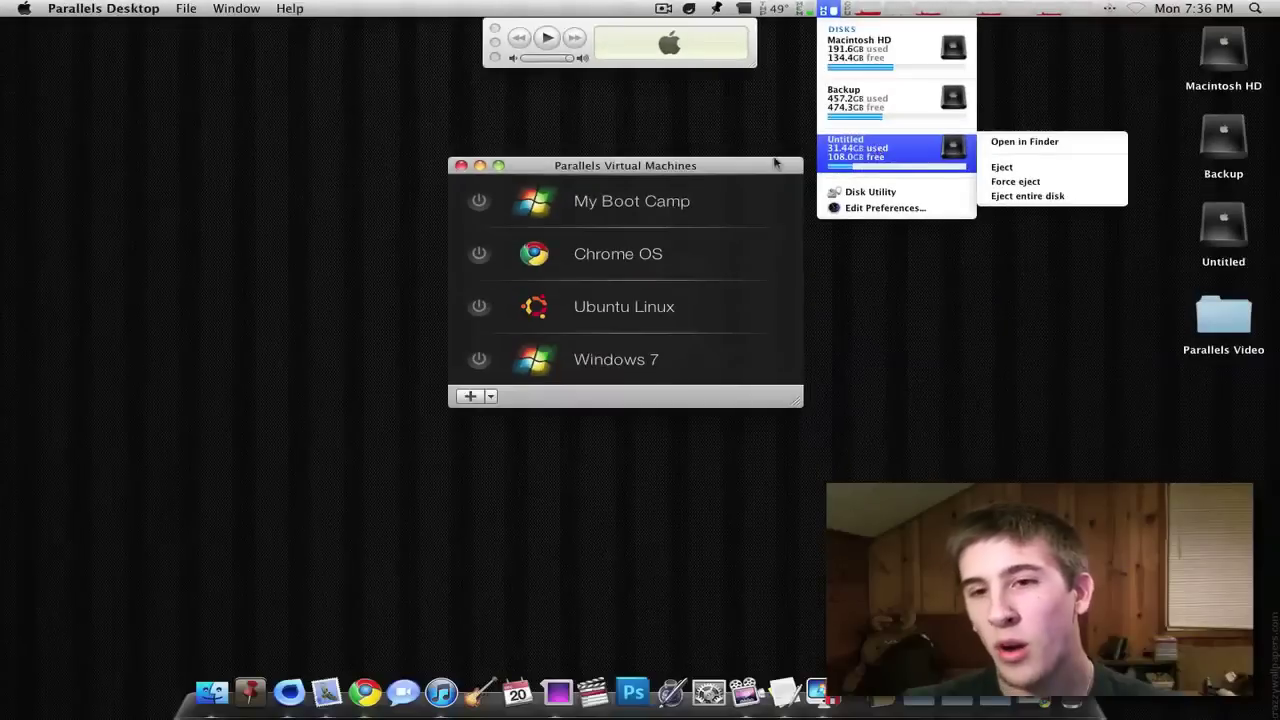
{"action": "left_click", "coordinate": [733, 268]}
{"action": "left_click_drag", "start_coordinate": [602, 281], "coordinate": [586, 279]}
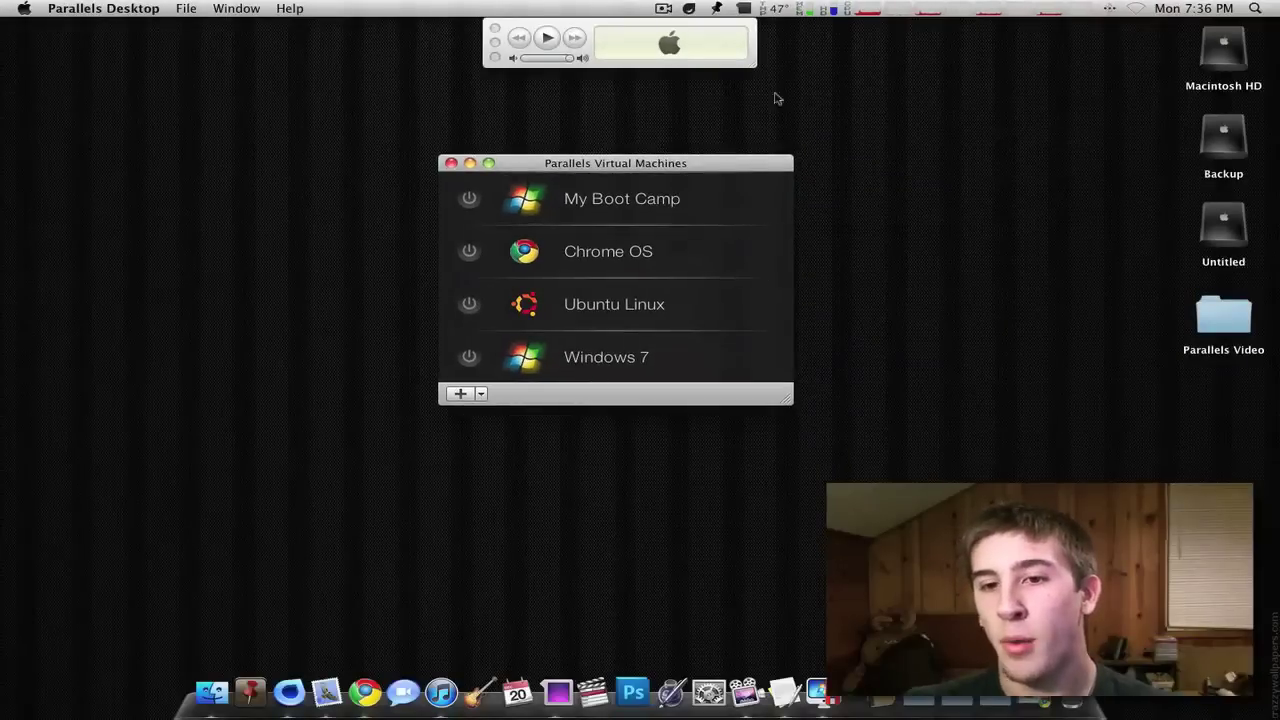
{"action": "left_click_drag", "start_coordinate": [656, 172], "coordinate": [653, 165]}
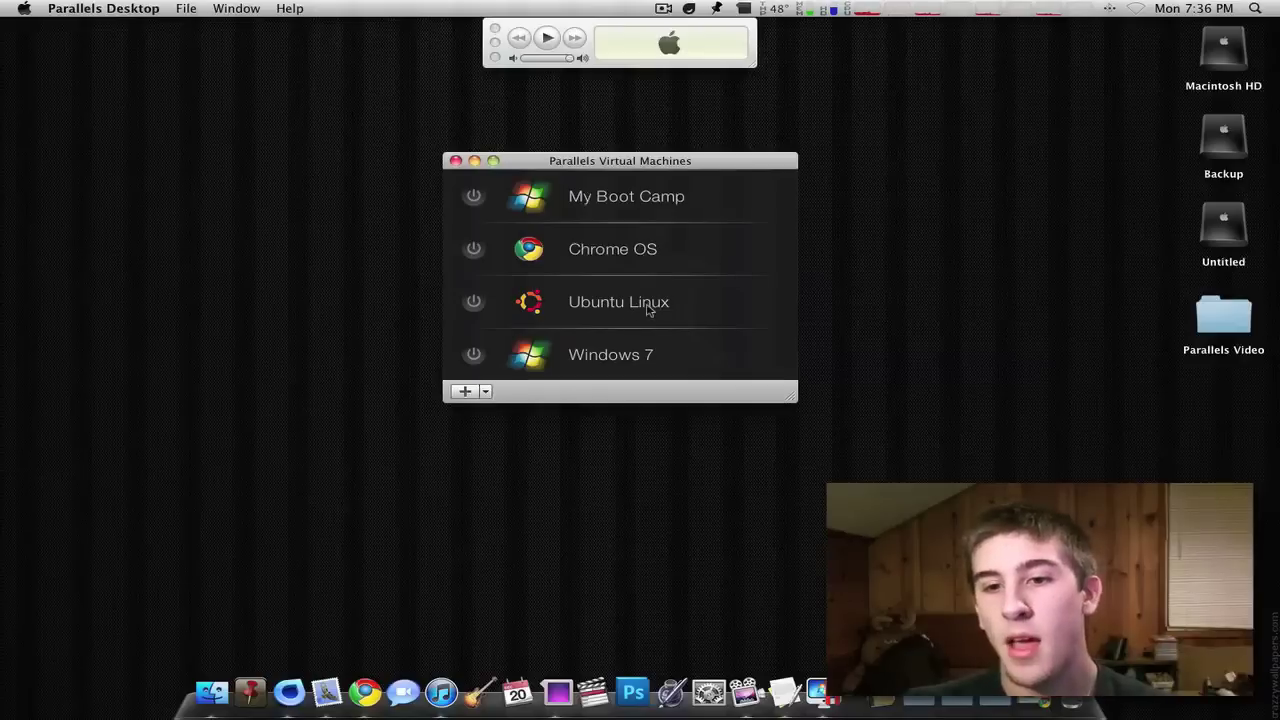
{"action": "left_click_drag", "start_coordinate": [611, 164], "coordinate": [629, 204]}
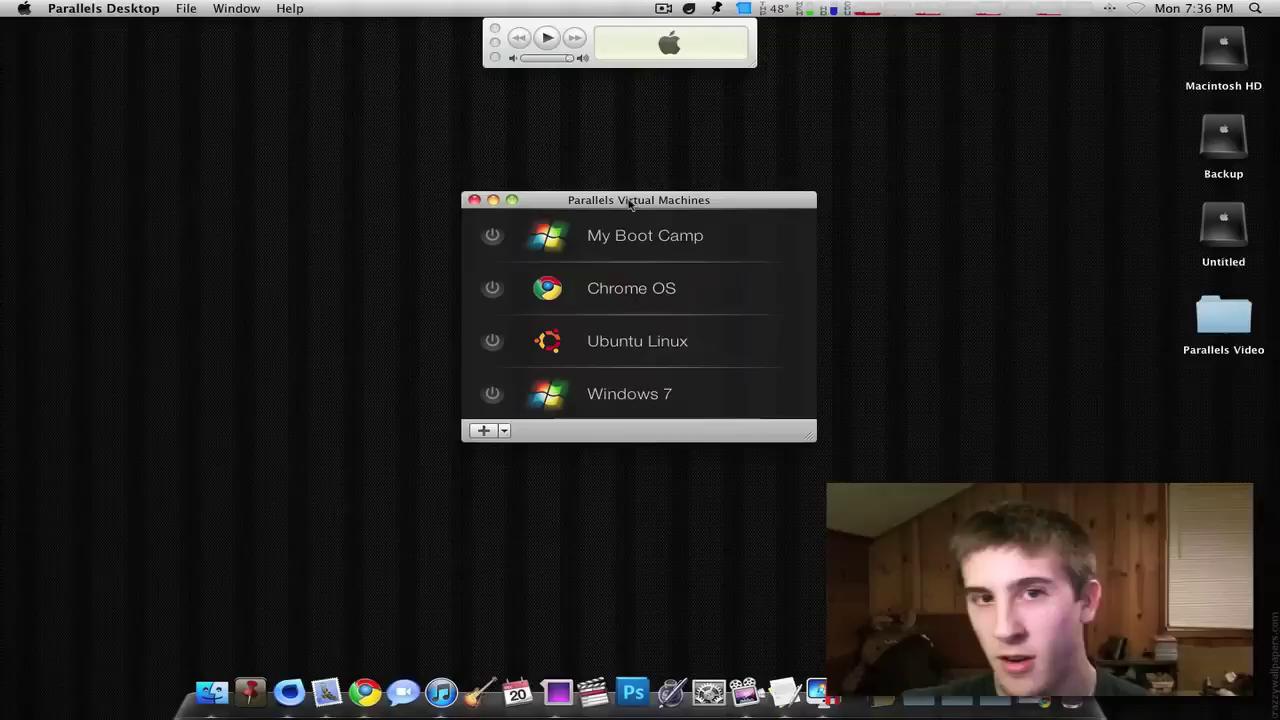
- Open Chrome OS's settings and briefly edit its name, leaving it as 'Chrome OS'
{"action": "right_click", "coordinate": [627, 292]}
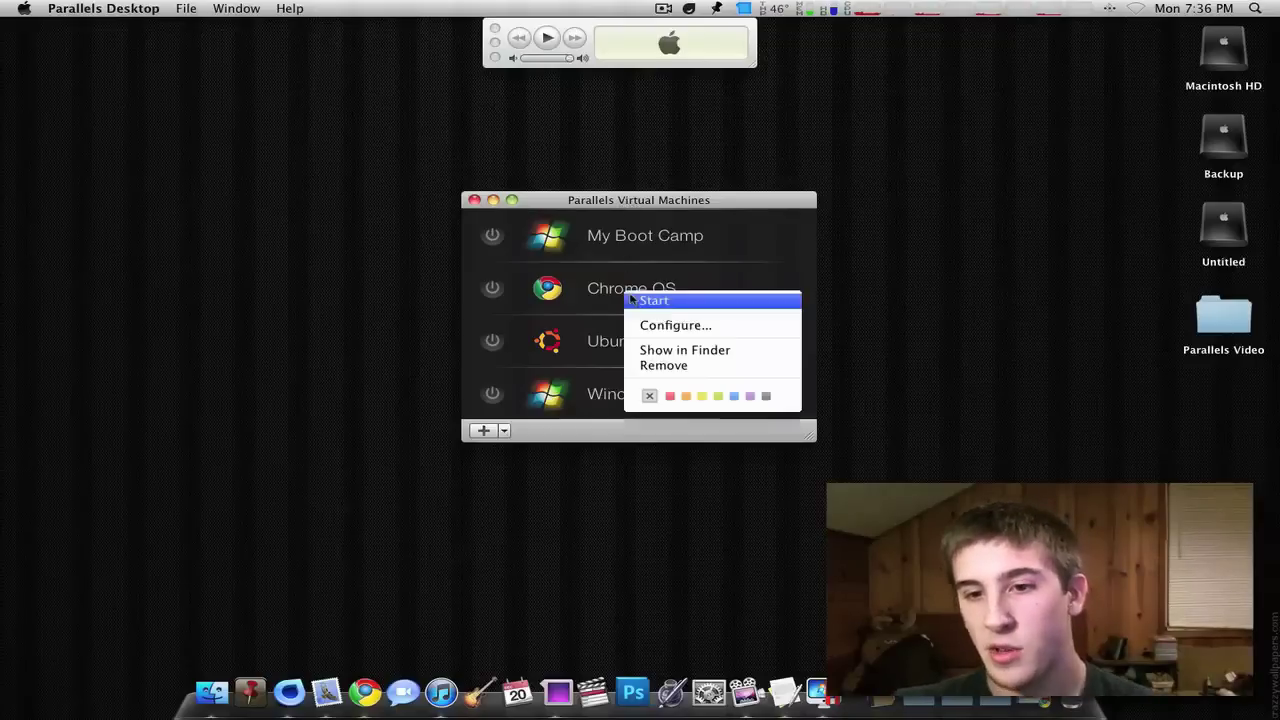
{"action": "left_click", "coordinate": [673, 326]}
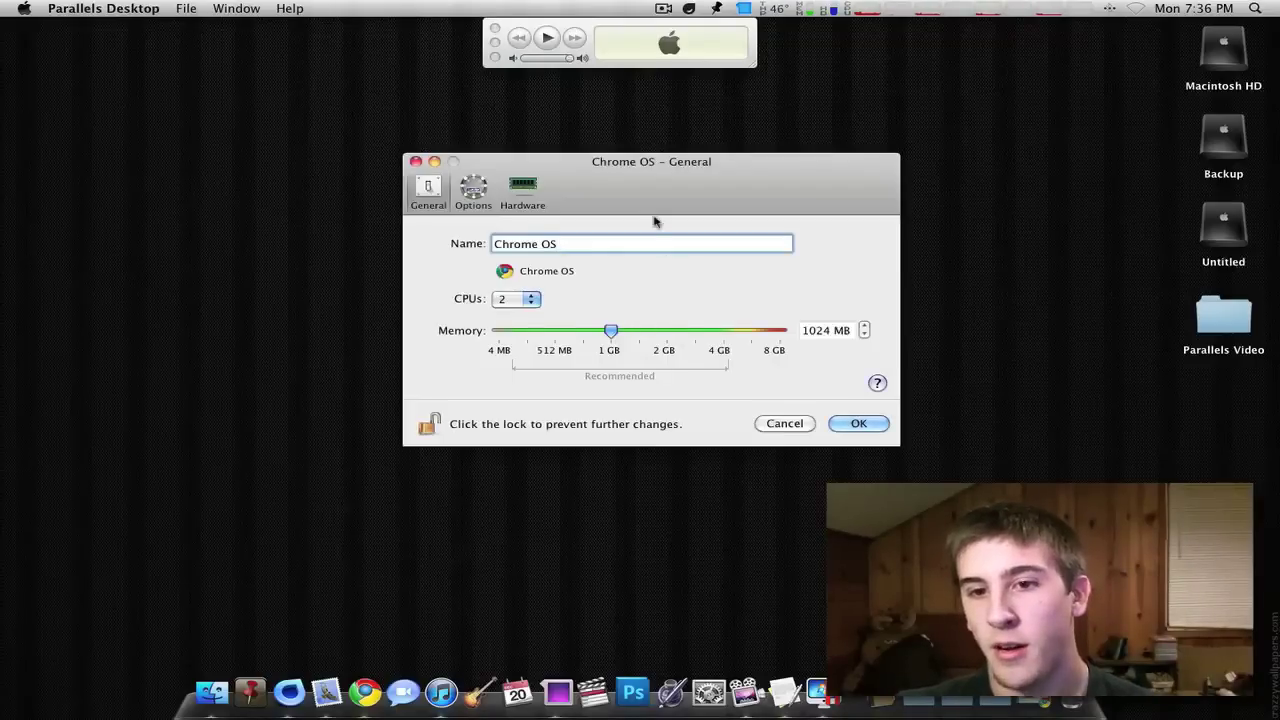
{"action": "left_click_drag", "start_coordinate": [623, 189], "coordinate": [870, 171]}
{"action": "triple_click", "coordinate": [826, 226]}
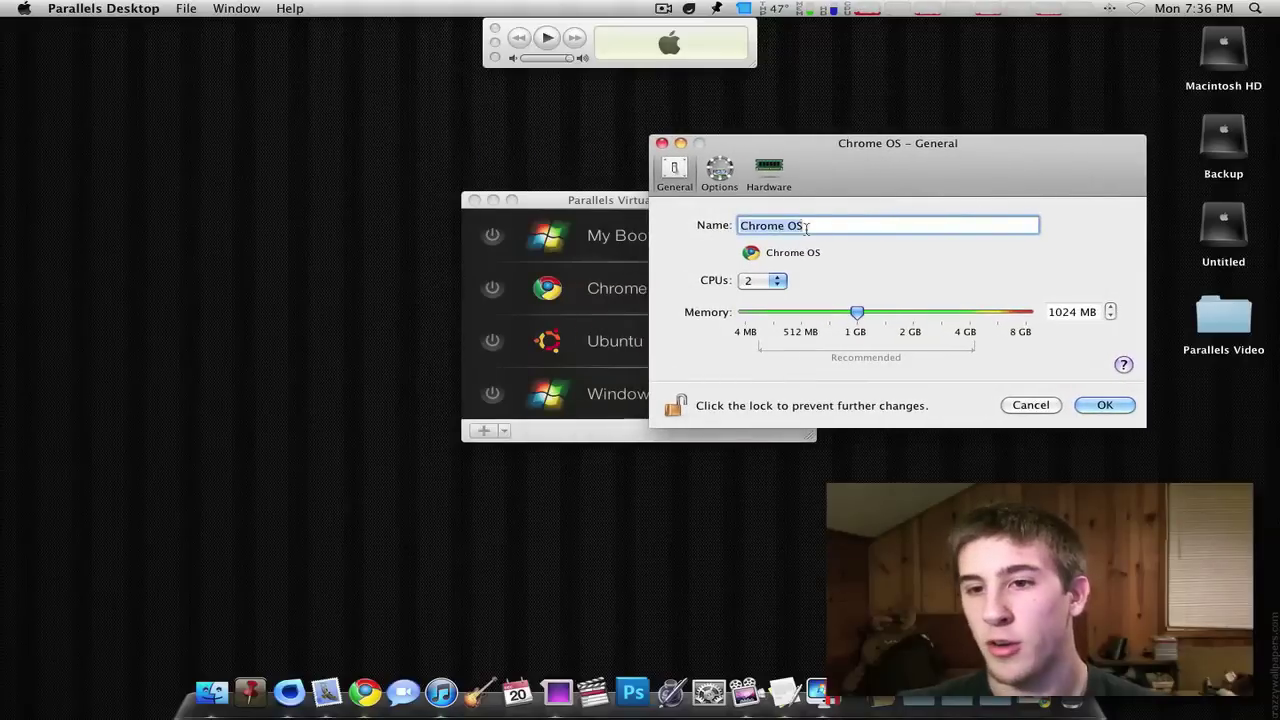
{"action": "left_click", "coordinate": [826, 226]}
{"action": "type", "text": "mix"}
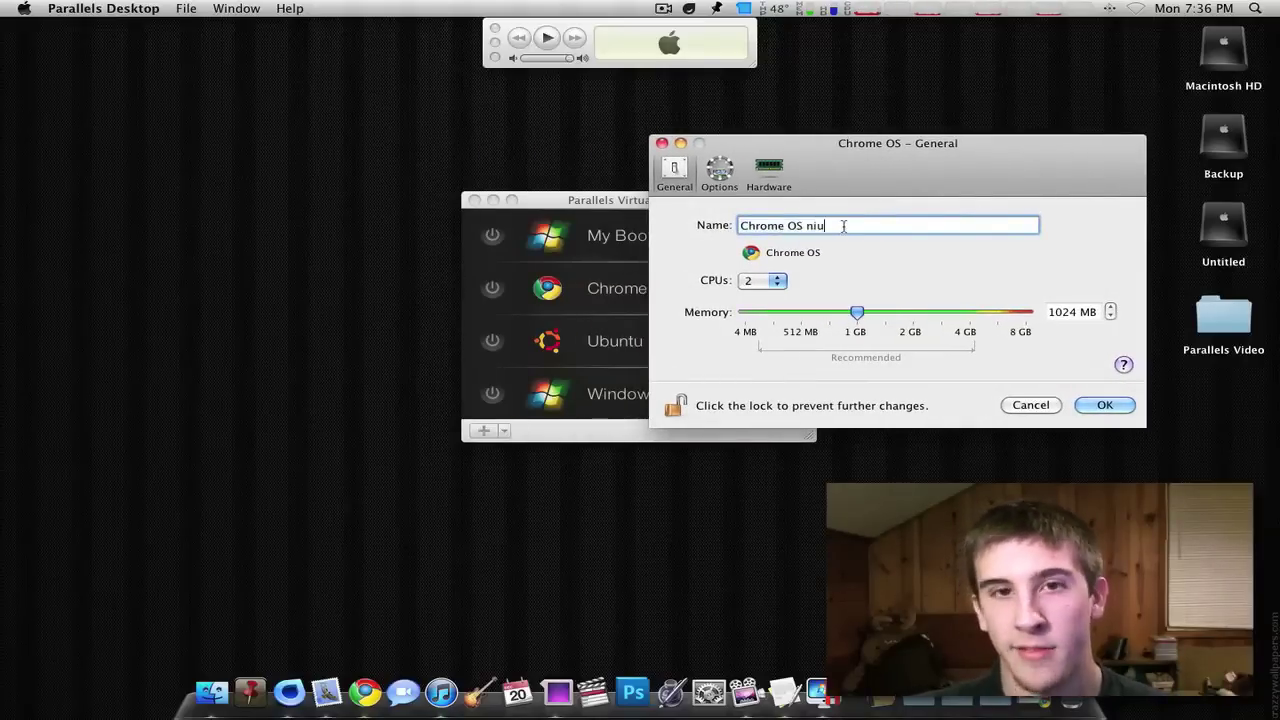
{"action": "key", "text": "BackSpace"}
{"action": "key", "text": "BackSpace"}
{"action": "key", "text": "BackSpace"}
{"action": "key", "text": "BackSpace"}
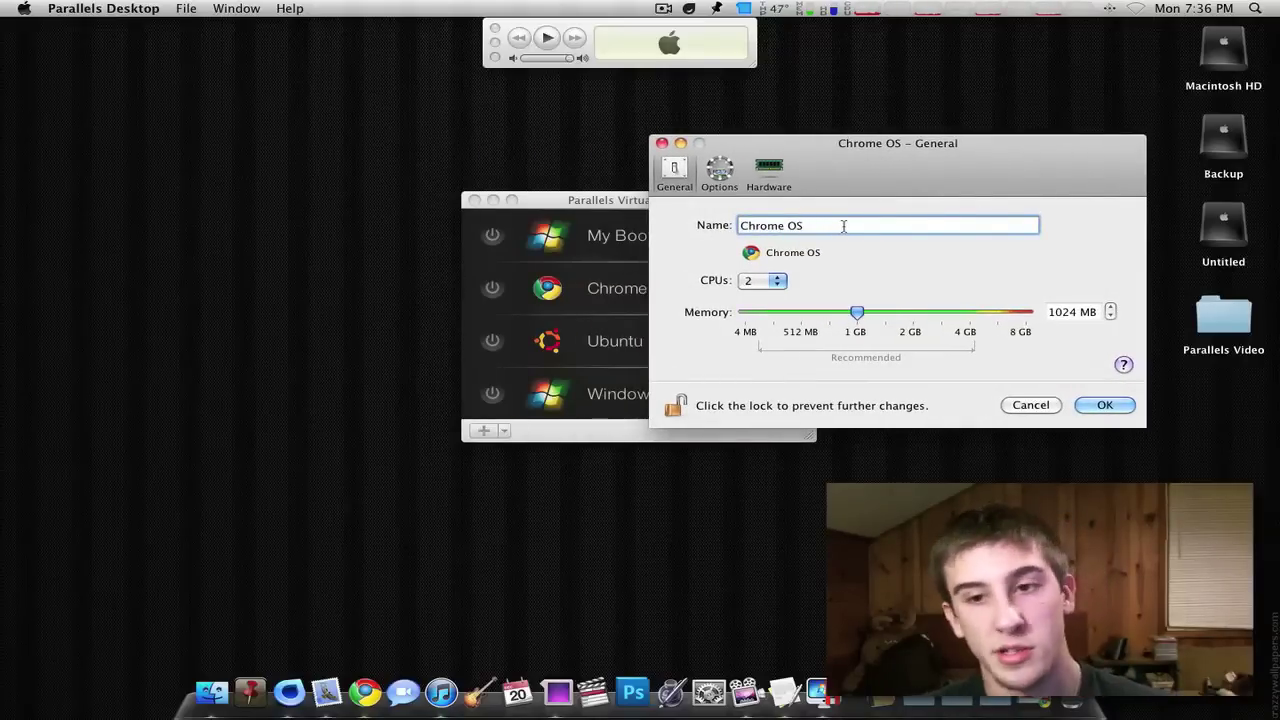
{"action": "left_click_drag", "start_coordinate": [958, 185], "coordinate": [688, 148]}
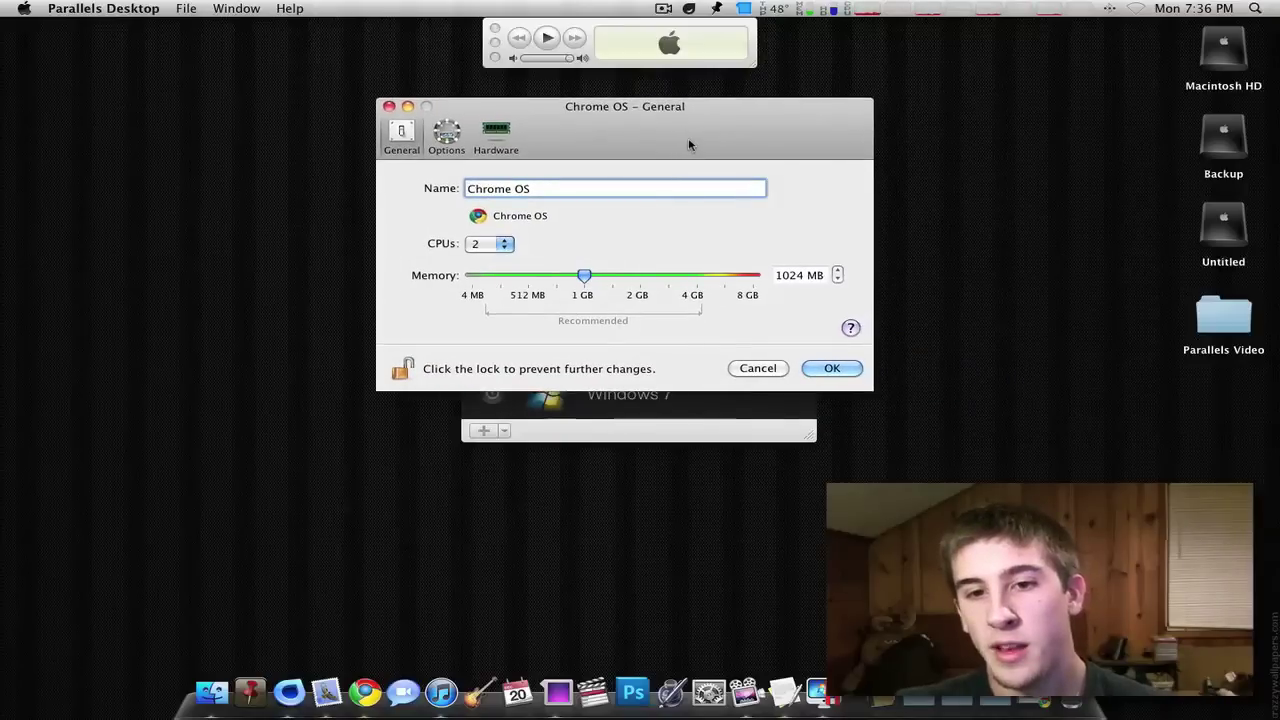
- Check current CPU usage and give the Chrome OS machine 8 CPUs
{"action": "left_click", "coordinate": [903, 7]}
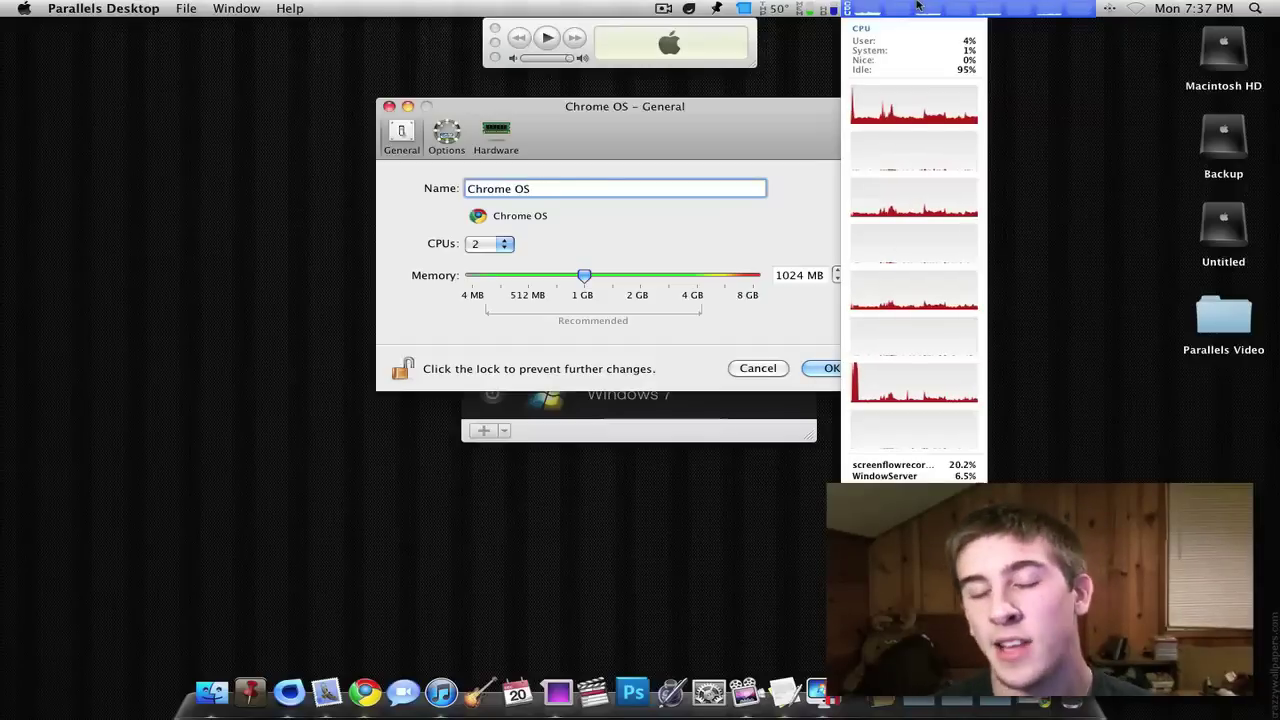
{"action": "left_click", "coordinate": [834, 94]}
{"action": "left_click_drag", "start_coordinate": [834, 96], "coordinate": [856, 98]}
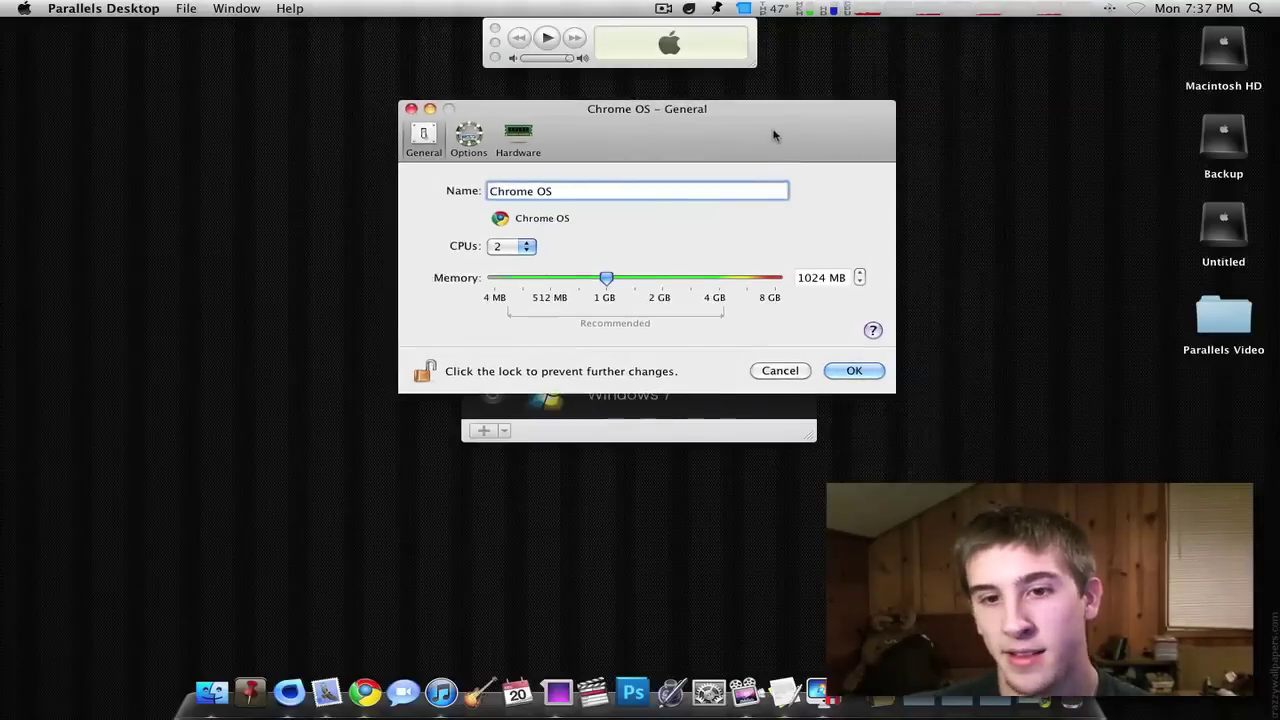
{"action": "left_click", "coordinate": [511, 246]}
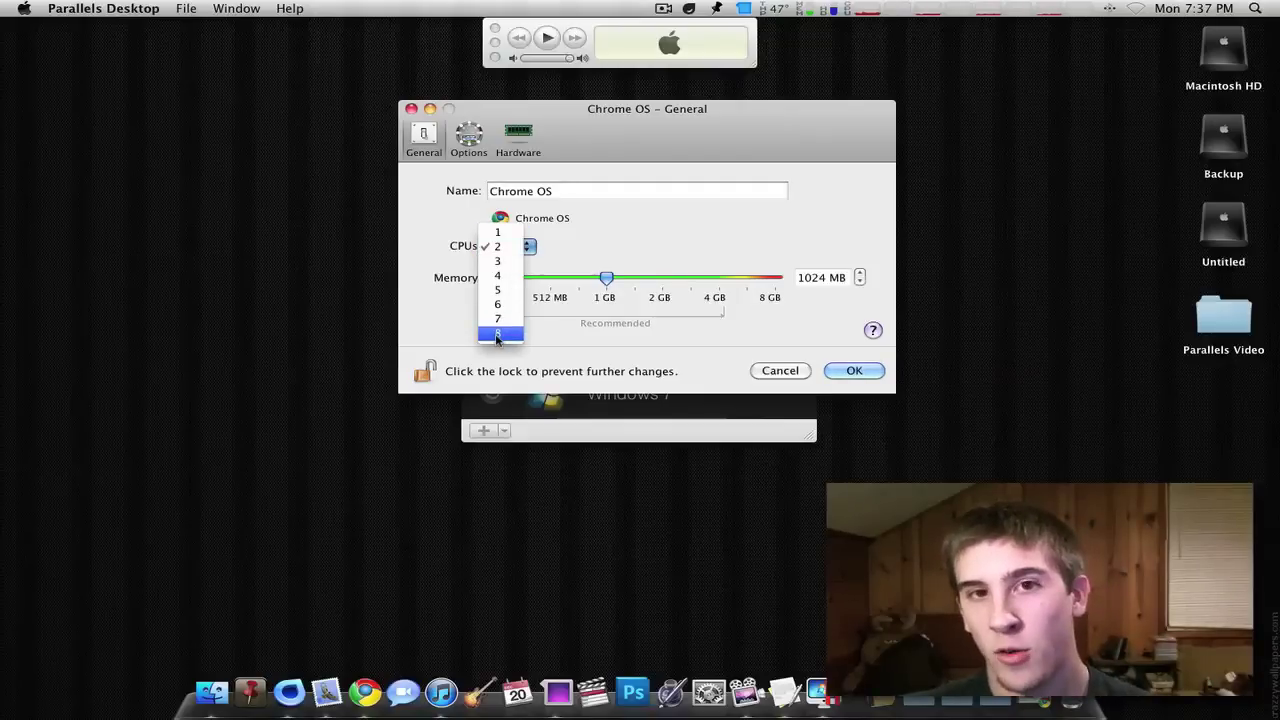
{"action": "left_click", "coordinate": [497, 336]}
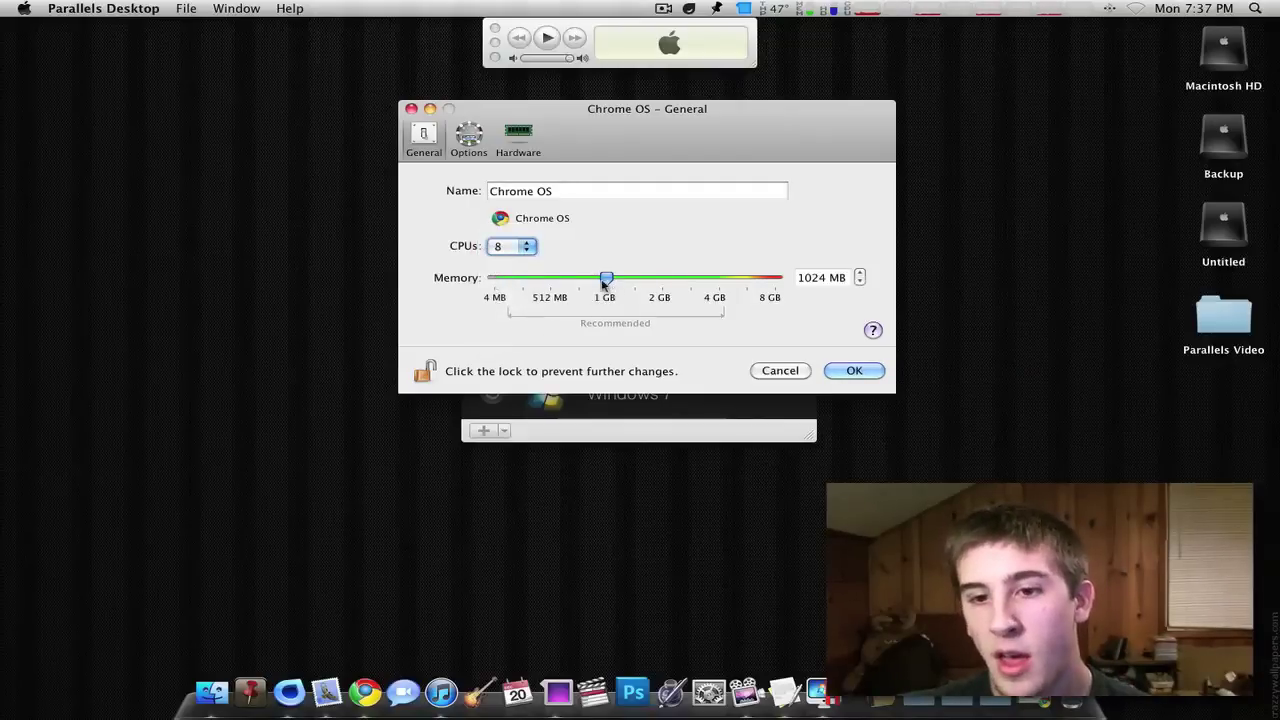
- Review the Mac's memory usage and its processor and memory details in About This Mac
{"action": "left_click", "coordinate": [807, 8]}
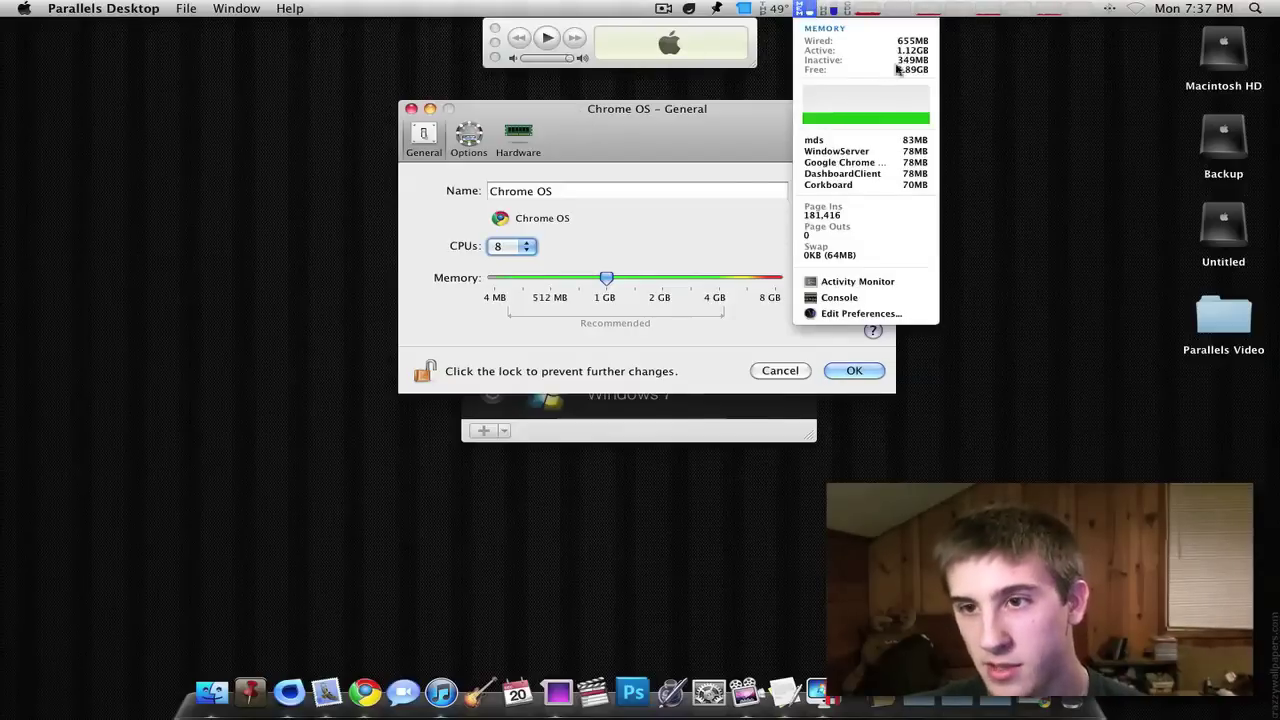
{"action": "left_click", "coordinate": [643, 110]}
{"action": "left_click", "coordinate": [24, 8]}
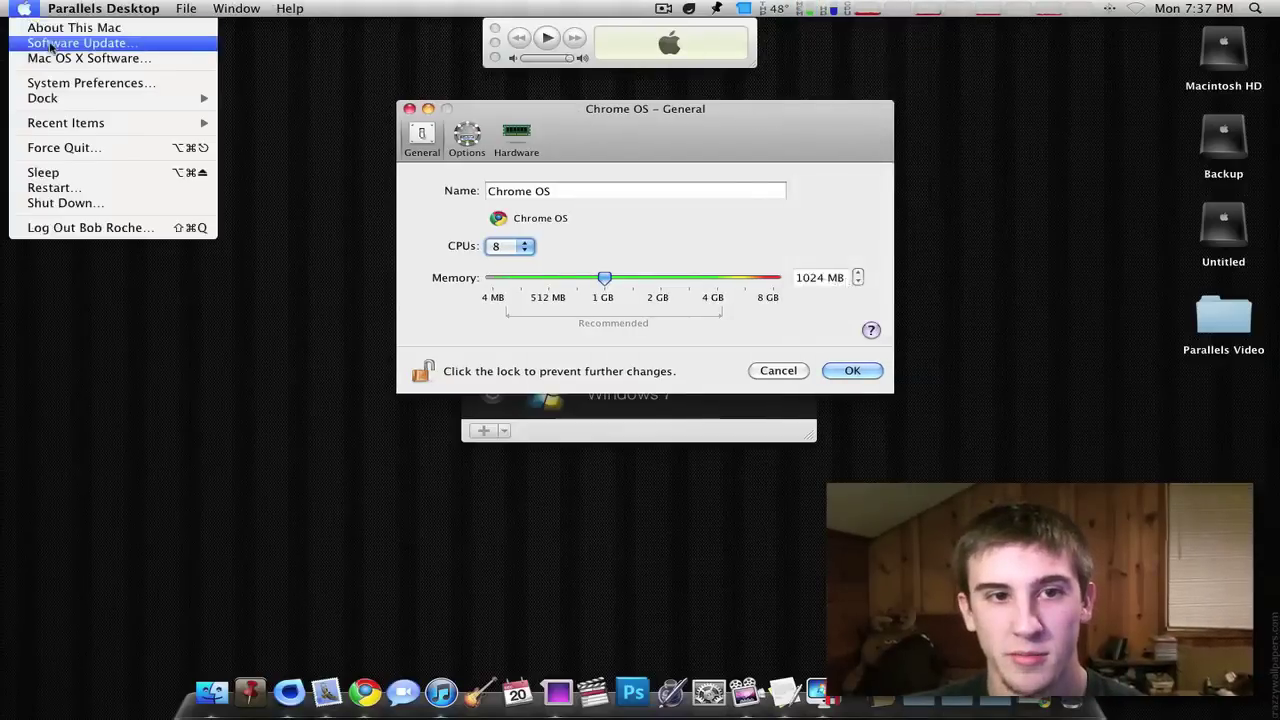
{"action": "left_click", "coordinate": [50, 24]}
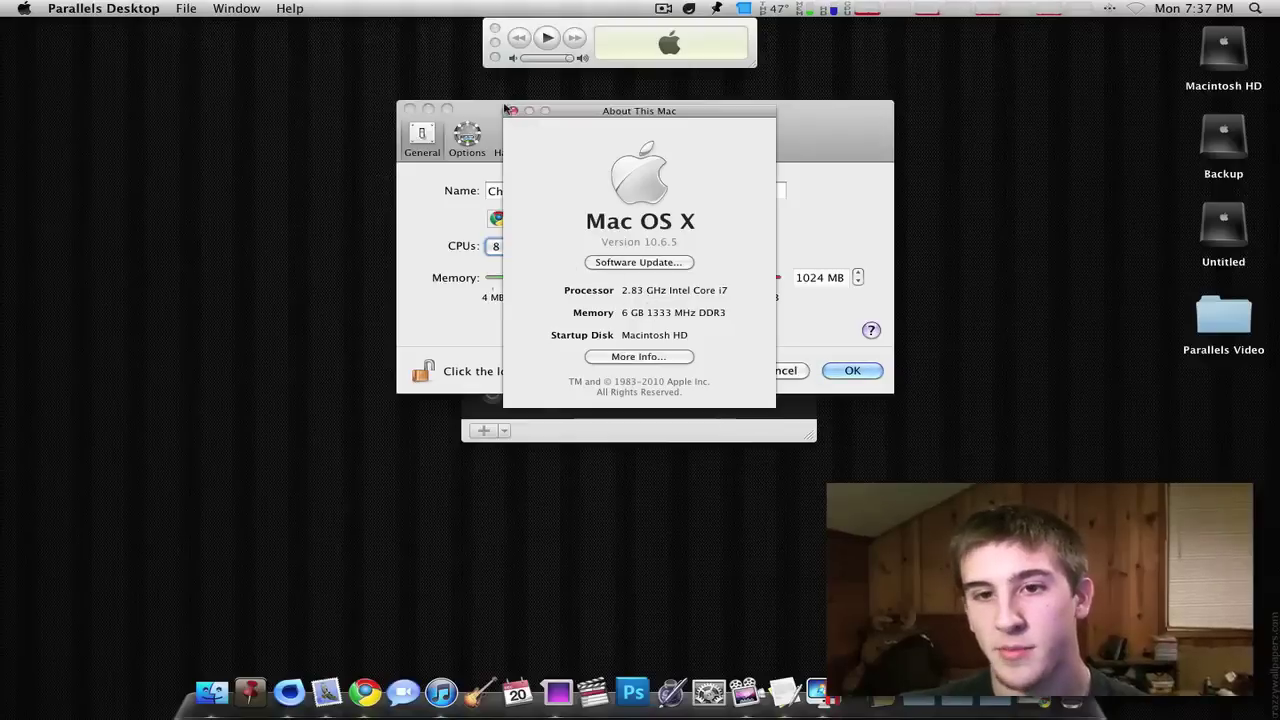
{"action": "left_click", "coordinate": [513, 111]}
{"action": "left_click_drag", "start_coordinate": [568, 118], "coordinate": [620, 120]}
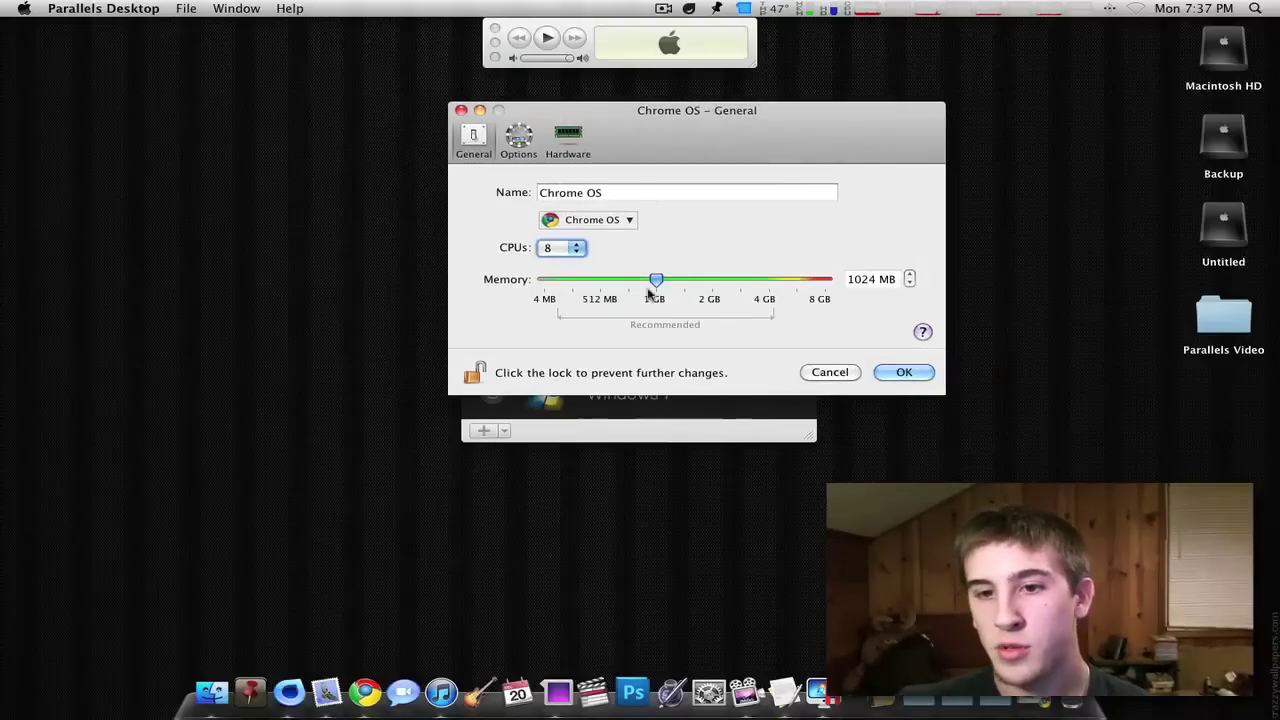
- Try higher memory values, recheck the CPU count, and confirm Chrome OS at 8 CPUs, 1024 MB
{"action": "left_click_drag", "start_coordinate": [656, 279], "coordinate": [796, 285]}
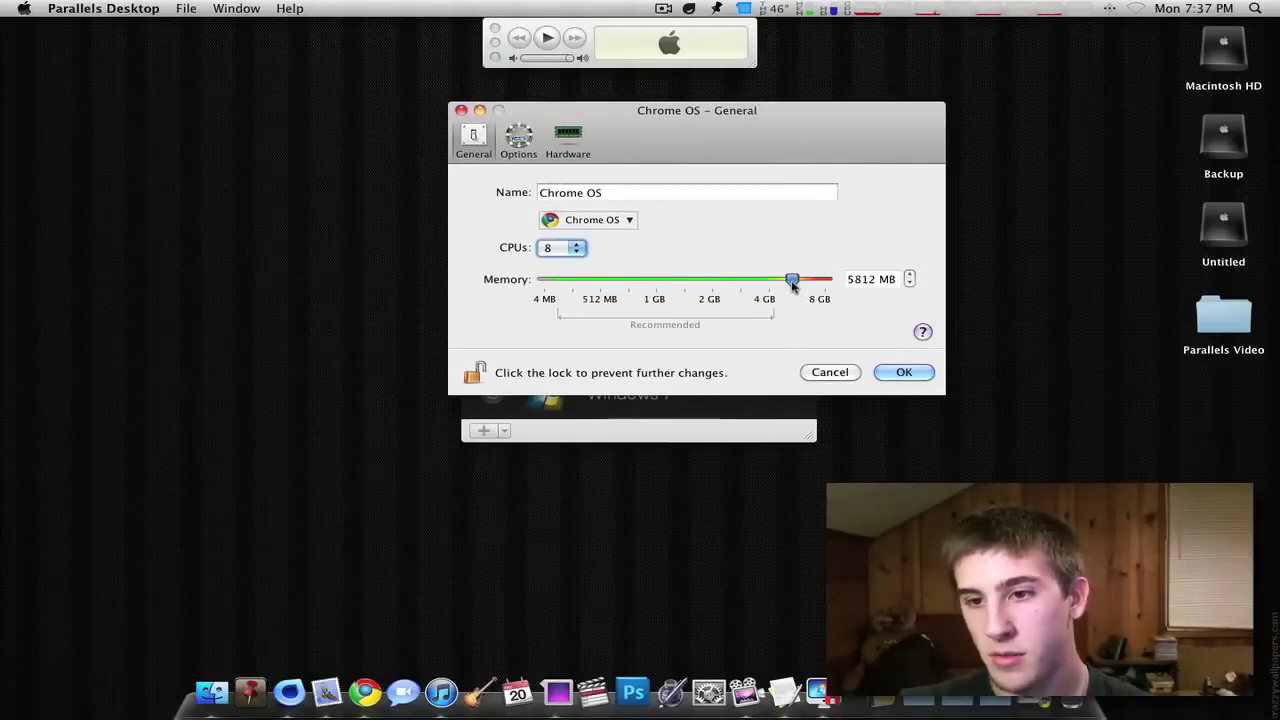
{"action": "left_click_drag", "start_coordinate": [792, 282], "coordinate": [656, 281]}
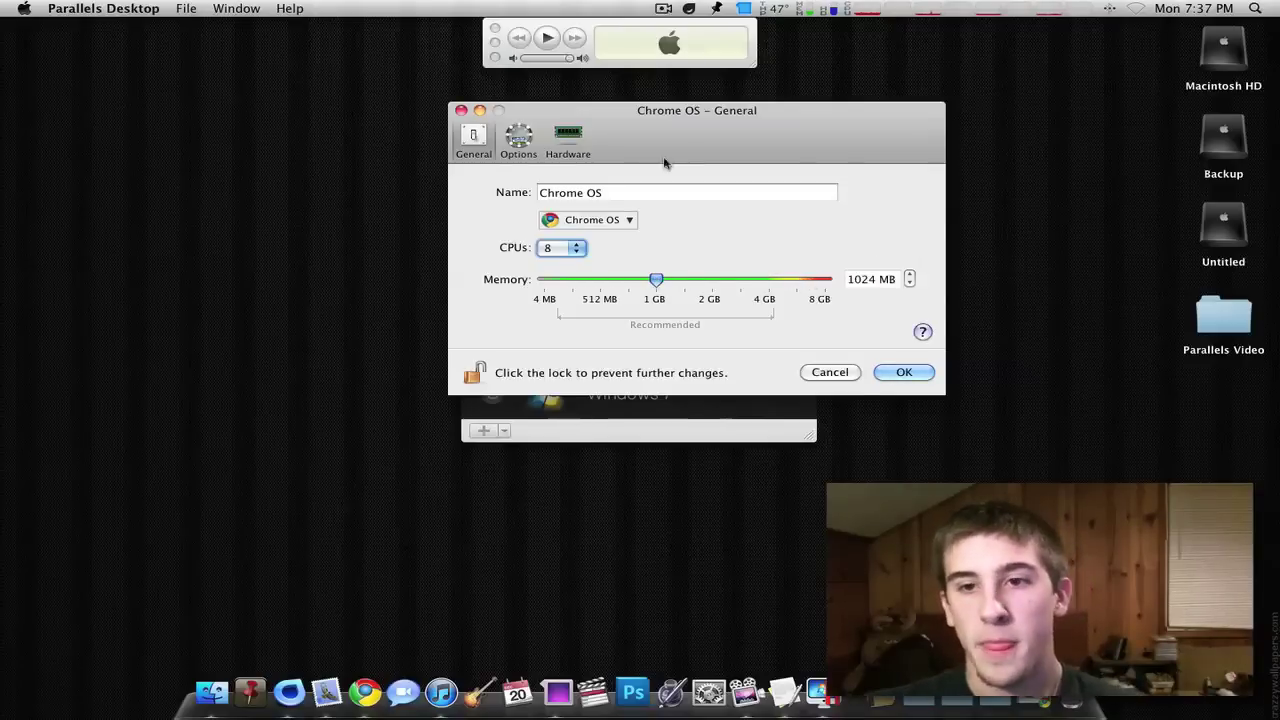
{"action": "left_click_drag", "start_coordinate": [664, 163], "coordinate": [659, 174]}
{"action": "left_click", "coordinate": [557, 258]}
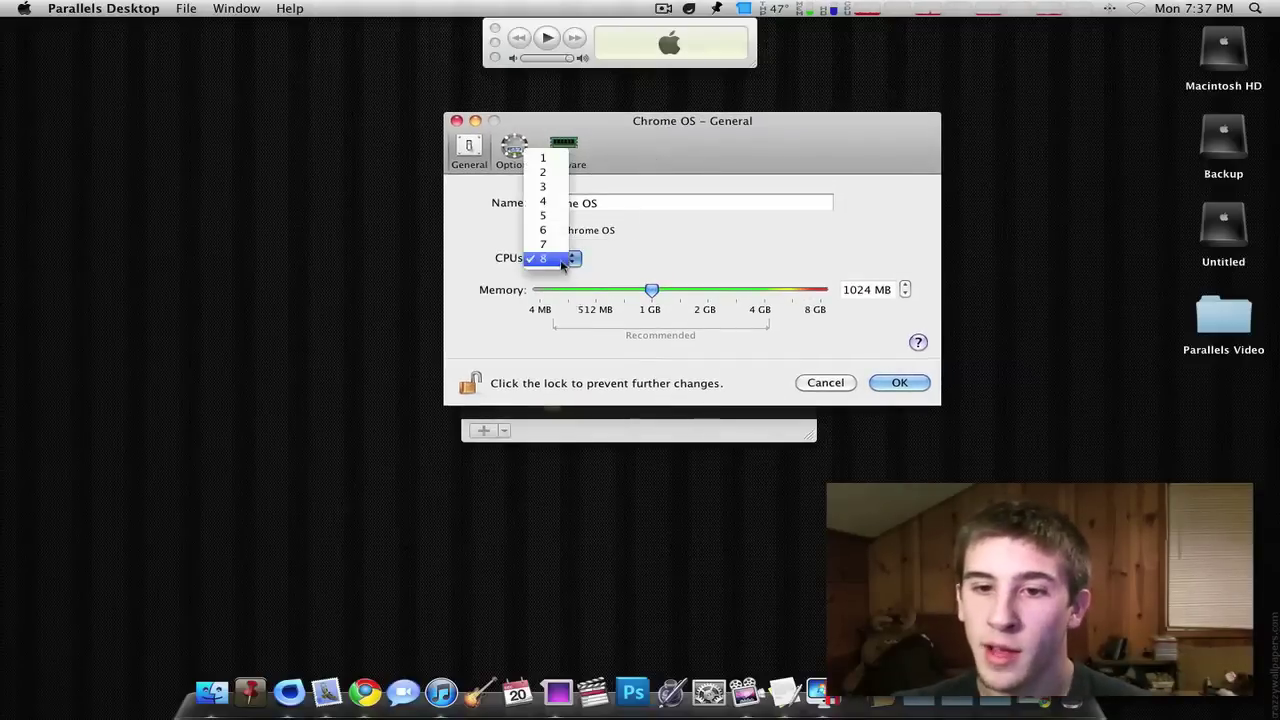
{"action": "left_click", "coordinate": [549, 183]}
{"action": "left_click", "coordinate": [906, 382]}
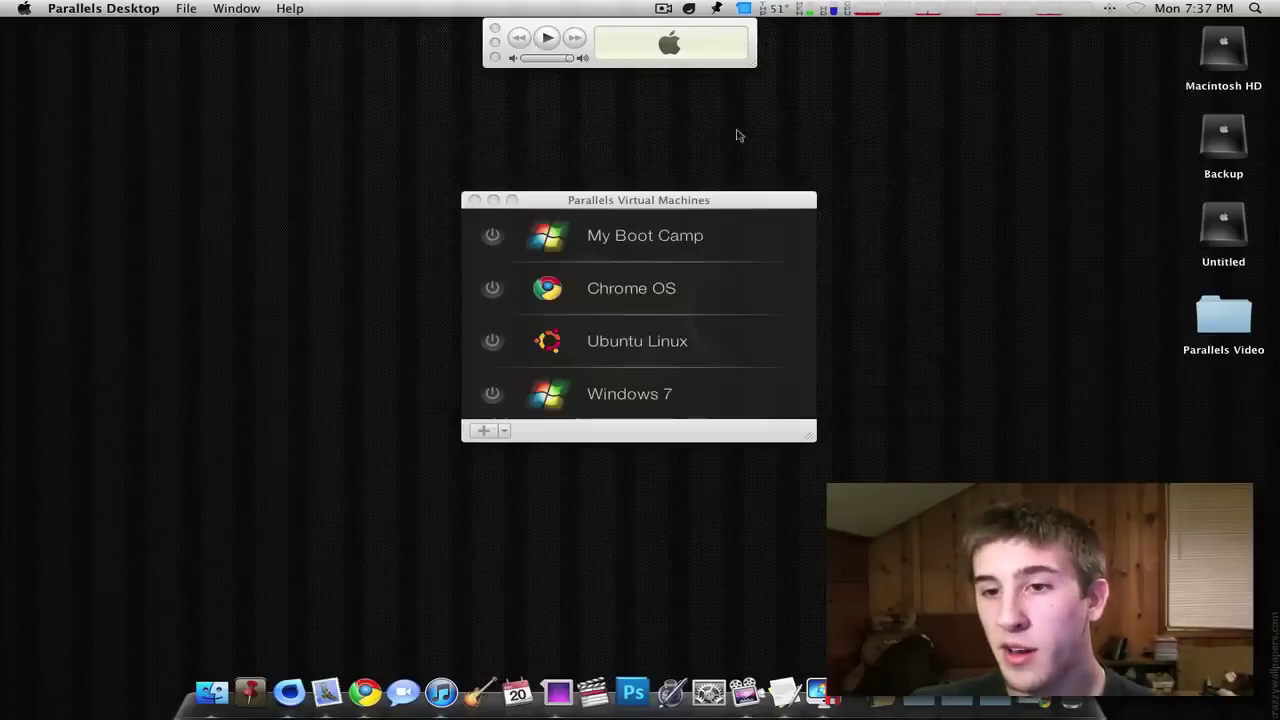
- Open the Windows 7 machine's configuration and arrange it beside the machine list
{"action": "left_click_drag", "start_coordinate": [661, 197], "coordinate": [707, 196]}
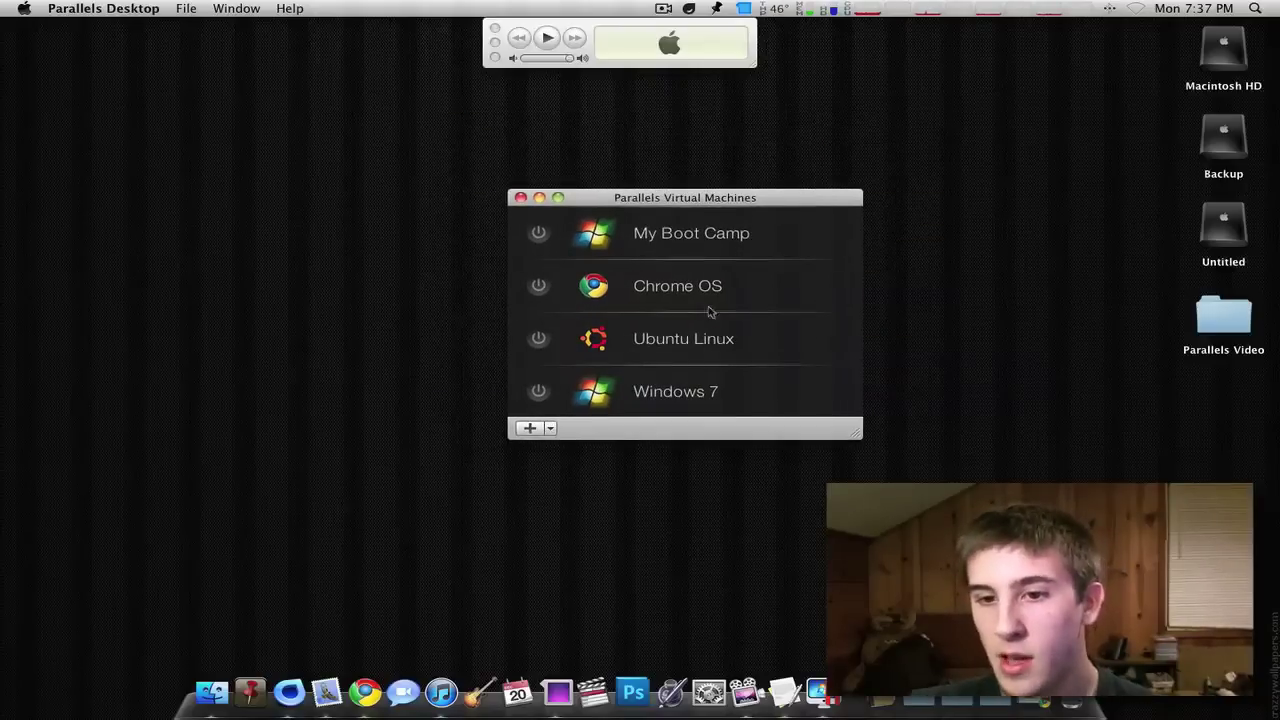
{"action": "right_click", "coordinate": [668, 392]}
{"action": "left_click", "coordinate": [687, 425]}
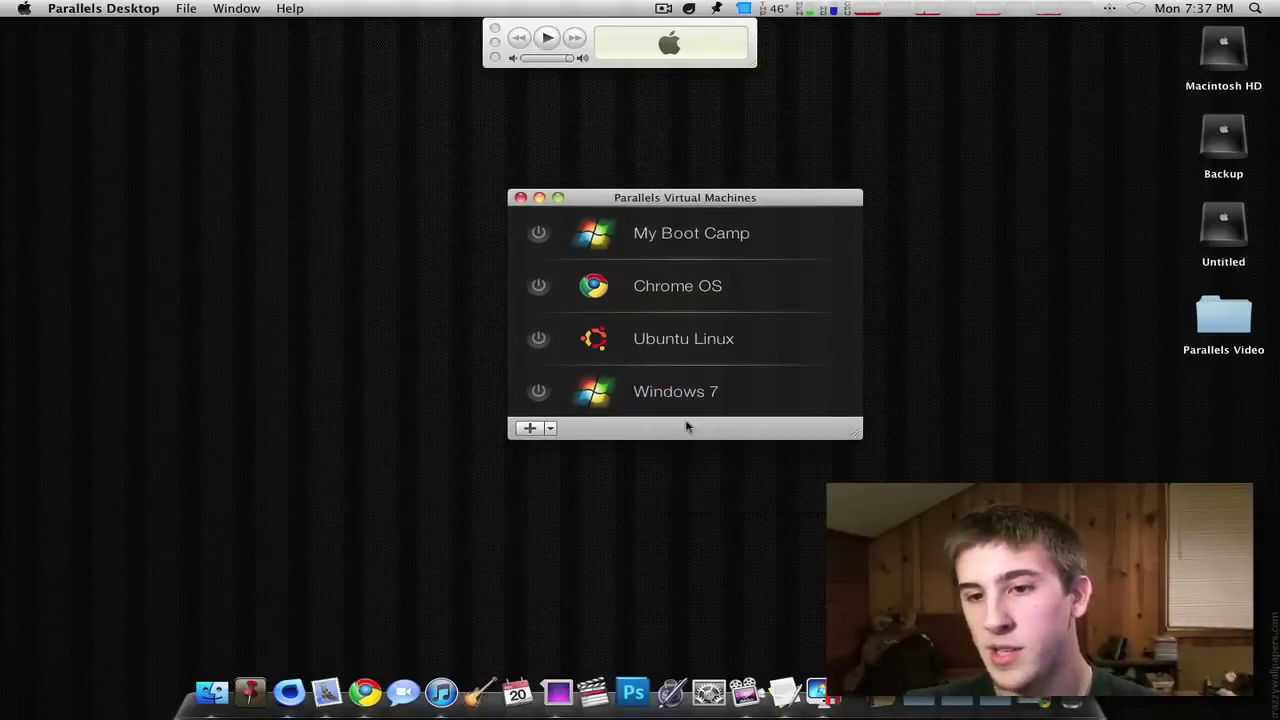
{"action": "left_click_drag", "start_coordinate": [881, 175], "coordinate": [1101, 173]}
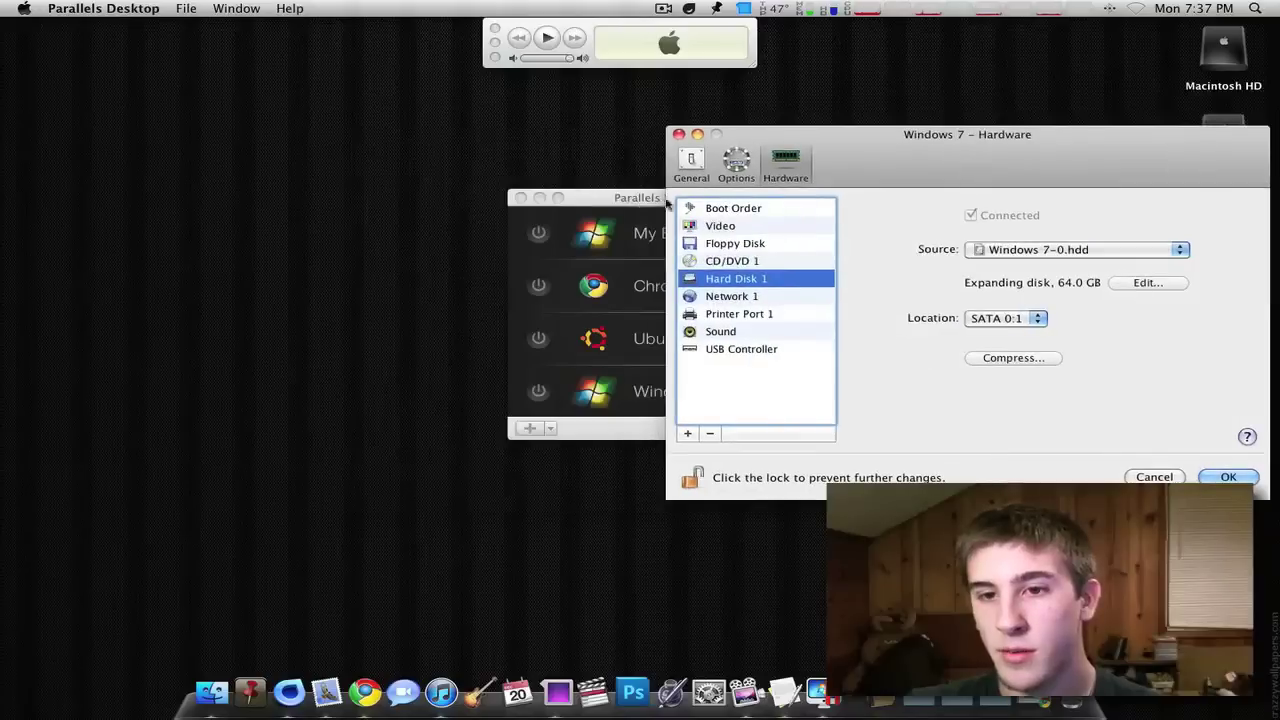
{"action": "left_click_drag", "start_coordinate": [645, 213], "coordinate": [323, 178]}
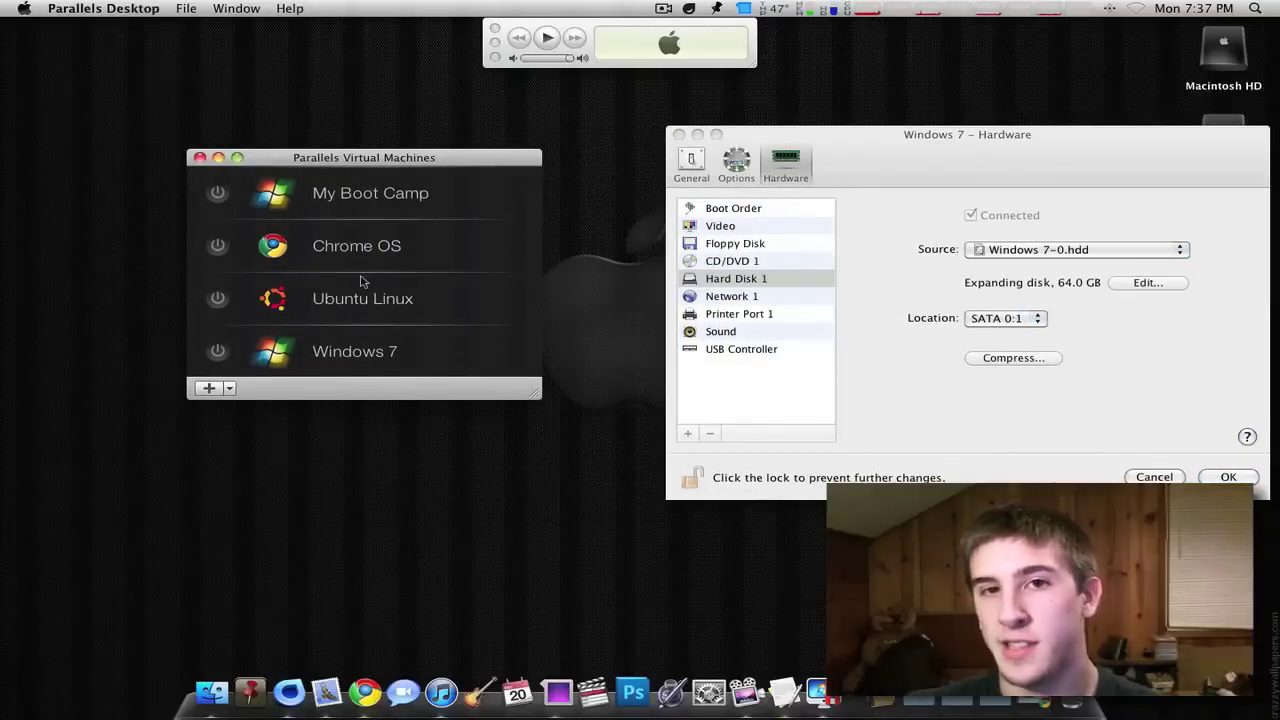
{"action": "left_click_drag", "start_coordinate": [1033, 157], "coordinate": [937, 144]}
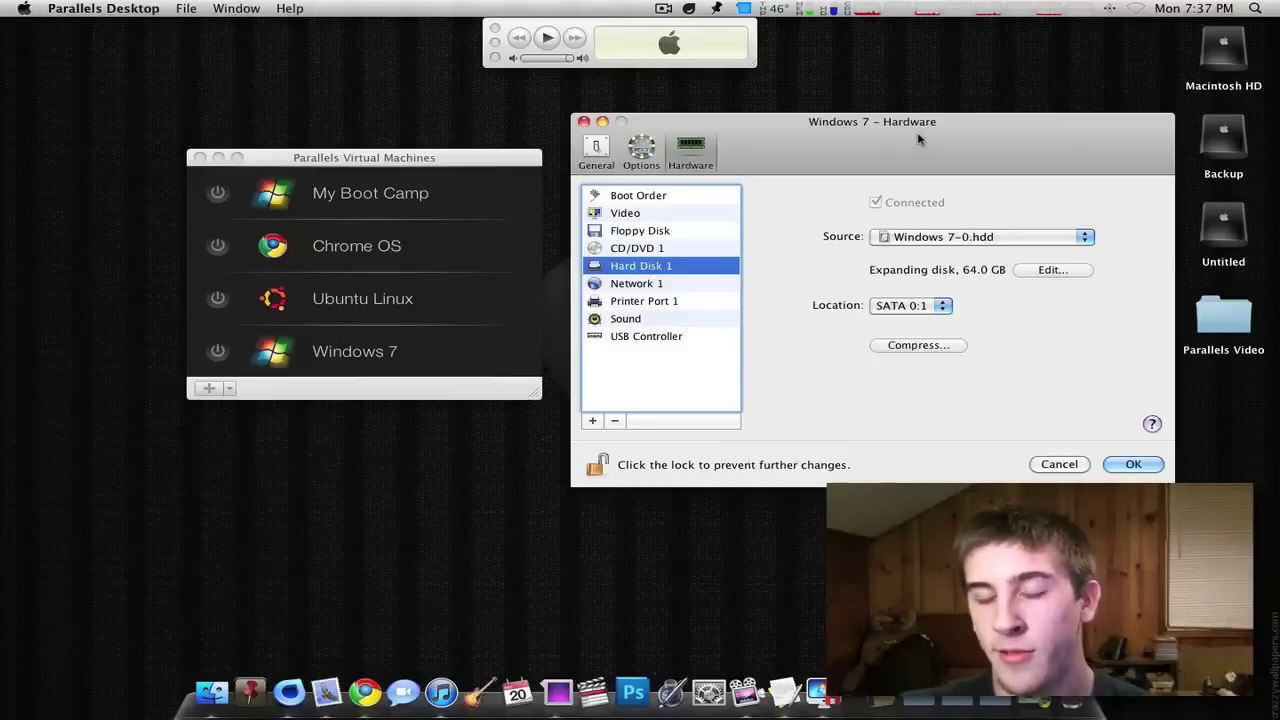
- Show Windows 7's General settings, keep 4 CPUs, and glance at the Mac's memory usage
{"action": "left_click", "coordinate": [607, 150]}
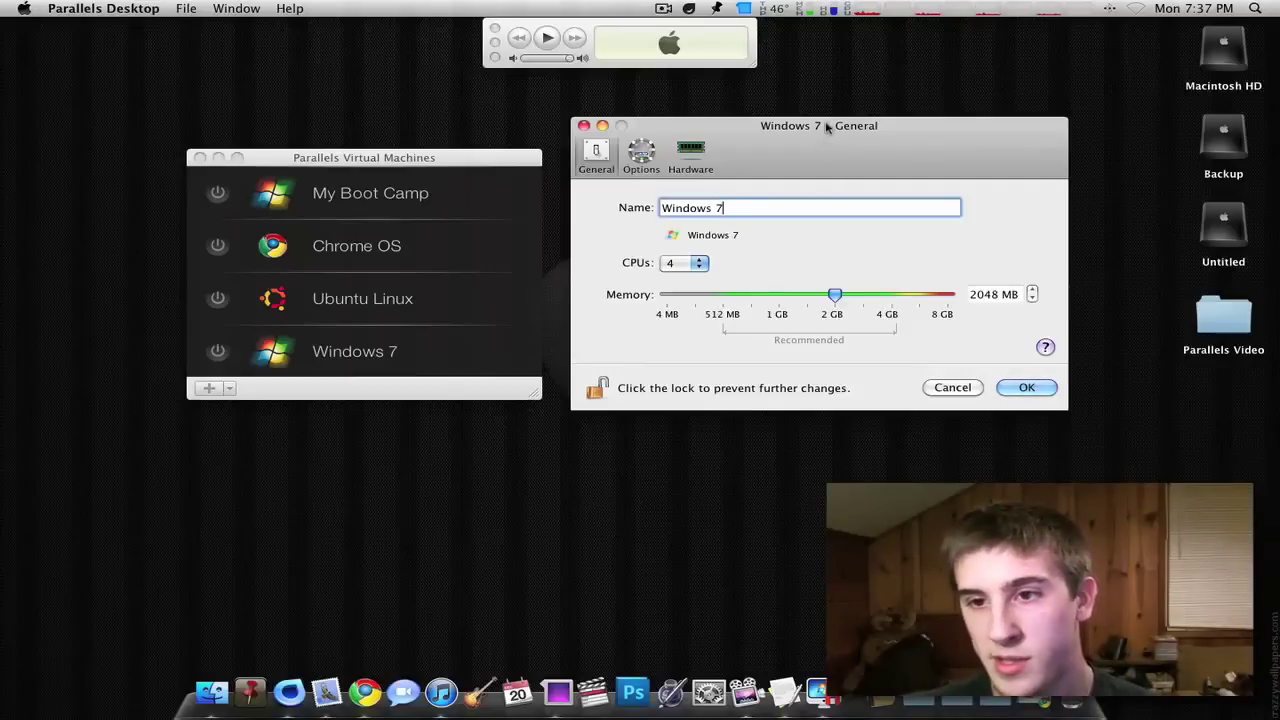
{"action": "left_click_drag", "start_coordinate": [824, 129], "coordinate": [801, 137]}
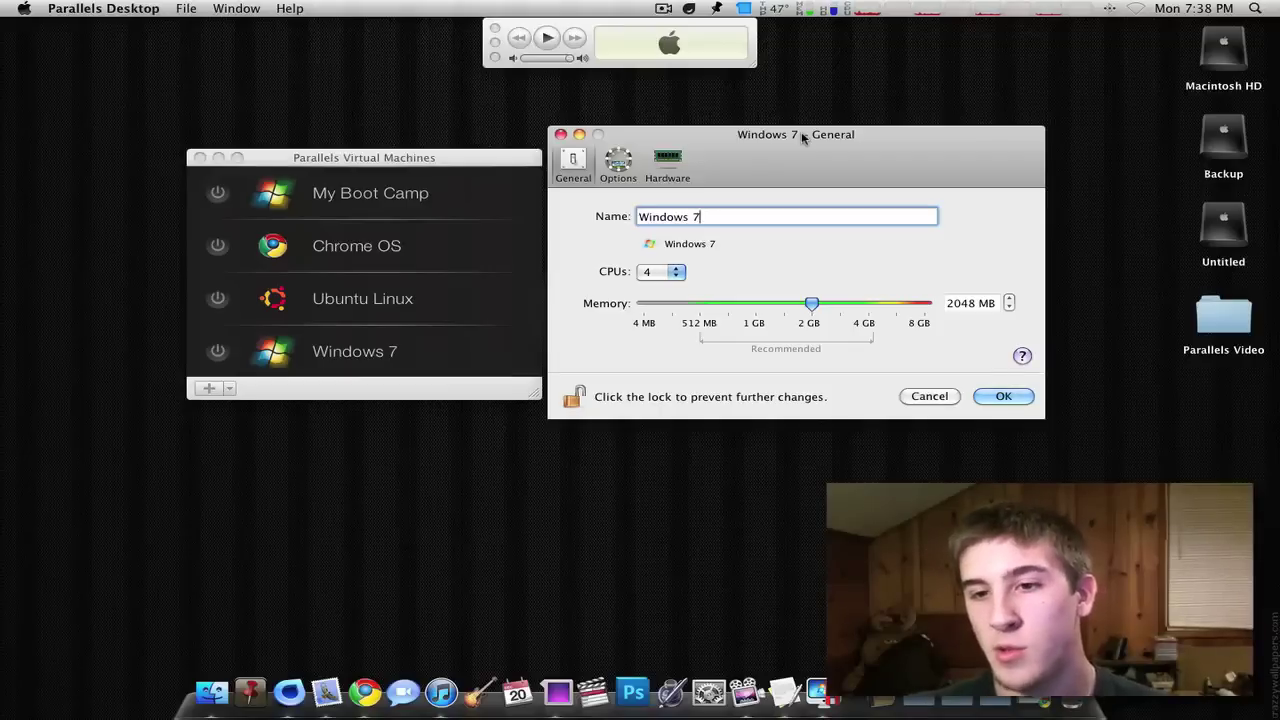
{"action": "left_click_drag", "start_coordinate": [749, 142], "coordinate": [778, 148]}
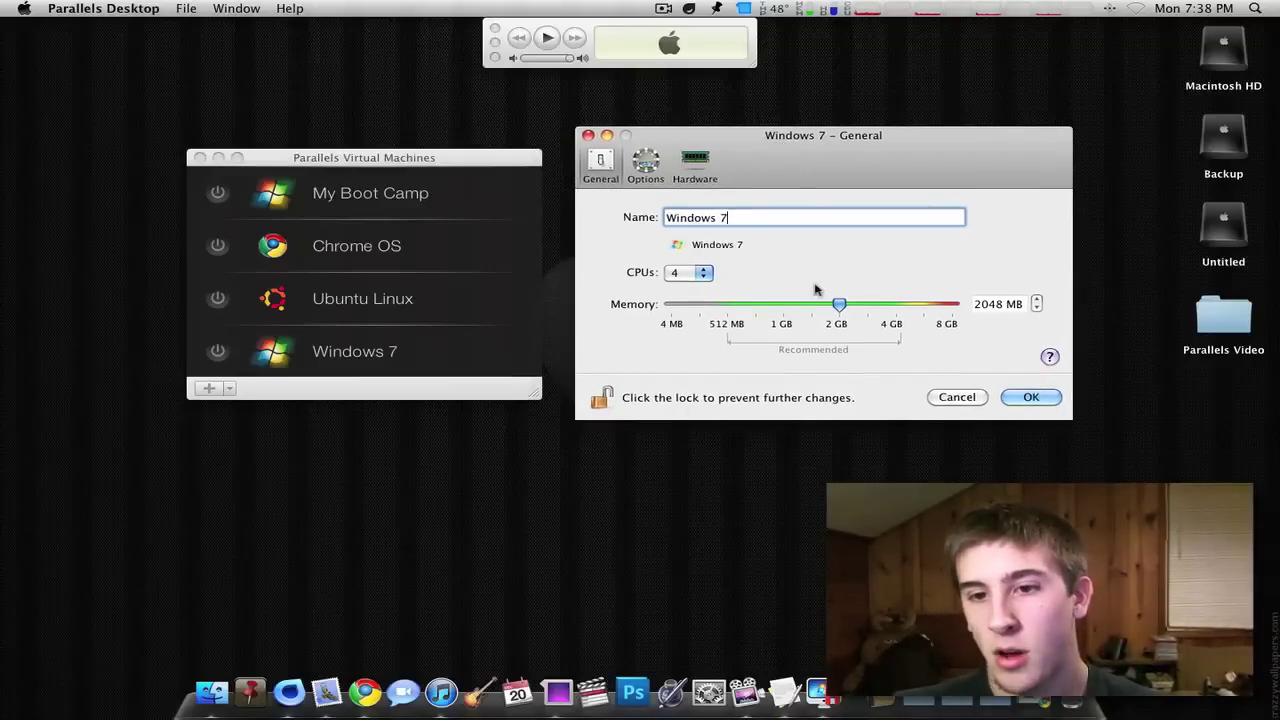
{"action": "left_click", "coordinate": [688, 272]}
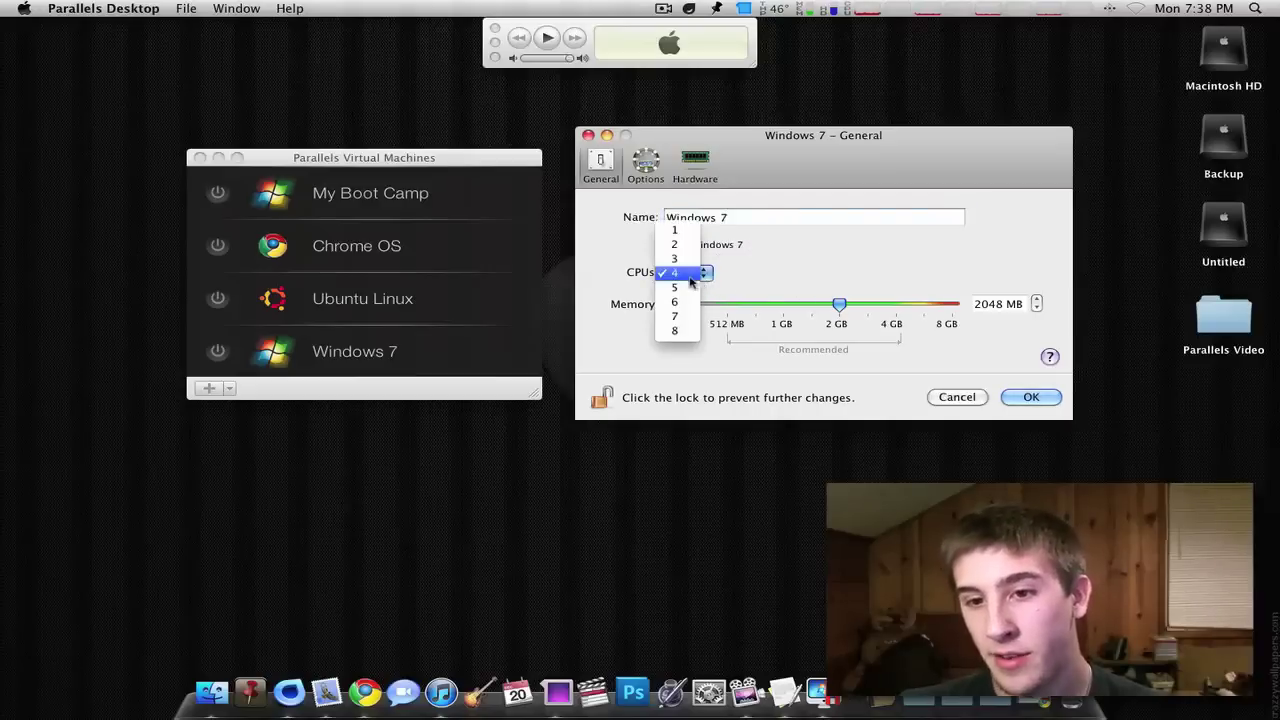
{"action": "left_click", "coordinate": [686, 272]}
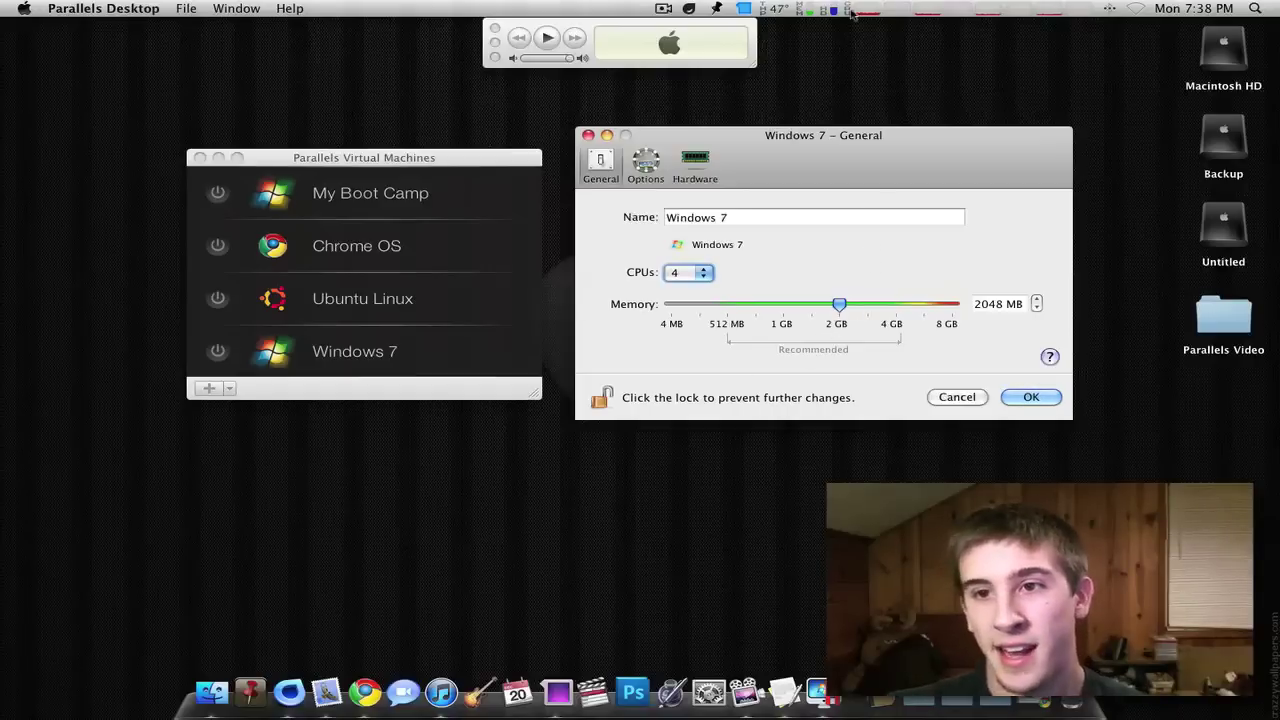
{"action": "left_click", "coordinate": [812, 12]}
{"action": "left_click", "coordinate": [814, 16]}
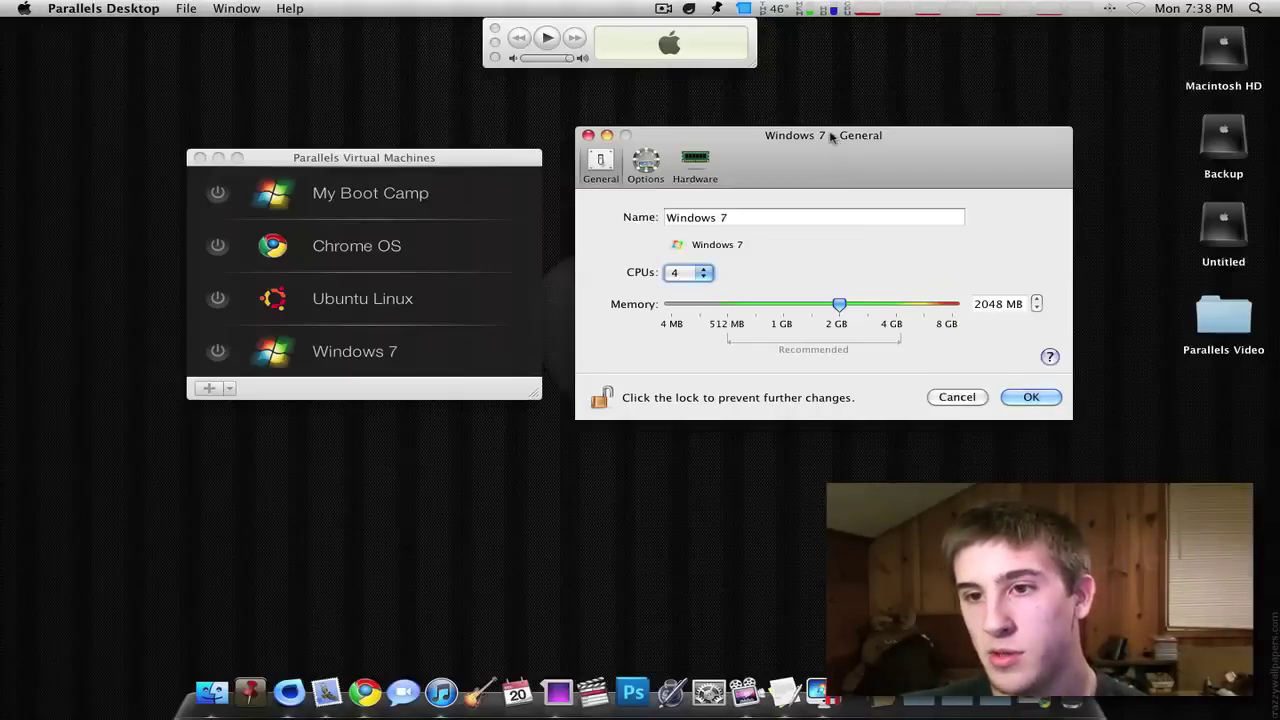
- Slide Windows 7 memory above 4 GB and back to 2048 MB, keeping 4 CPUs
{"action": "left_click_drag", "start_coordinate": [829, 134], "coordinate": [827, 146]}
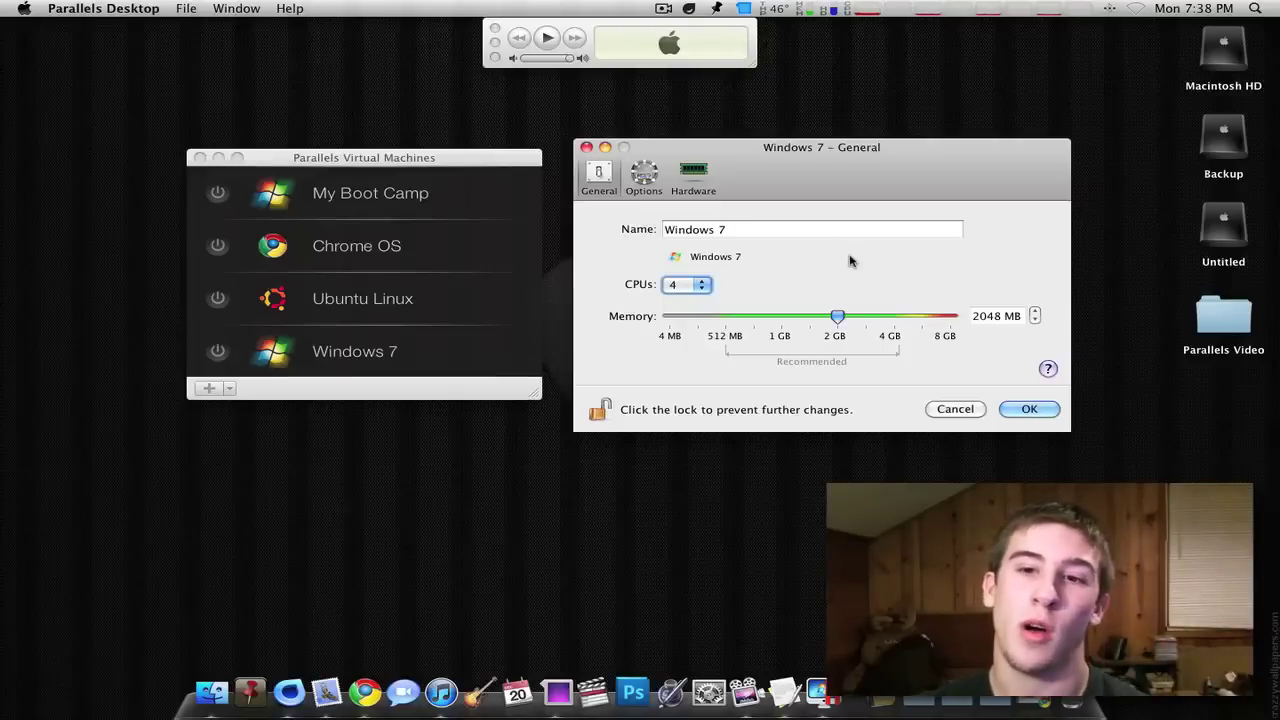
{"action": "left_click_drag", "start_coordinate": [837, 318], "coordinate": [894, 320]}
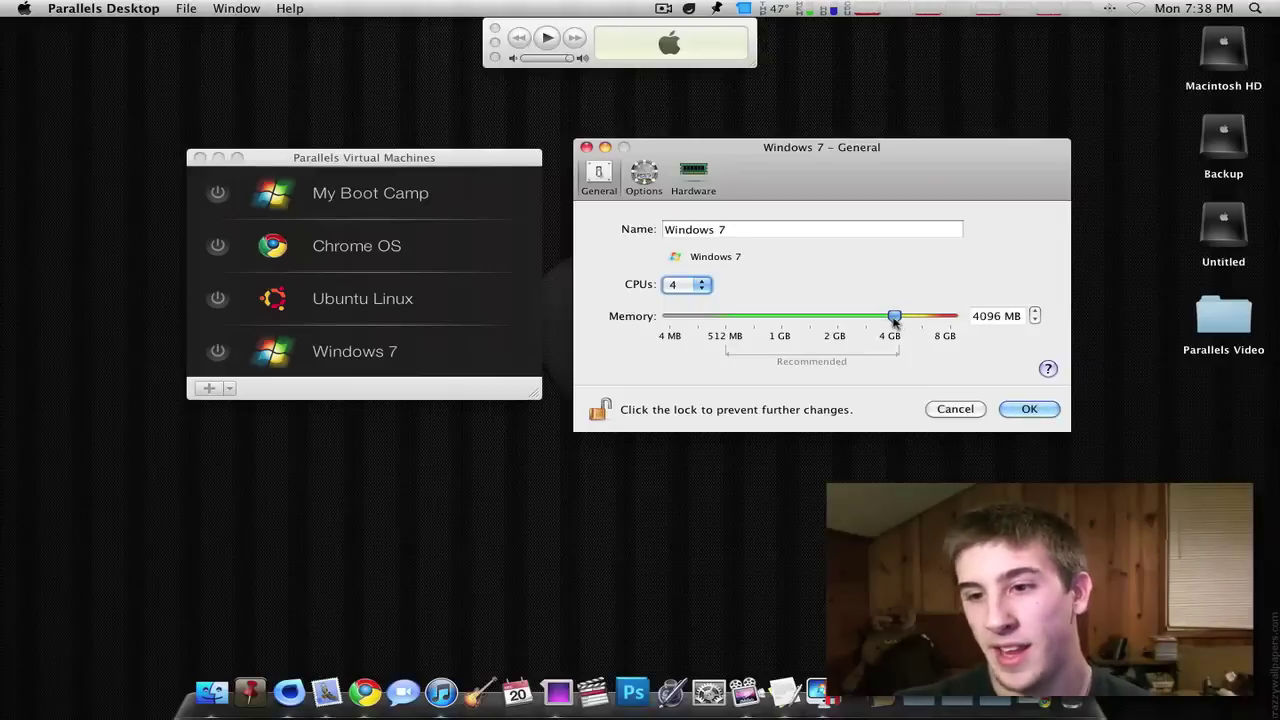
{"action": "left_click_drag", "start_coordinate": [831, 184], "coordinate": [815, 190]}
{"action": "left_click_drag", "start_coordinate": [877, 326], "coordinate": [822, 326]}
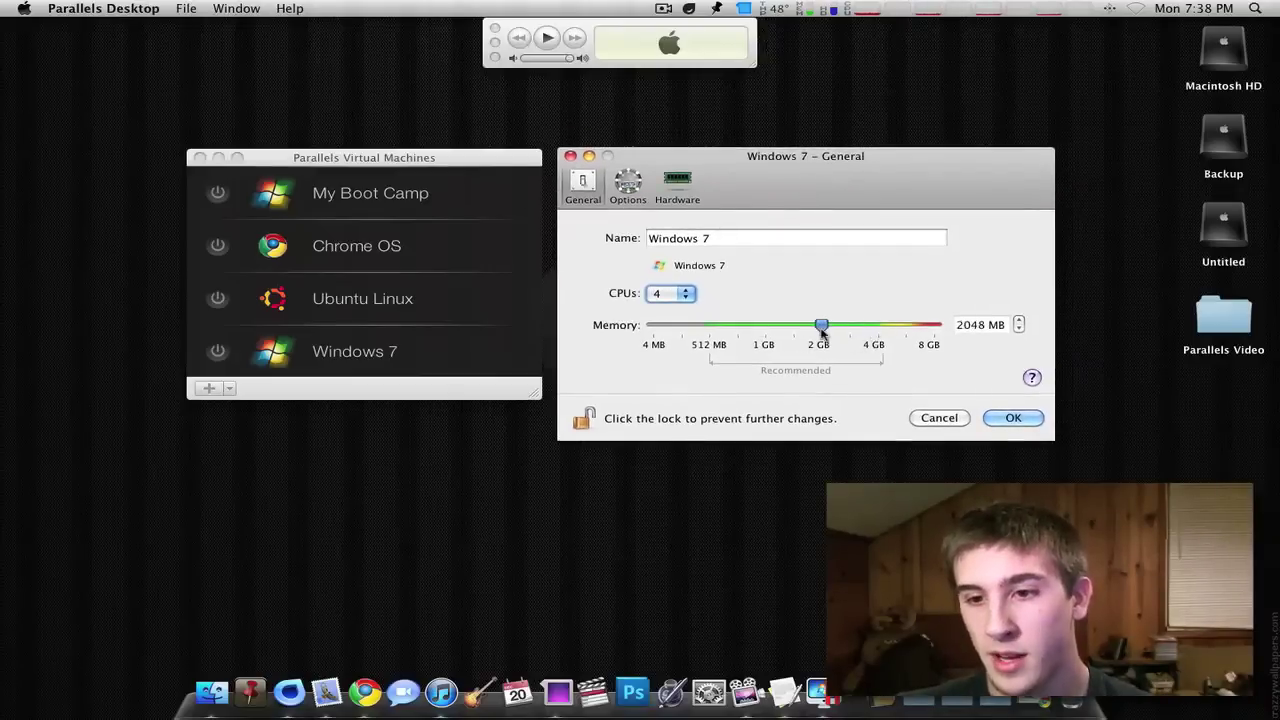
{"action": "left_click", "coordinate": [672, 293]}
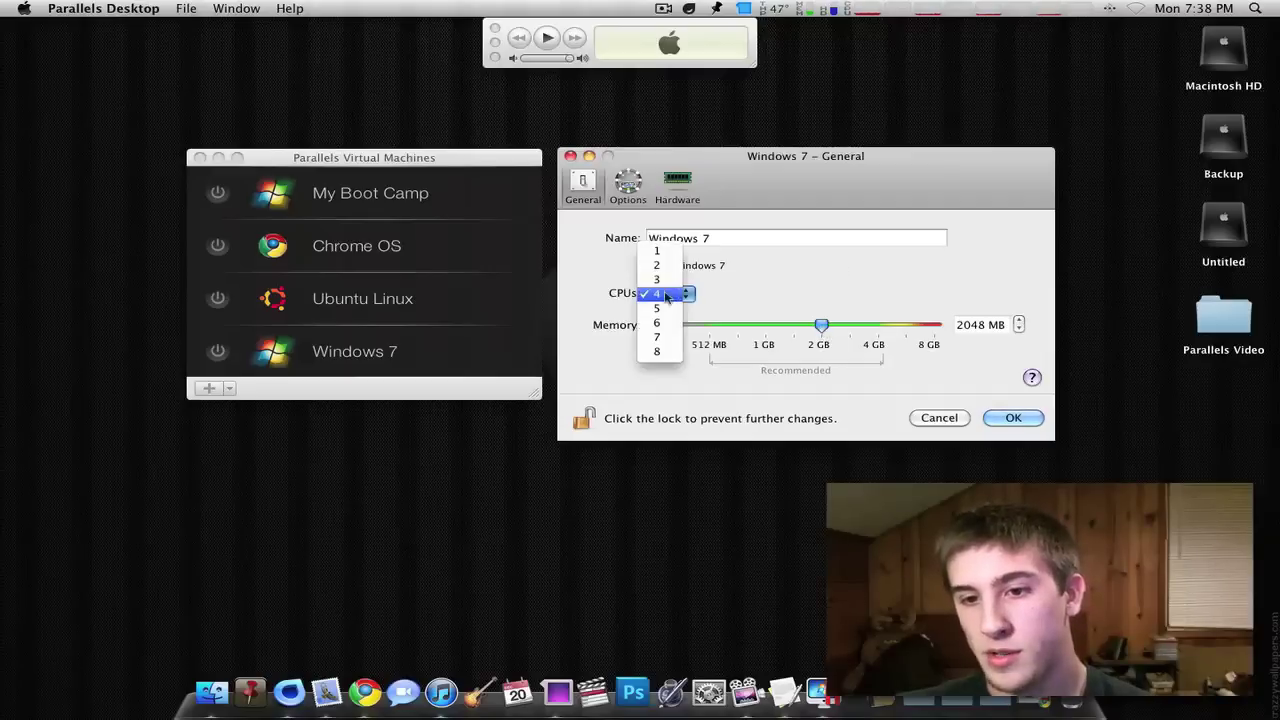
{"action": "left_click", "coordinate": [665, 296]}
- Reposition the Windows 7 settings window and the virtual machine list
{"action": "left_click_drag", "start_coordinate": [783, 159], "coordinate": [773, 145]}
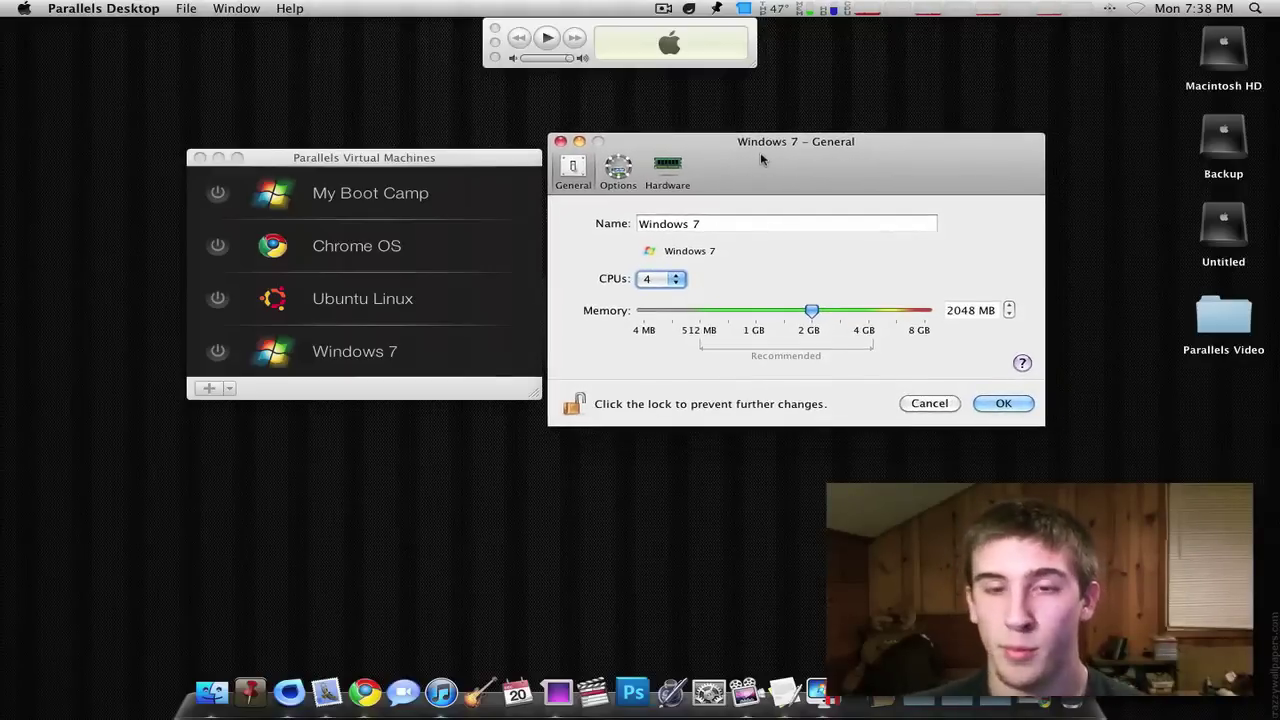
{"action": "left_click_drag", "start_coordinate": [773, 148], "coordinate": [781, 145]}
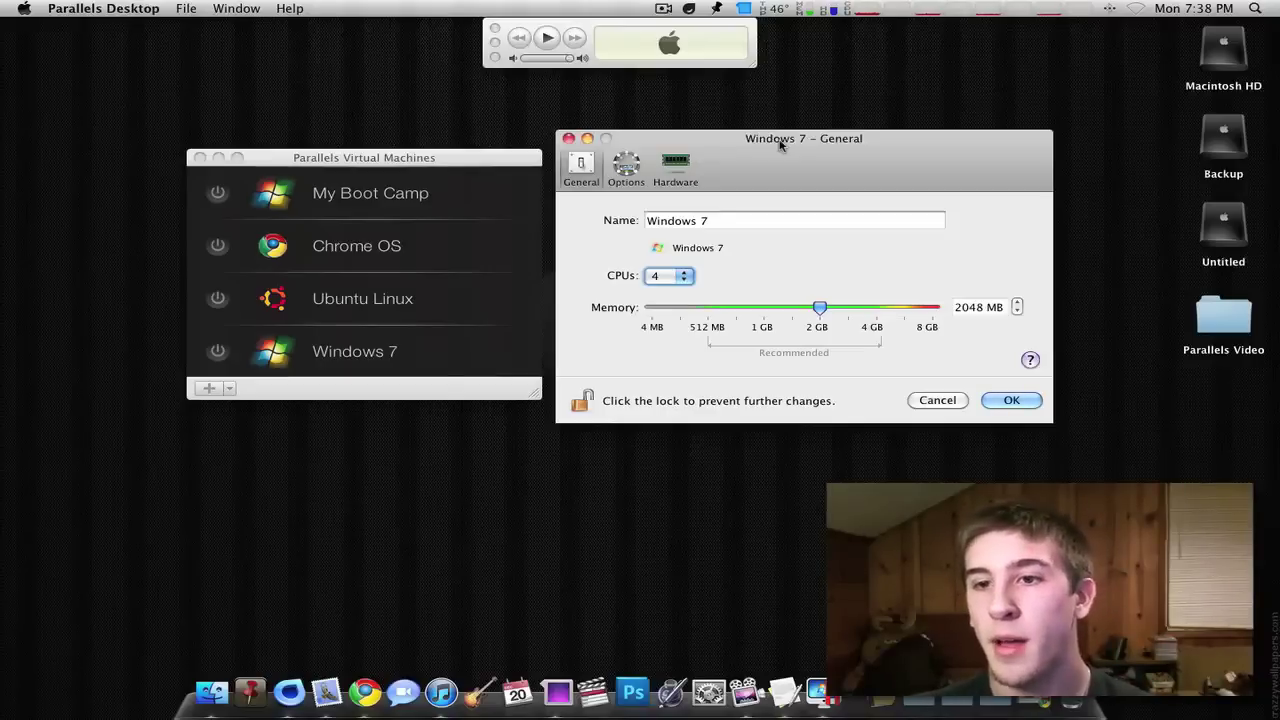
{"action": "left_click_drag", "start_coordinate": [780, 145], "coordinate": [788, 143]}
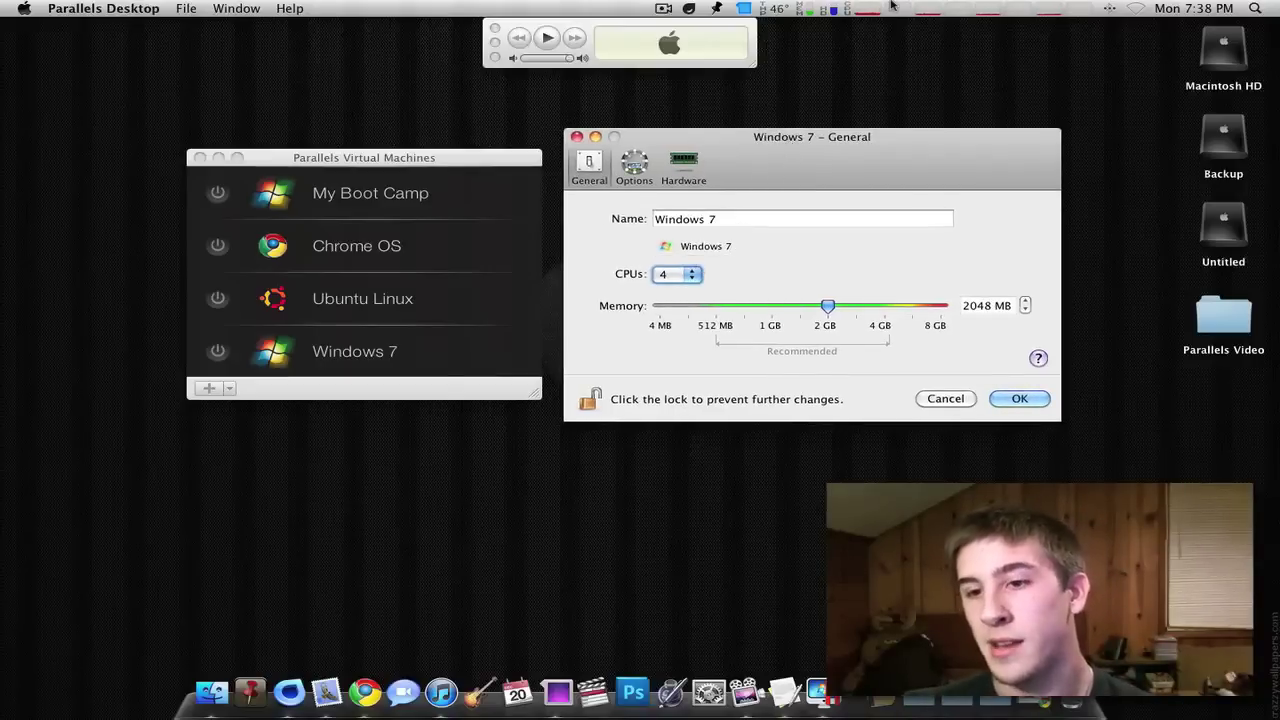
{"action": "left_click_drag", "start_coordinate": [841, 164], "coordinate": [839, 165]}
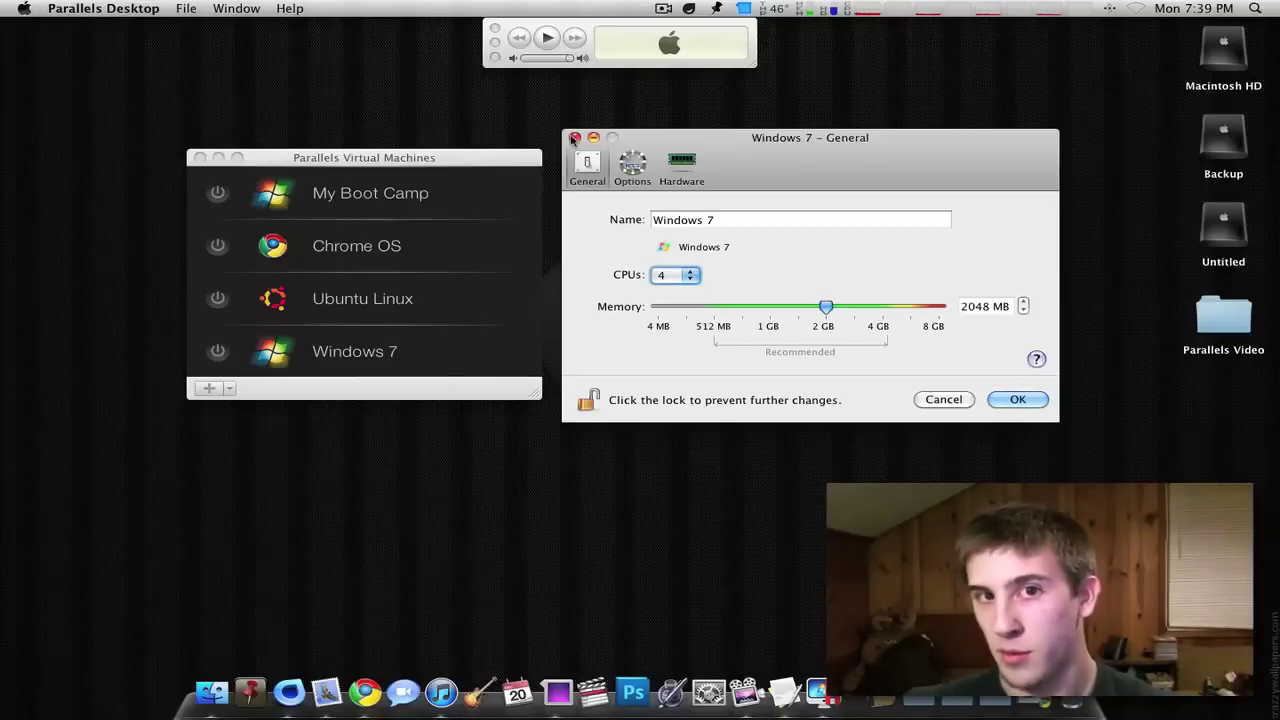
{"action": "left_click_drag", "start_coordinate": [773, 151], "coordinate": [785, 149]}
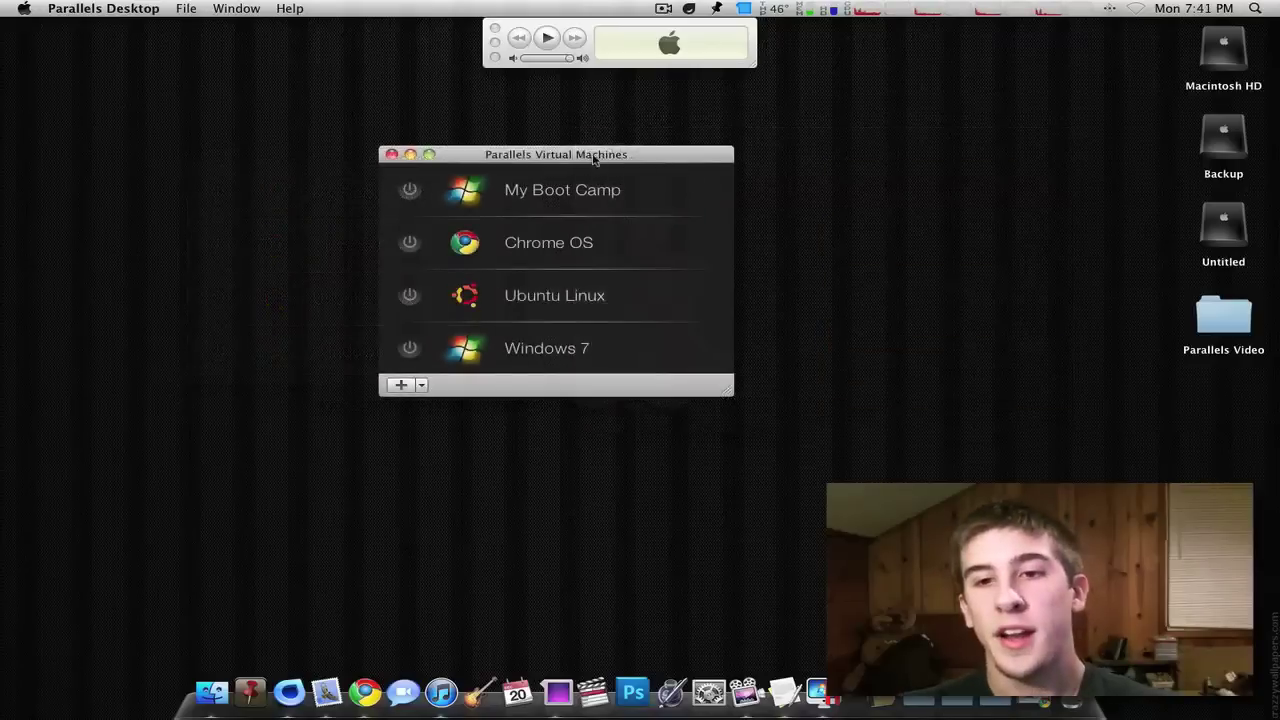
{"action": "left_click_drag", "start_coordinate": [594, 158], "coordinate": [617, 145]}
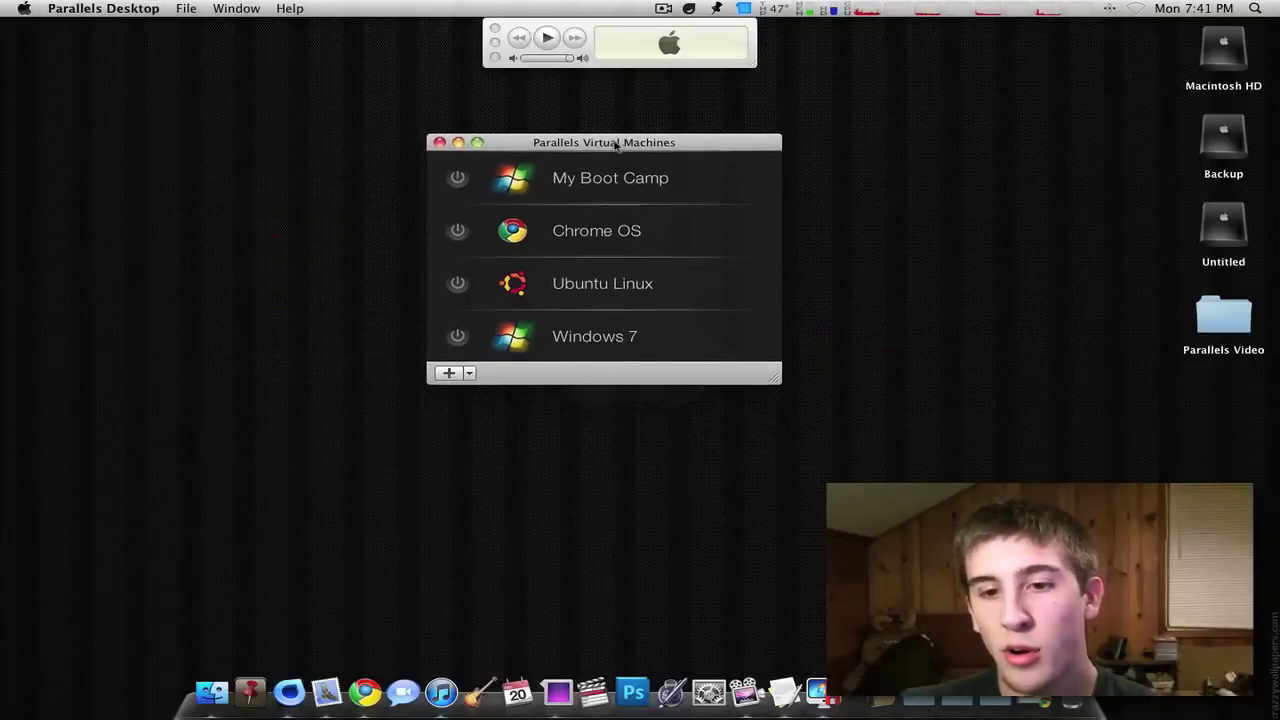
- Power on the Windows 7 virtual machine from the list
{"action": "left_click", "coordinate": [457, 337]}
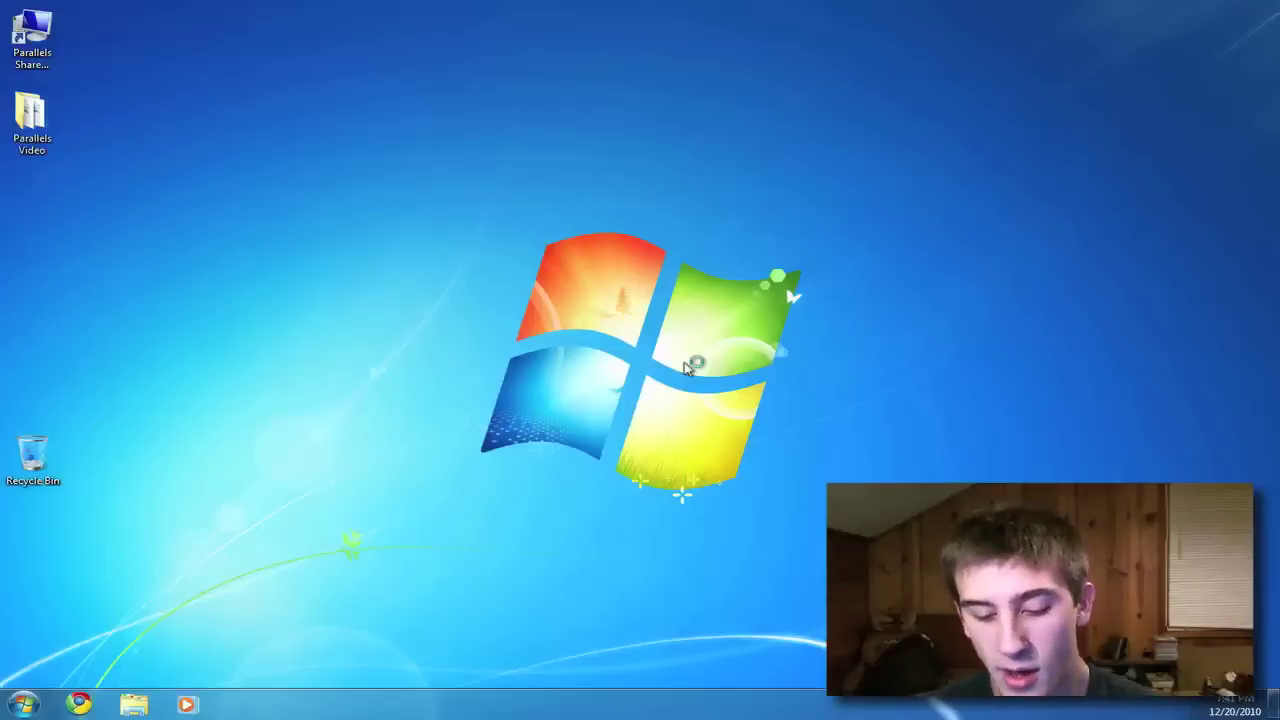
- Preview the Spaces overview and flip between the Mac desktop and the Windows 7 space
{"action": "key", "text": "F8"}
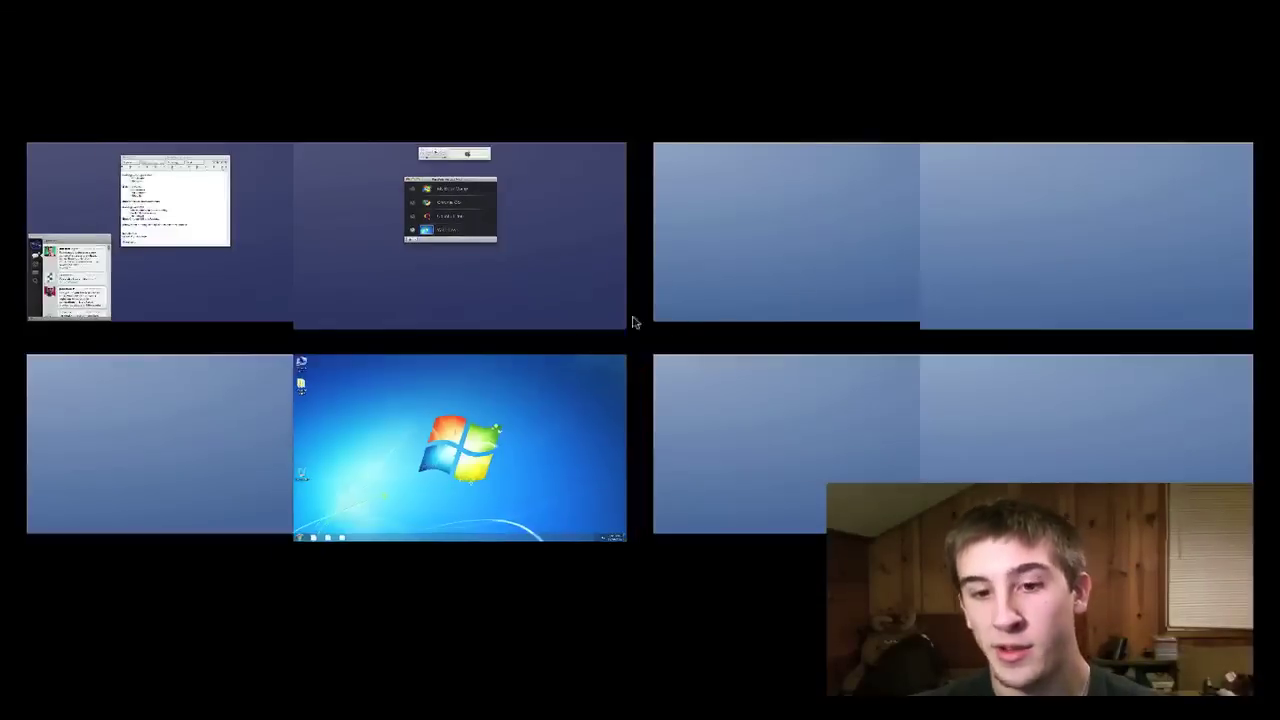
{"action": "key", "text": "F8"}
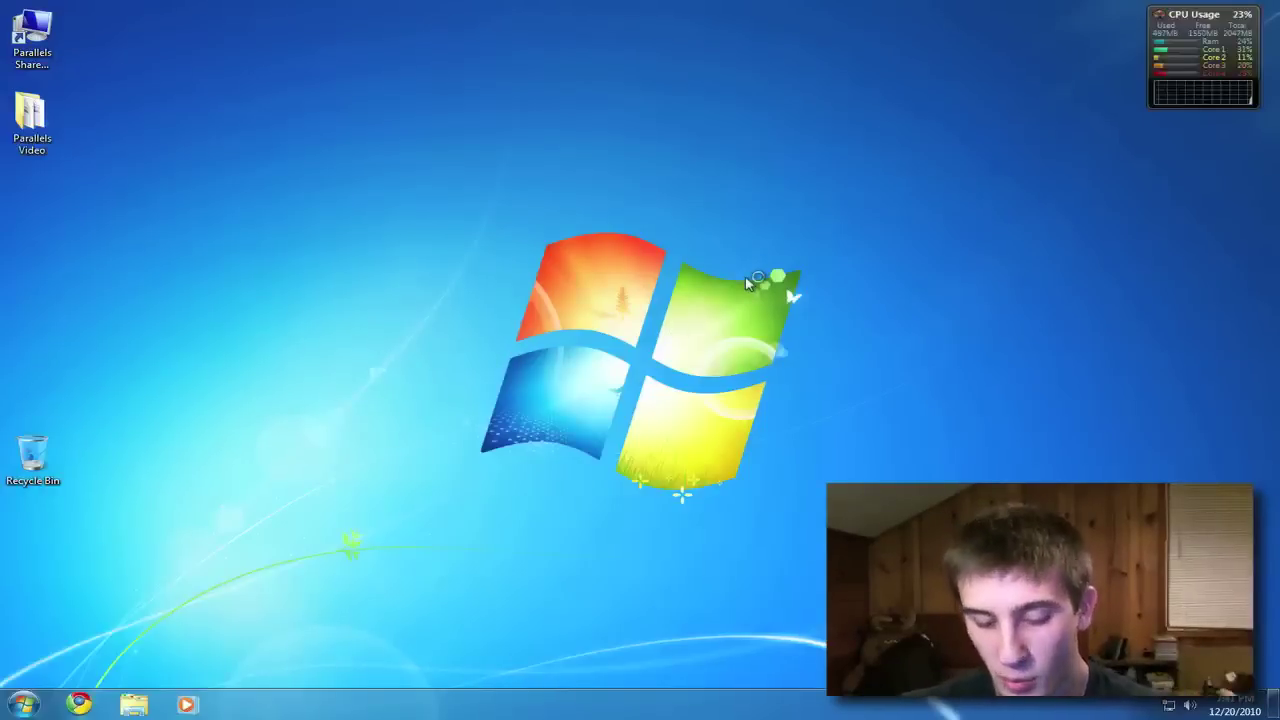
{"action": "key", "text": "ctrl+Up"}
{"action": "key", "text": "ctrl+Down"}
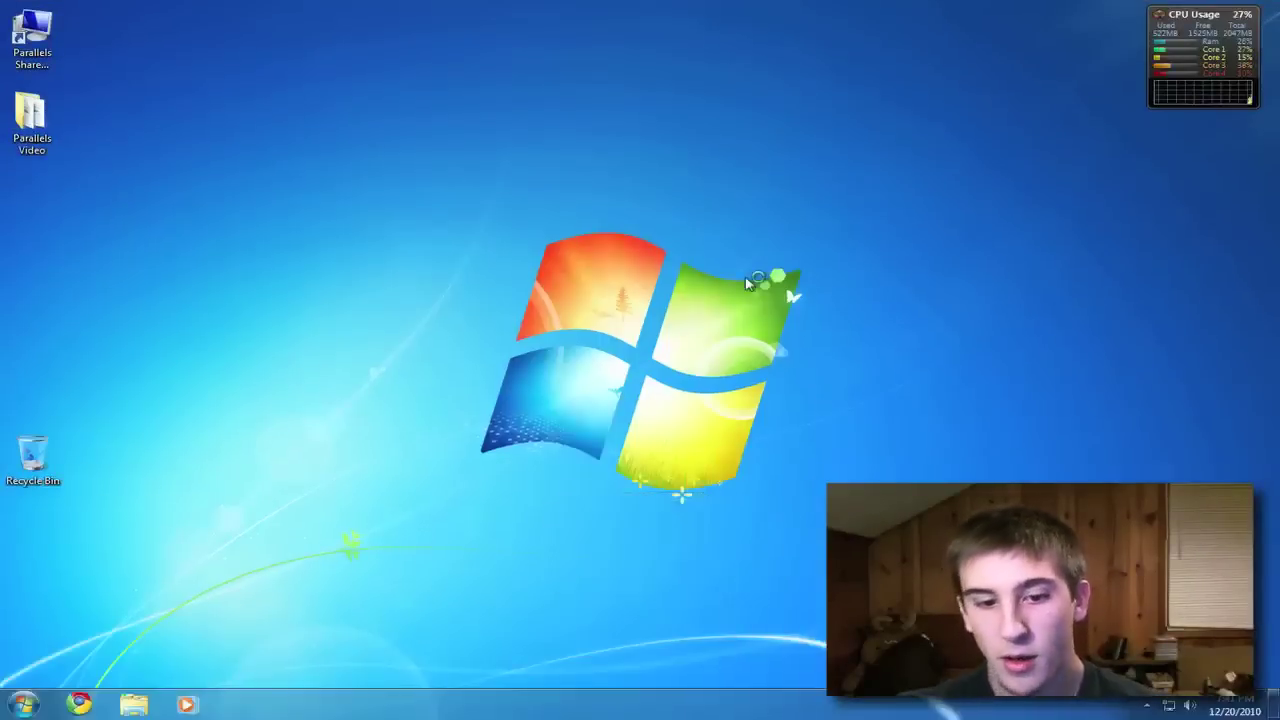
- Leave the full-screen Windows 7 guest for the Mac desktop with ctrl+alt+Return
{"action": "mouse_move", "coordinate": [1143, 55]}
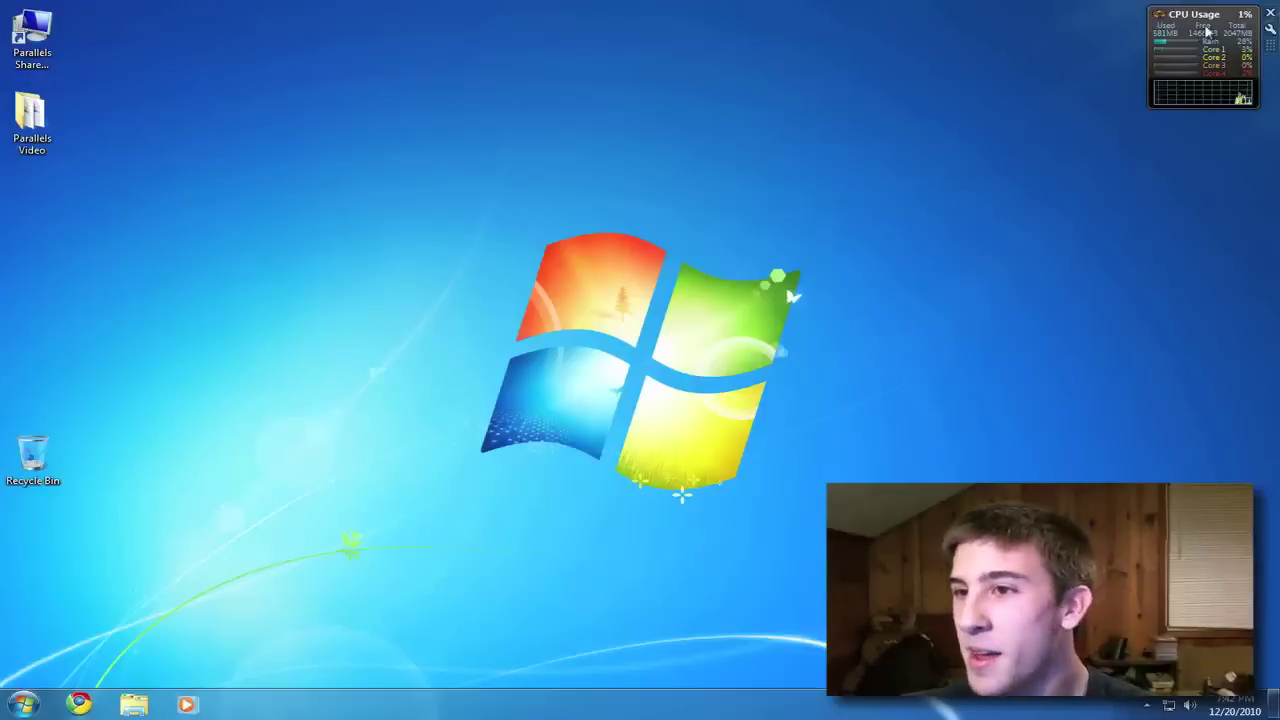
{"action": "mouse_move", "coordinate": [1203, 20]}
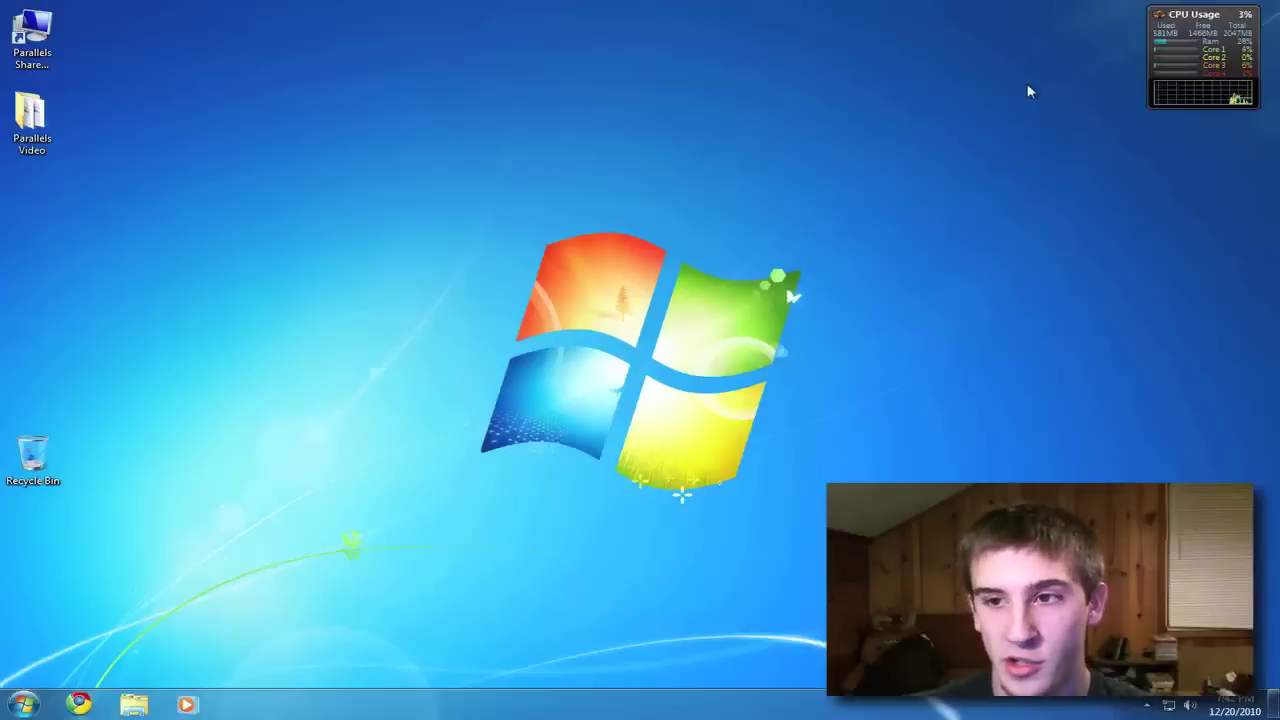
{"action": "key", "text": "ctrl+alt+Return"}
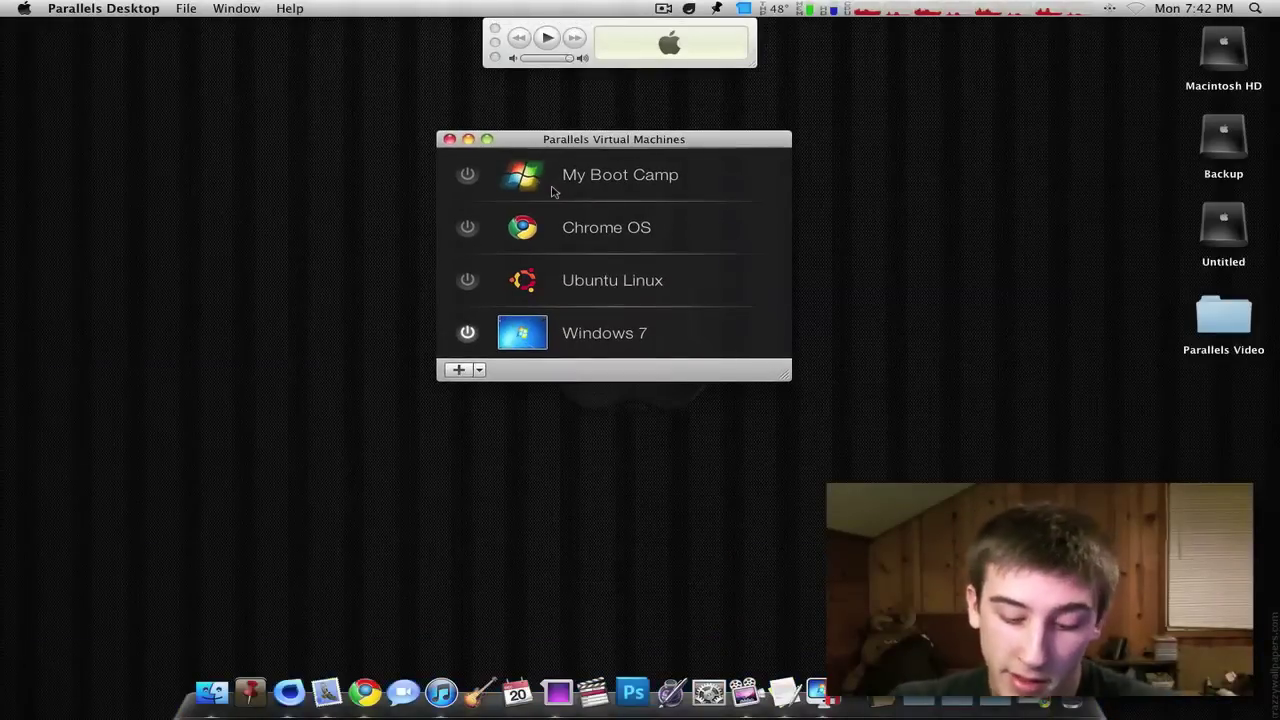
- Nudge the virtual machines list right and check the Mac's memory usage
{"action": "left_click_drag", "start_coordinate": [561, 139], "coordinate": [591, 141]}
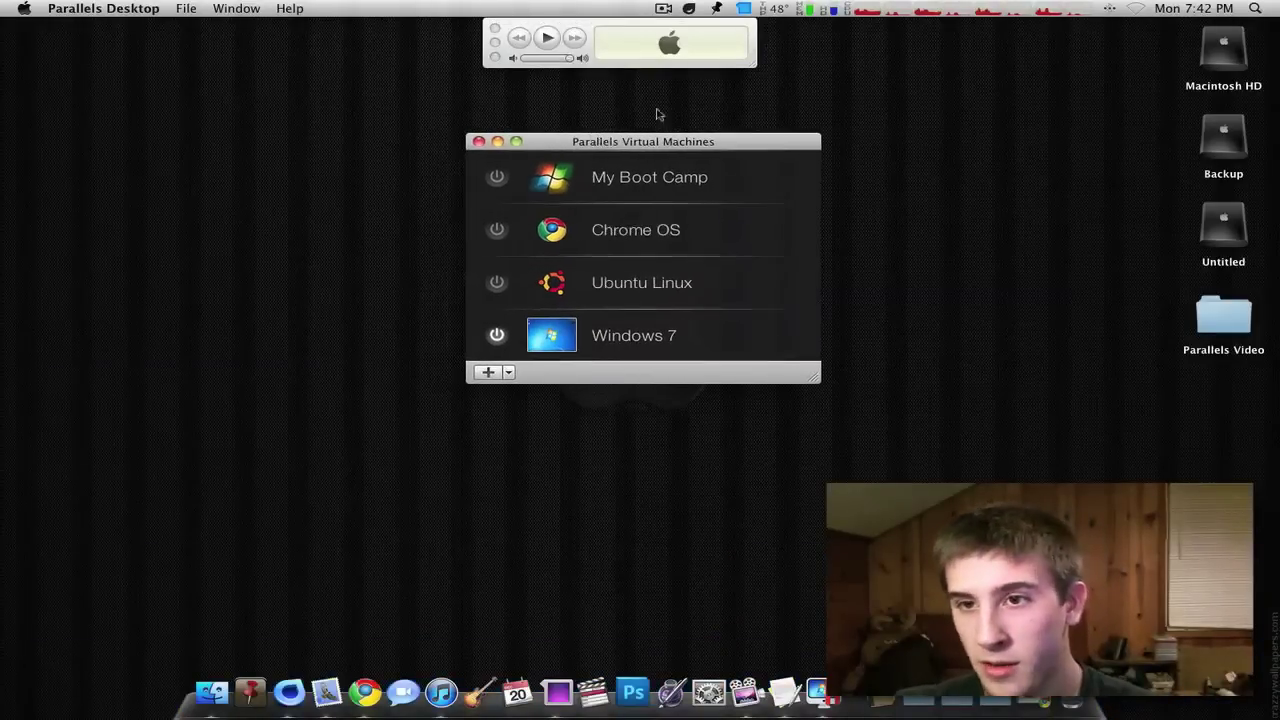
{"action": "left_click", "coordinate": [805, 10]}
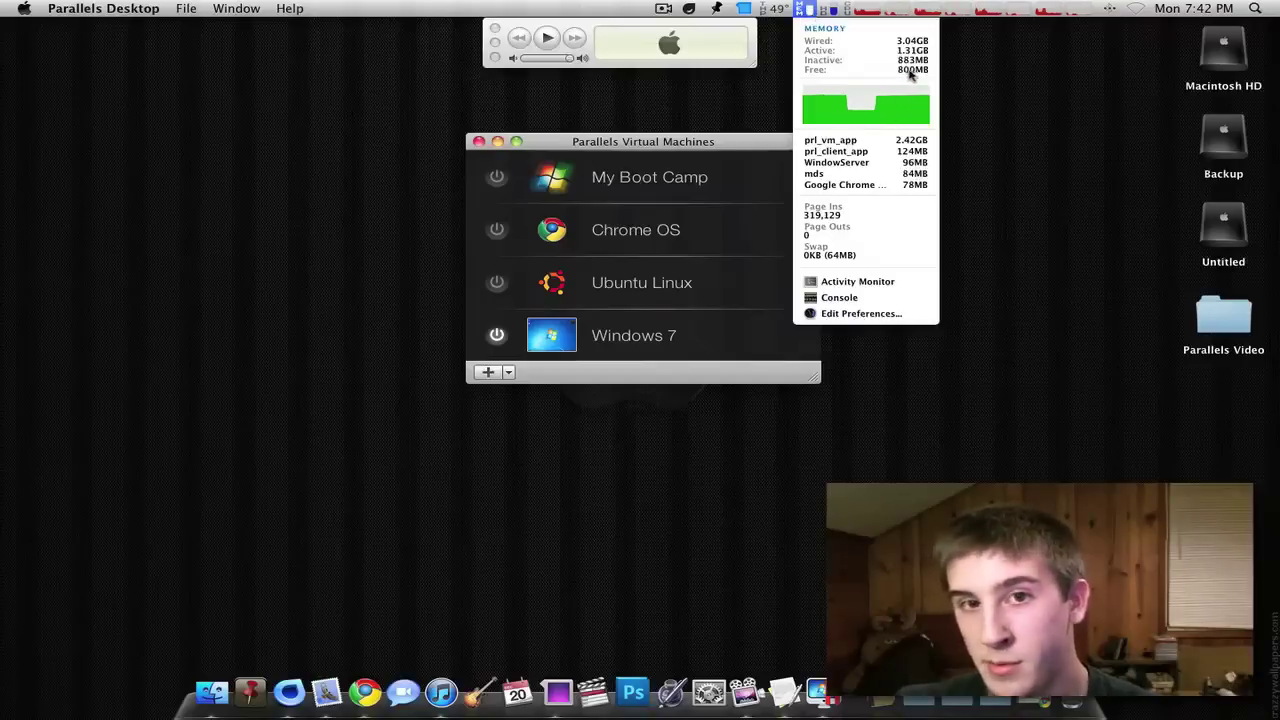
{"action": "left_click", "coordinate": [778, 108]}
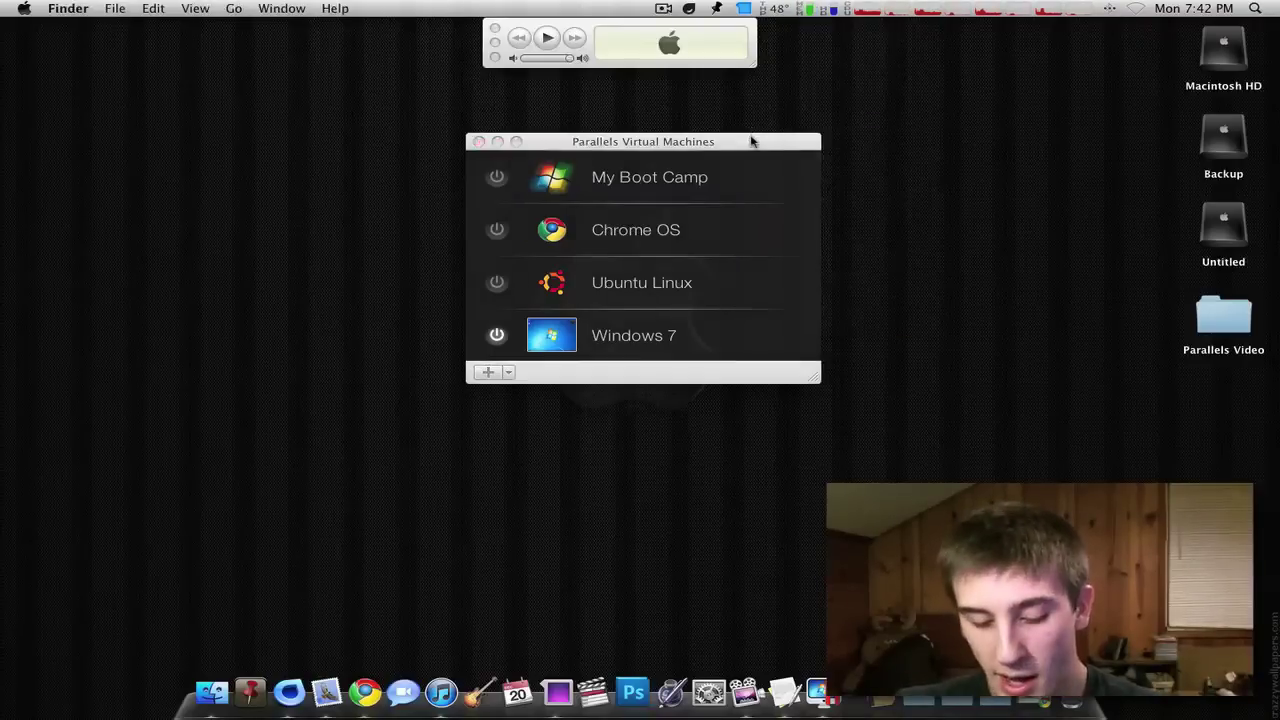
- In Windows 7, search the Start menu for 'allok' and launch Allok Video Converter
{"action": "key", "text": "ctrl+Down"}
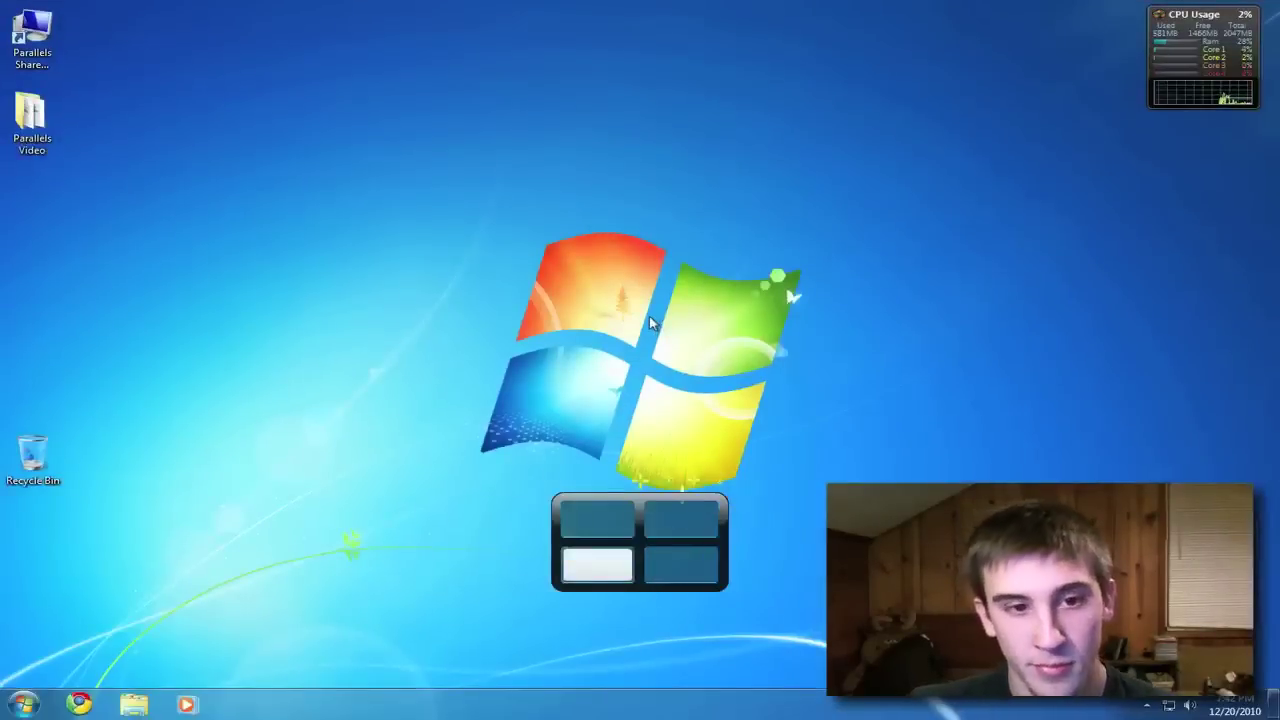
{"action": "key", "text": "super"}
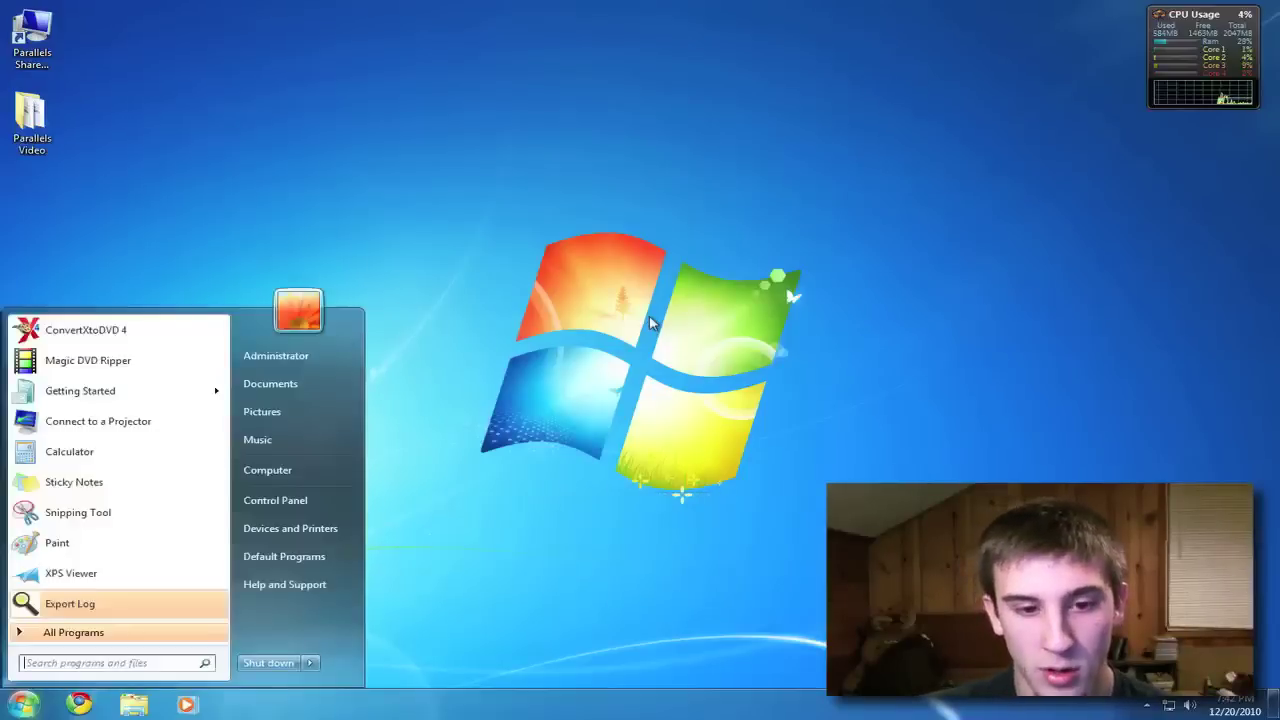
{"action": "type", "text": "allok"}
{"action": "key", "text": "Return"}
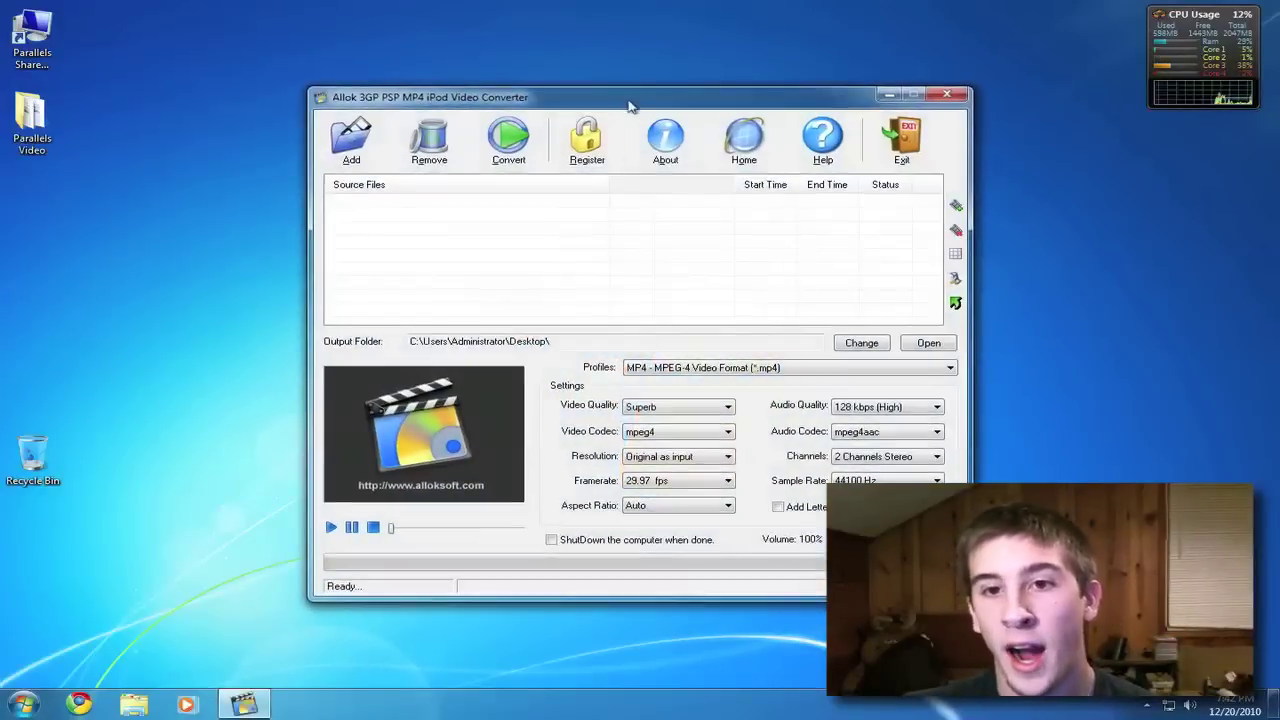
{"action": "left_click_drag", "start_coordinate": [630, 105], "coordinate": [603, 105]}
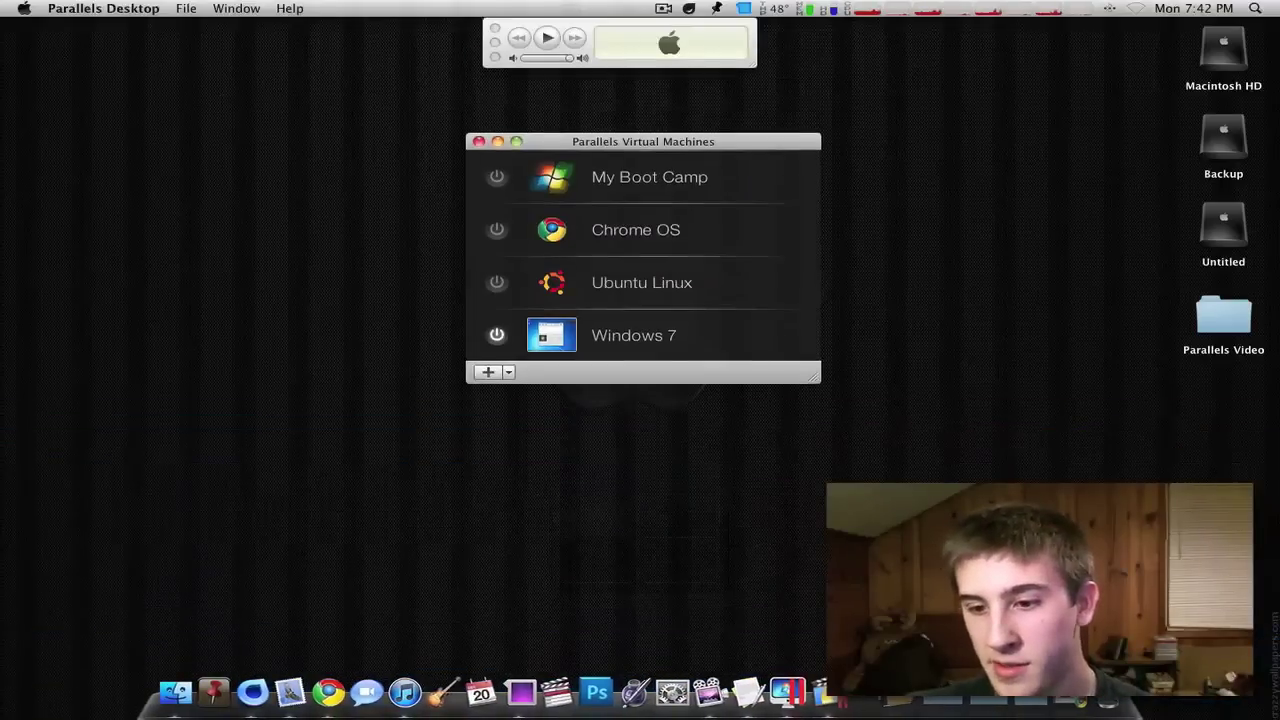
- Open the Backup drive and navigate to Videos > Others > My Content > Videos
{"action": "left_click", "coordinate": [937, 705]}
{"action": "left_click", "coordinate": [1120, 635]}
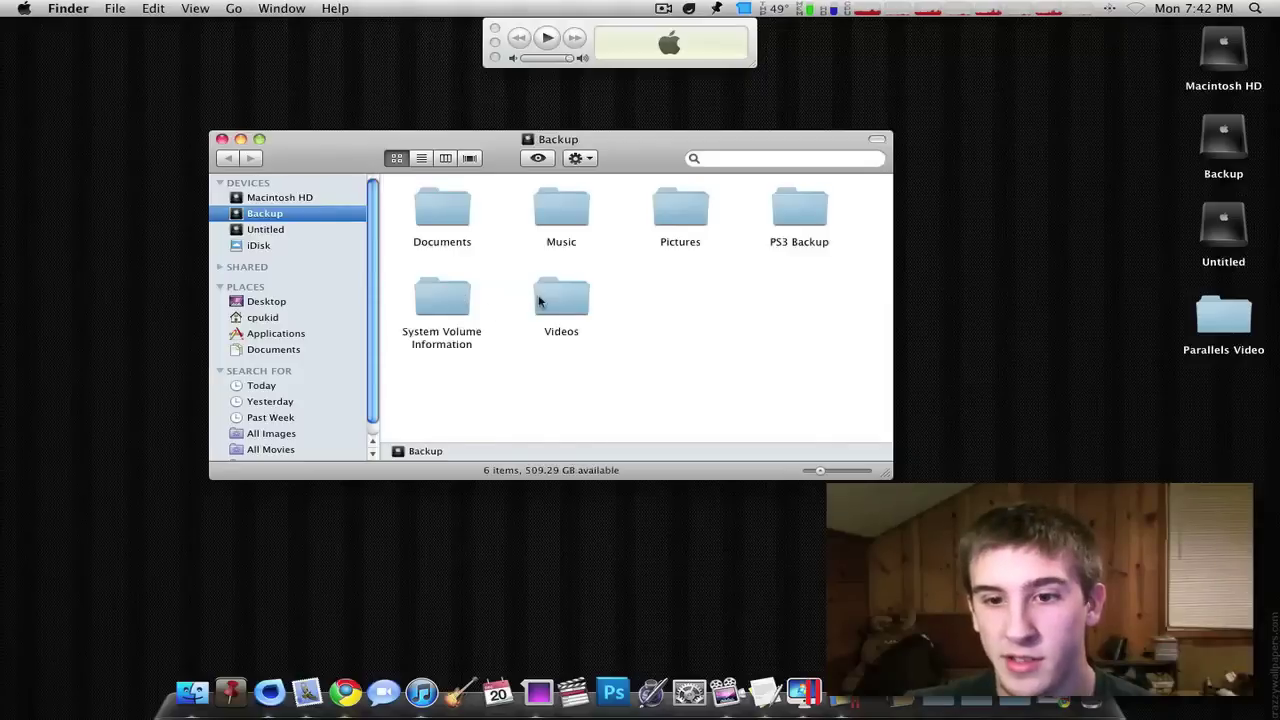
{"action": "double_click", "coordinate": [538, 302]}
{"action": "double_click", "coordinate": [571, 207]}
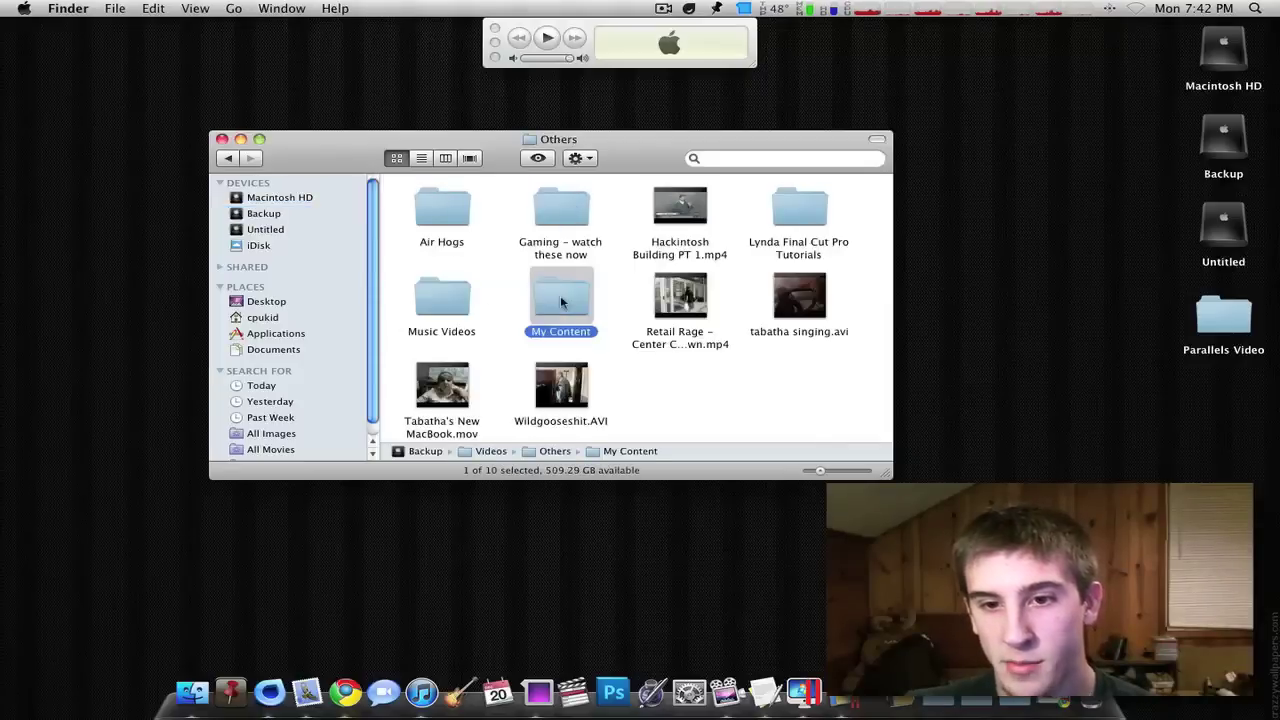
{"action": "double_click", "coordinate": [560, 302]}
{"action": "left_click", "coordinate": [558, 313]}
{"action": "double_click", "coordinate": [566, 383]}
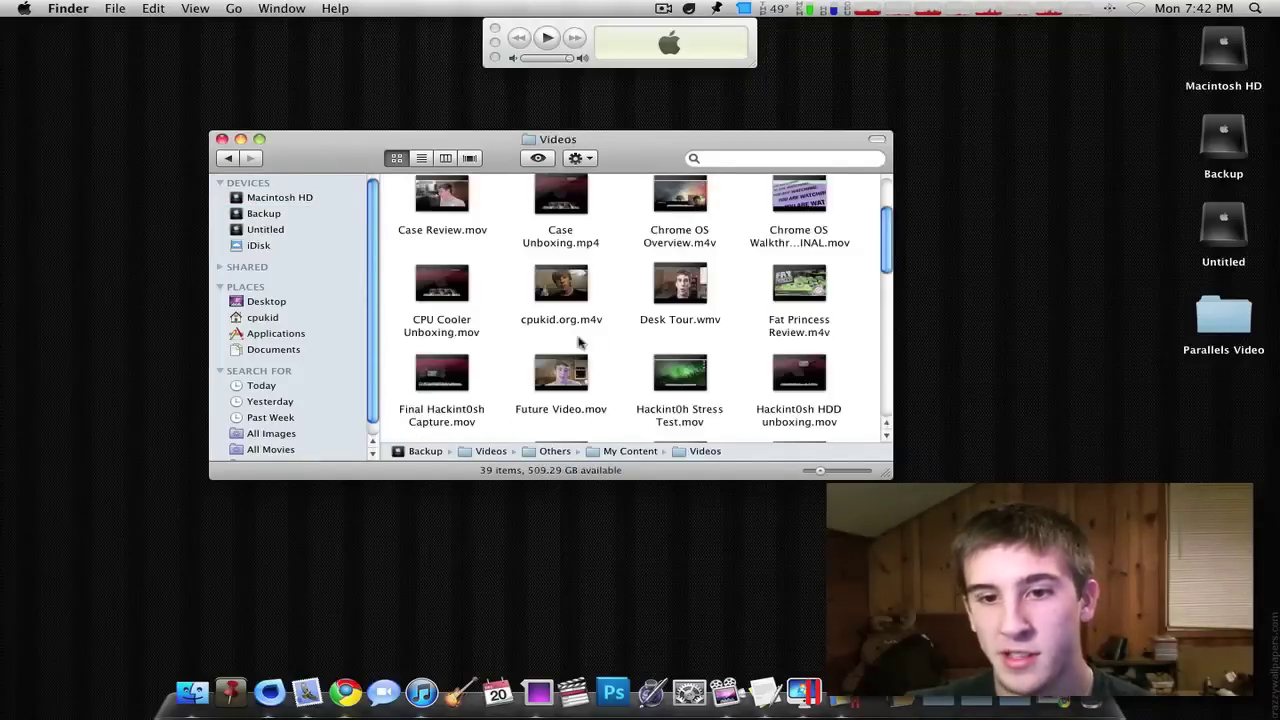
- Drag Hackint0sh Stress Test.mov across to the Windows 7 space
{"action": "scroll", "coordinate": [580, 320], "scroll_direction": "down", "scroll_amount": 4}
{"action": "scroll", "coordinate": [580, 320], "scroll_direction": "up", "scroll_amount": 4}
{"action": "scroll", "coordinate": [577, 322], "scroll_direction": "down", "scroll_amount": 3}
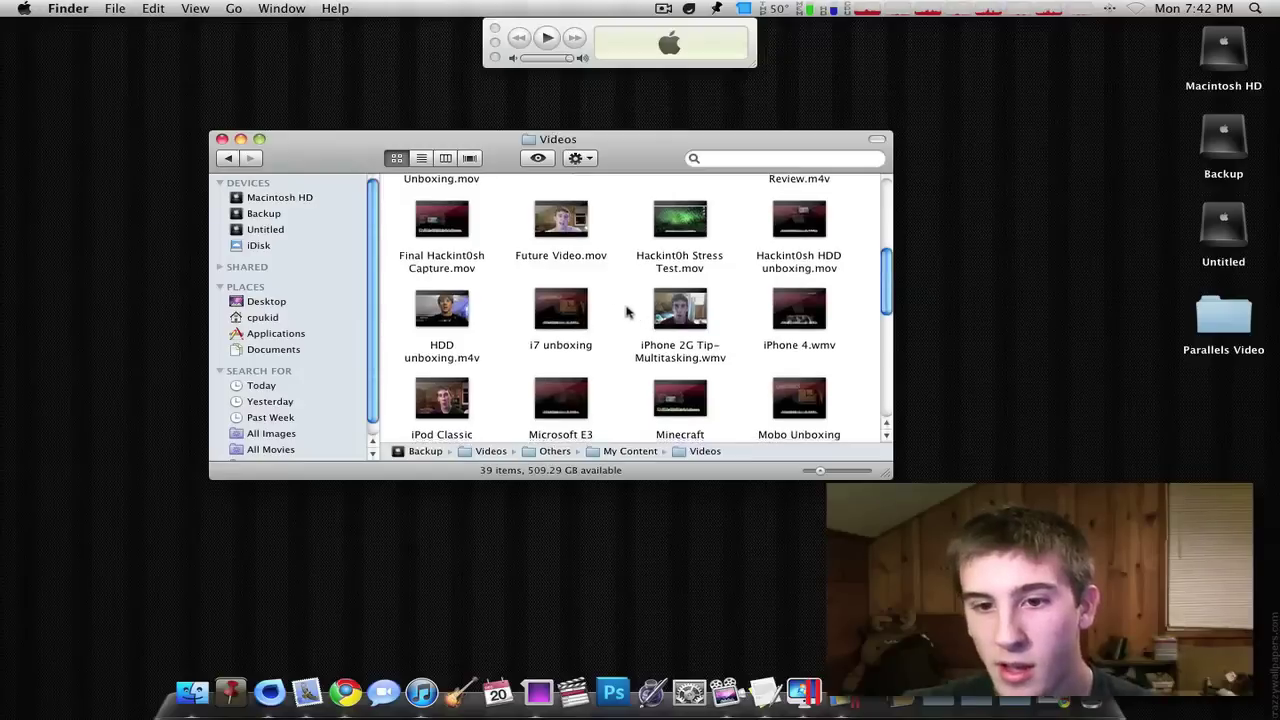
{"action": "left_click_drag", "start_coordinate": [700, 230], "coordinate": [608, 272]}
{"action": "key", "text": "ctrl+Right"}
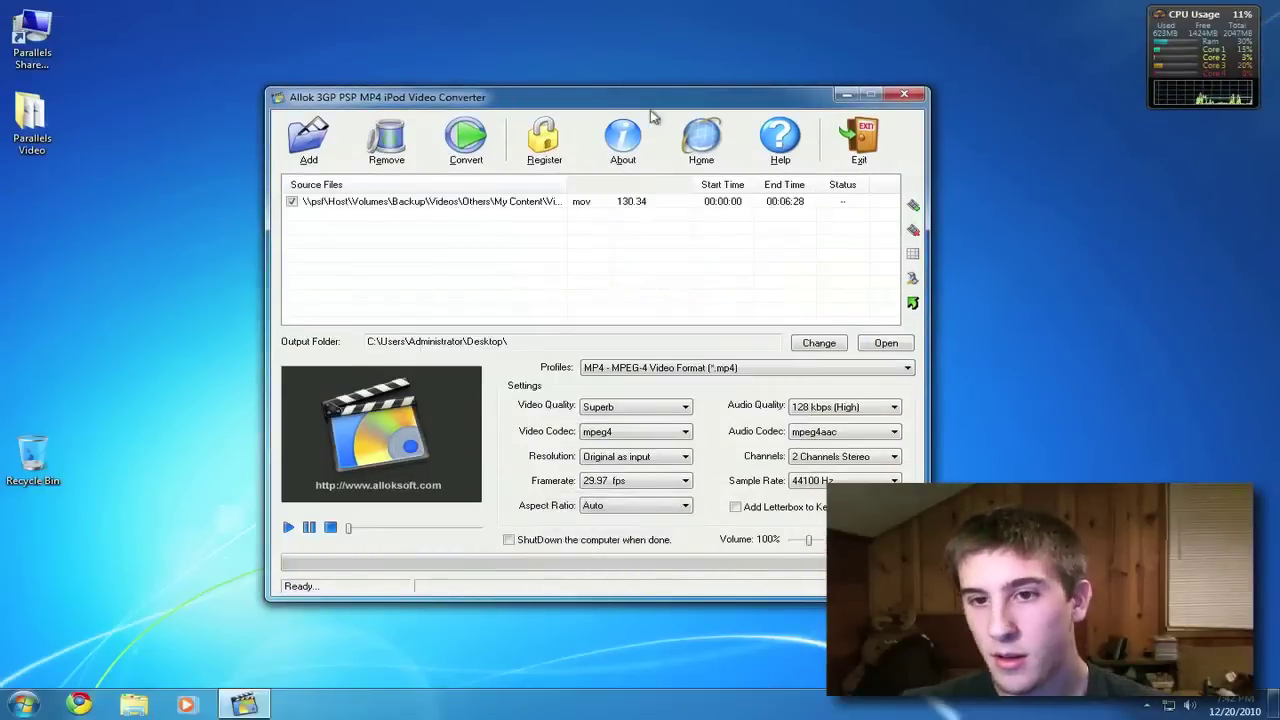
- Keep the desktop as output folder and start converting the video to MP4
{"action": "left_click", "coordinate": [849, 336]}
{"action": "left_click", "coordinate": [716, 443]}
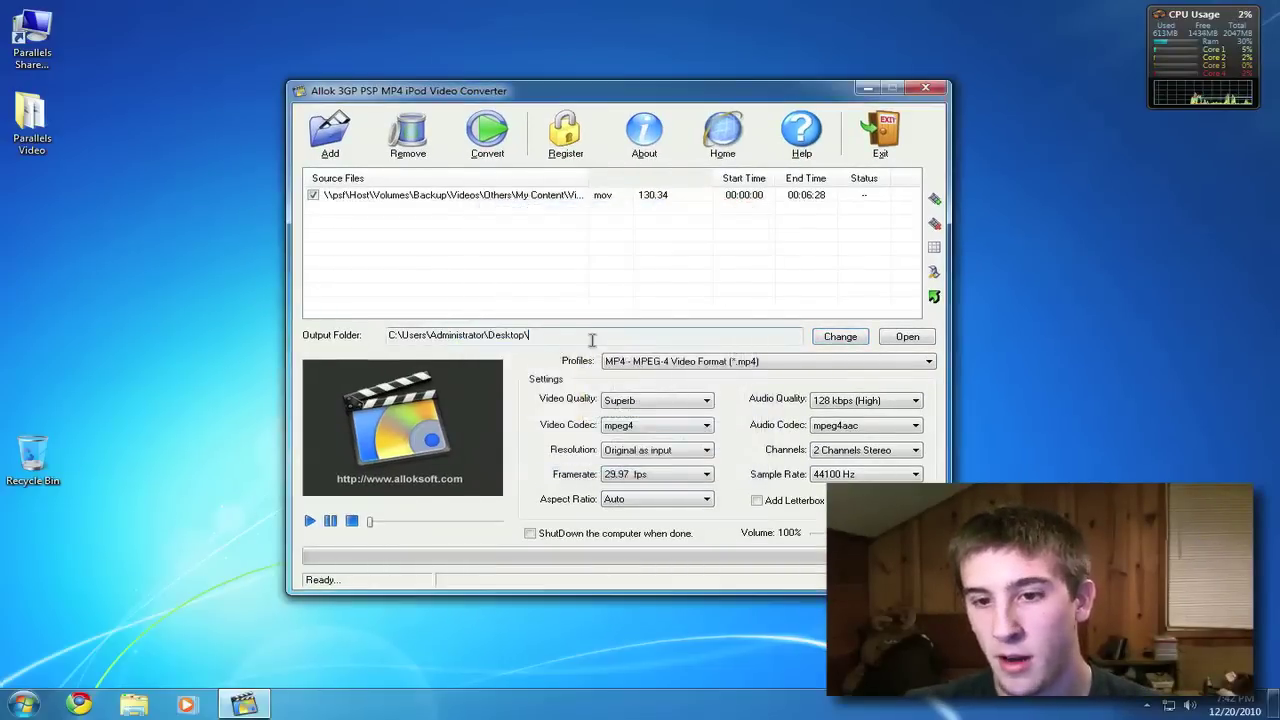
{"action": "left_click", "coordinate": [478, 122]}
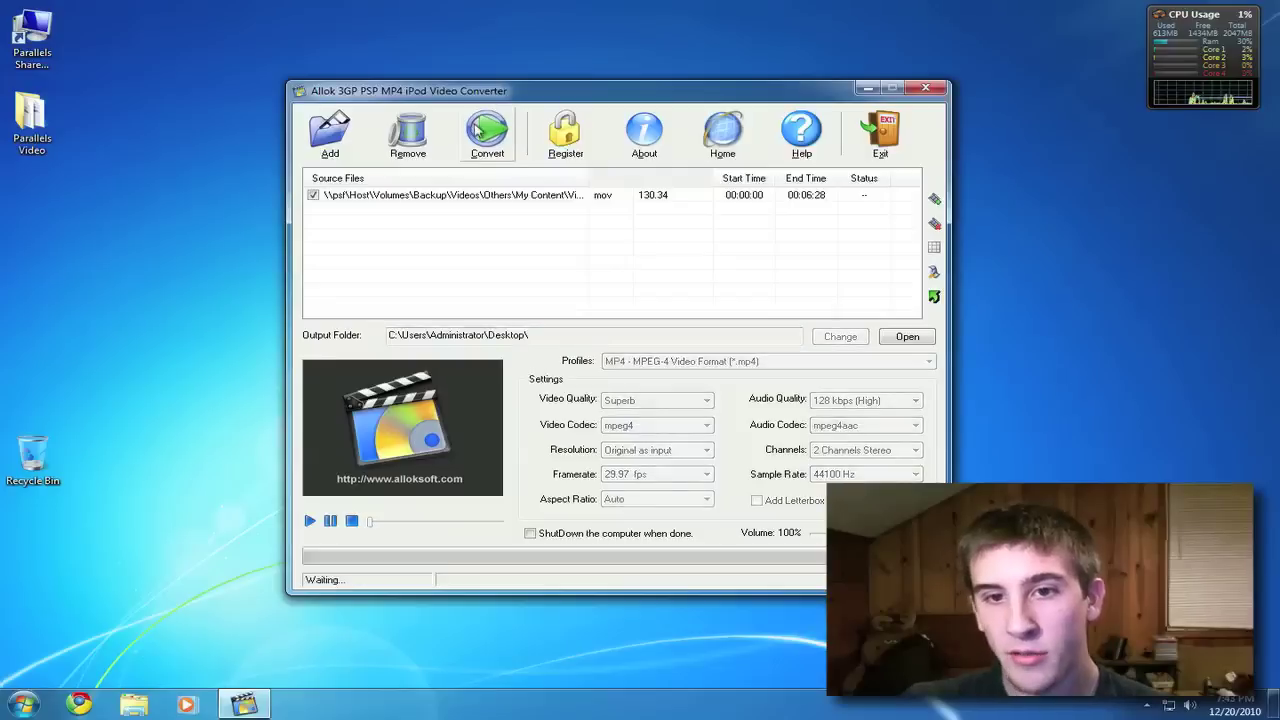
{"action": "left_click_drag", "start_coordinate": [500, 96], "coordinate": [520, 92]}
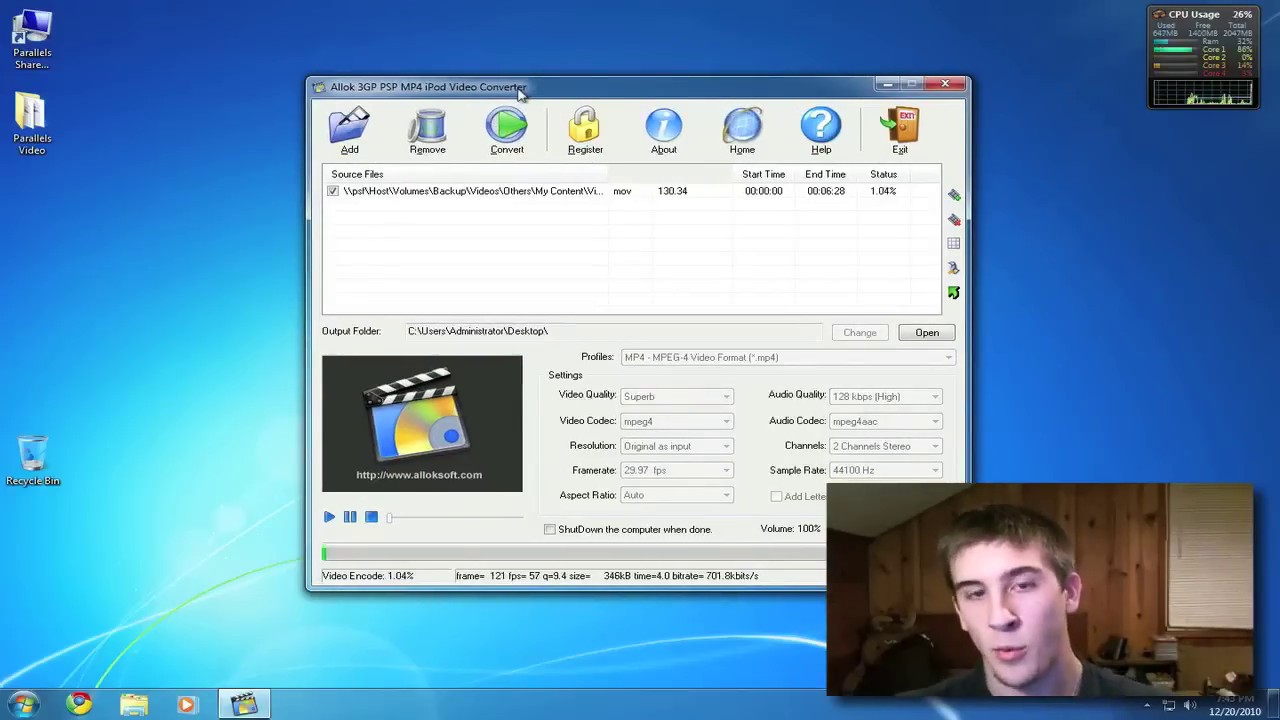
- Switch to the Mac desktop space and show the Mac's per-core CPU usage
{"action": "key", "text": "ctrl+Up"}
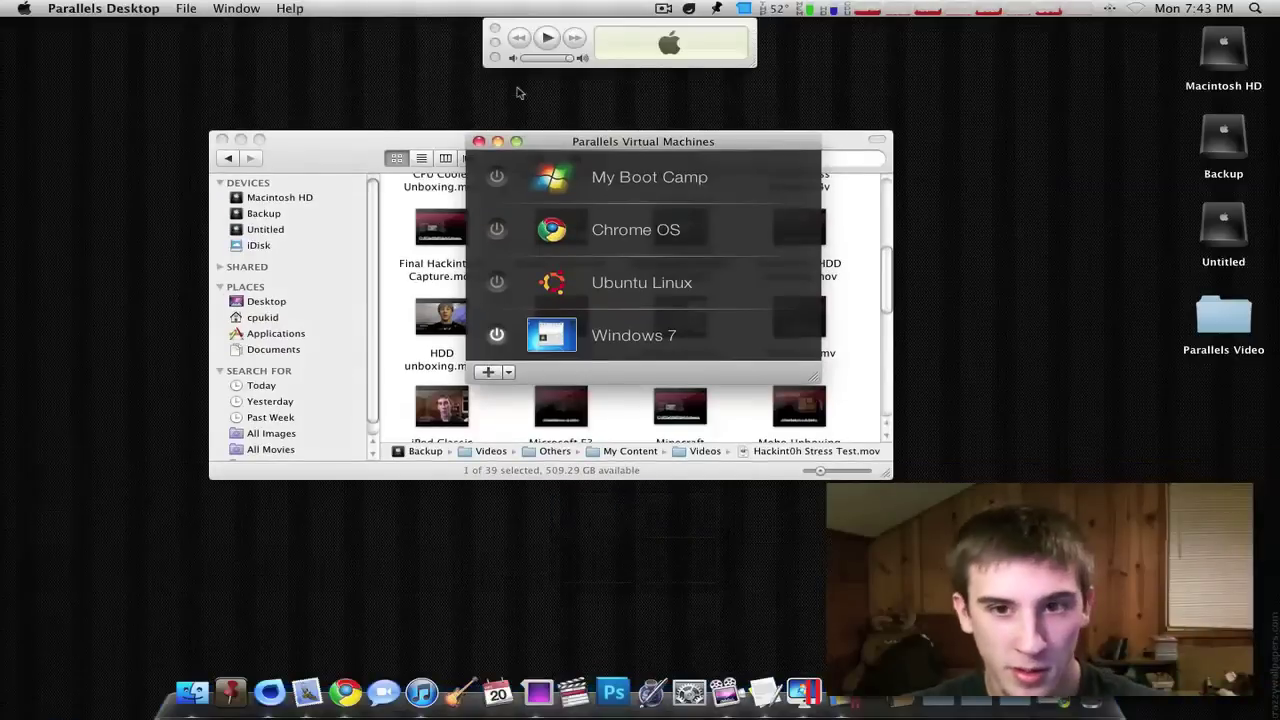
{"action": "key", "text": "ctrl+Down"}
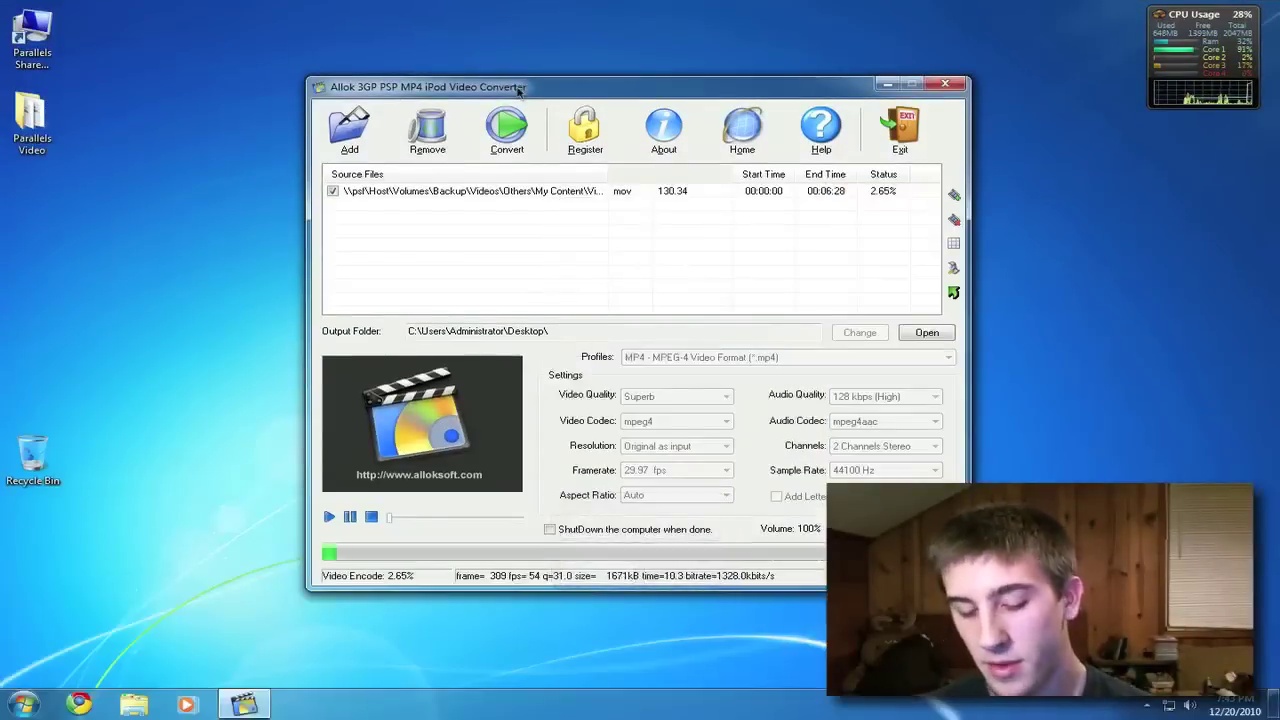
{"action": "key", "text": "ctrl+Up"}
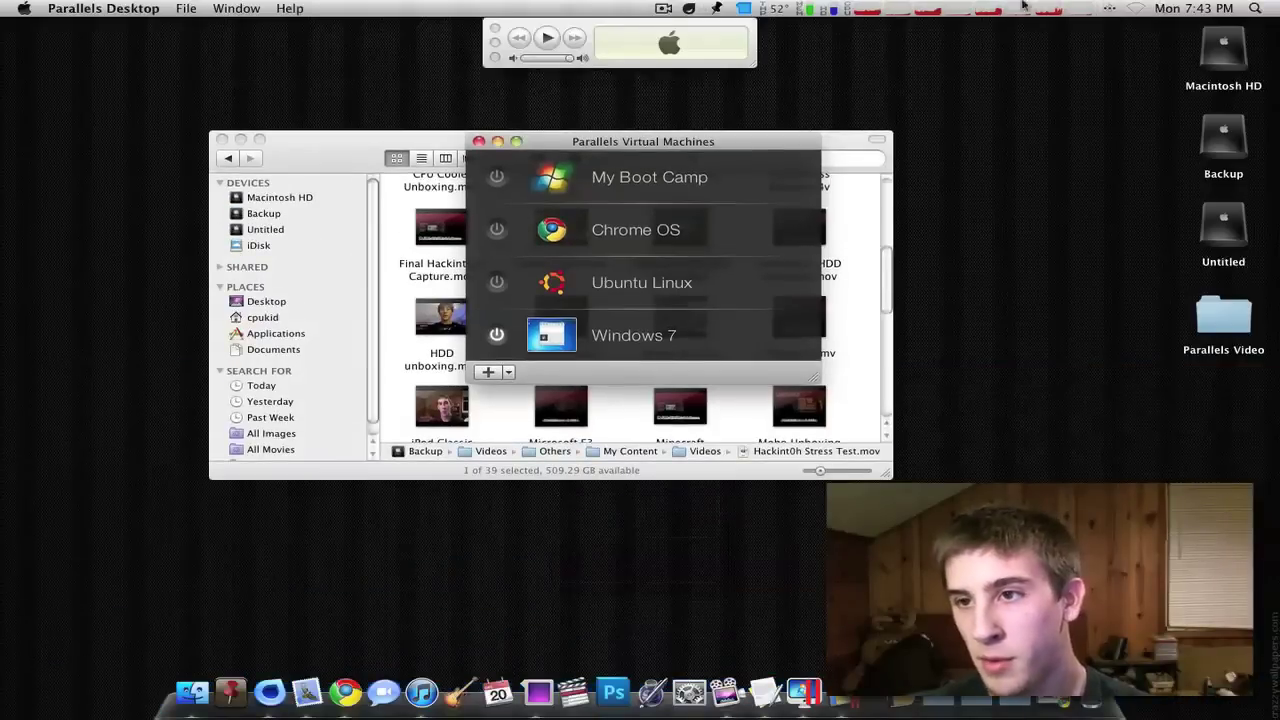
{"action": "left_click", "coordinate": [1022, 6]}
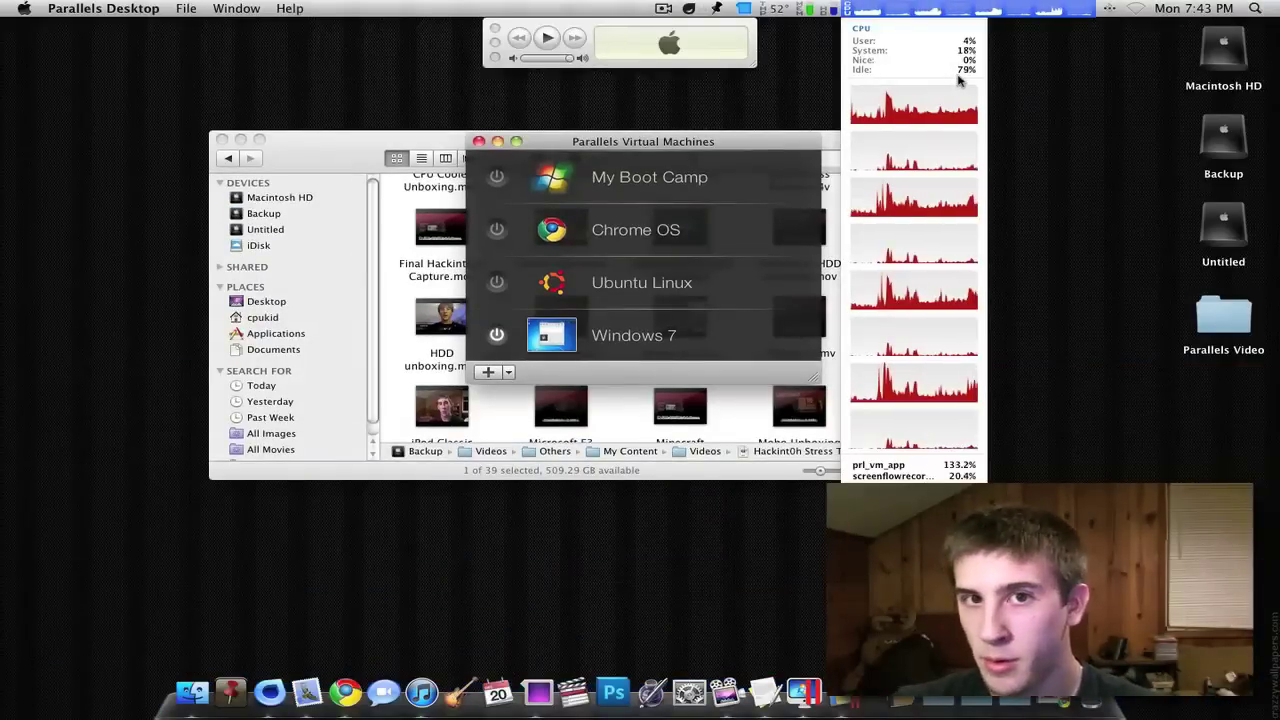
- Close the CPU readout and show the Mac's memory usage from the menu bar
{"action": "left_click", "coordinate": [942, 9]}
{"action": "left_click", "coordinate": [809, 7]}
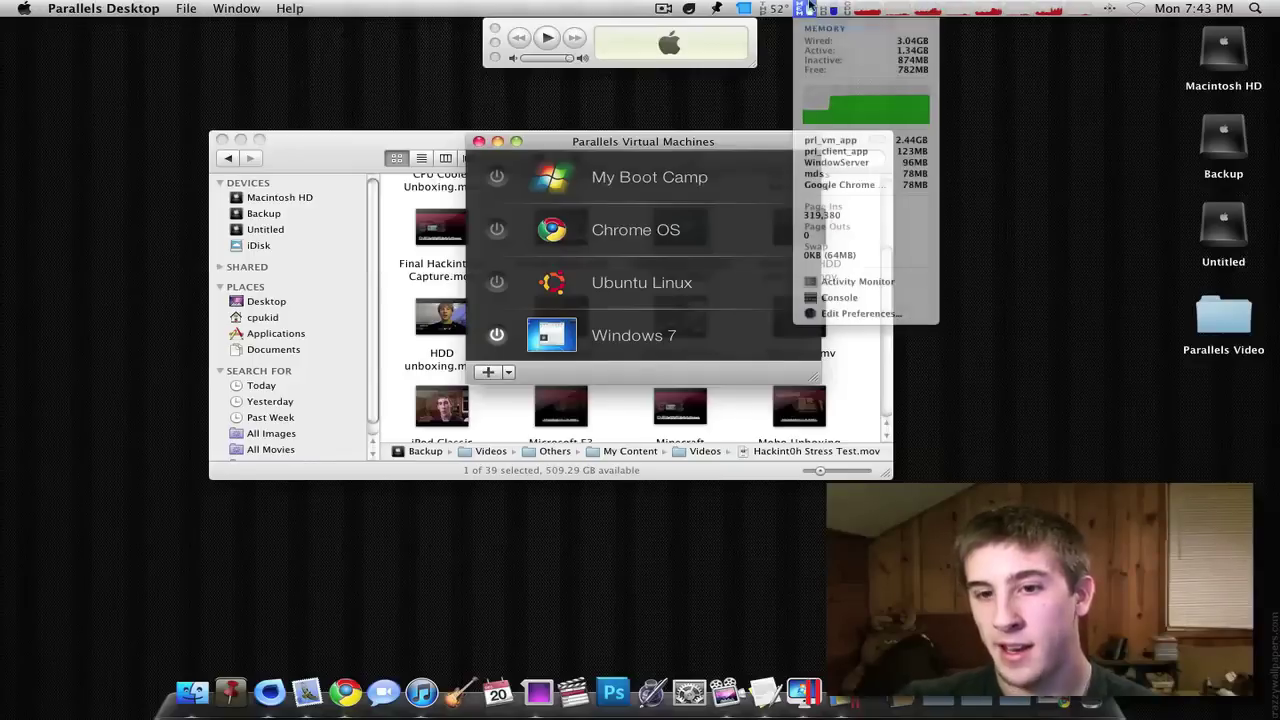
{"action": "left_click", "coordinate": [809, 7]}
{"action": "left_click", "coordinate": [809, 7]}
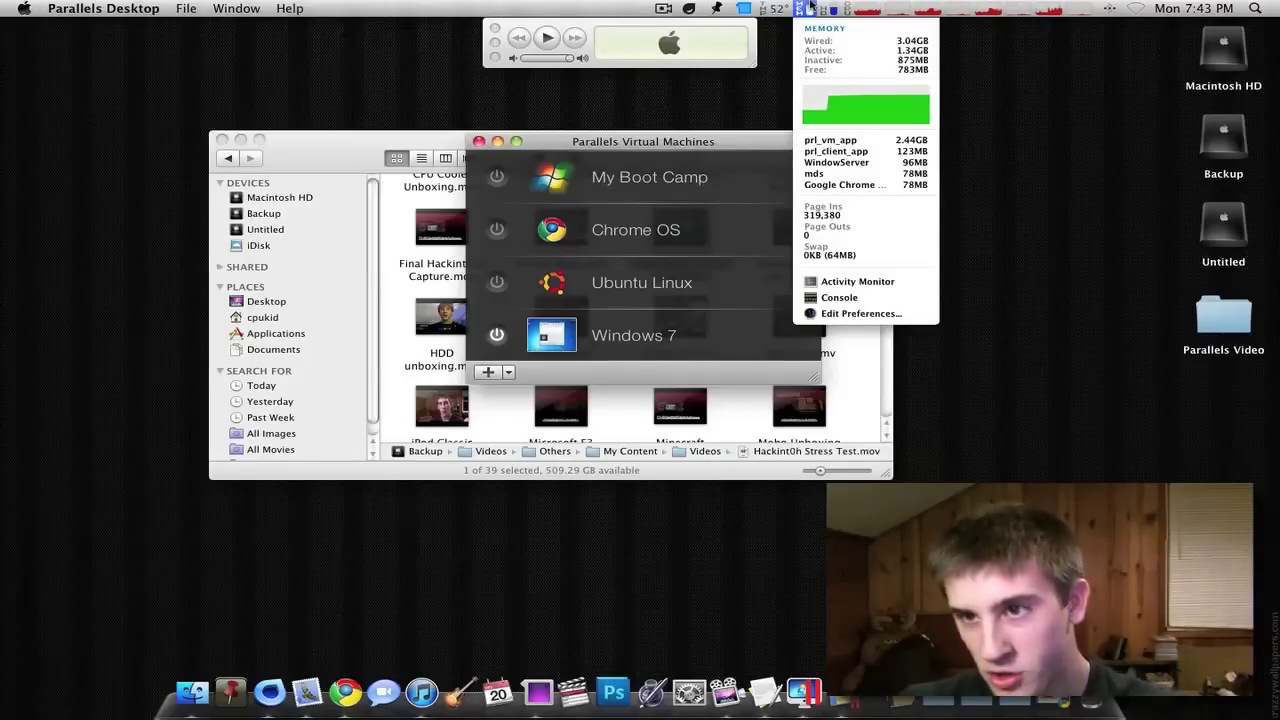
- Return to the full-screen Windows 7 guest and shift the Allok converter left
{"action": "left_click_drag", "start_coordinate": [697, 152], "coordinate": [958, 131]}
{"action": "key", "text": "ctrl+super+f"}
{"action": "left_click_drag", "start_coordinate": [752, 88], "coordinate": [637, 88]}
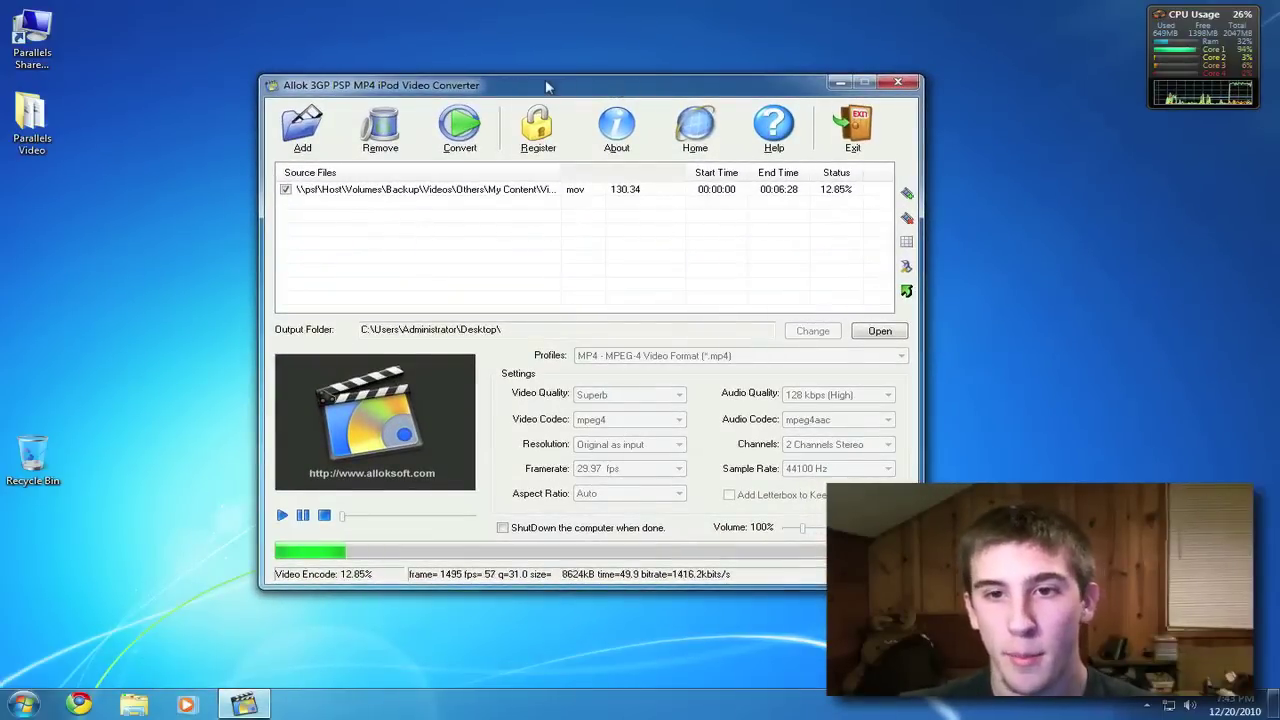
- Open the Computer window, snap it right and back, close it, then open Start
{"action": "left_click_drag", "start_coordinate": [546, 87], "coordinate": [665, 103]}
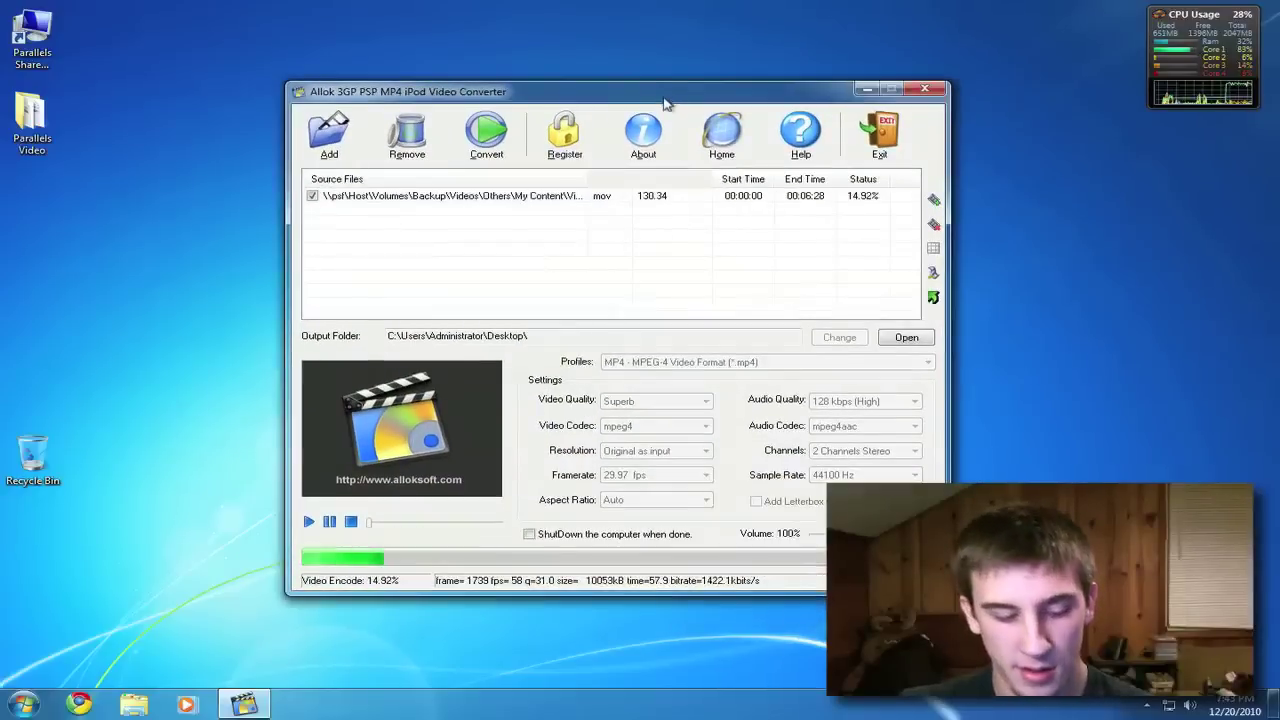
{"action": "key", "text": "super+e"}
{"action": "left_click_drag", "start_coordinate": [525, 166], "coordinate": [1277, 178]}
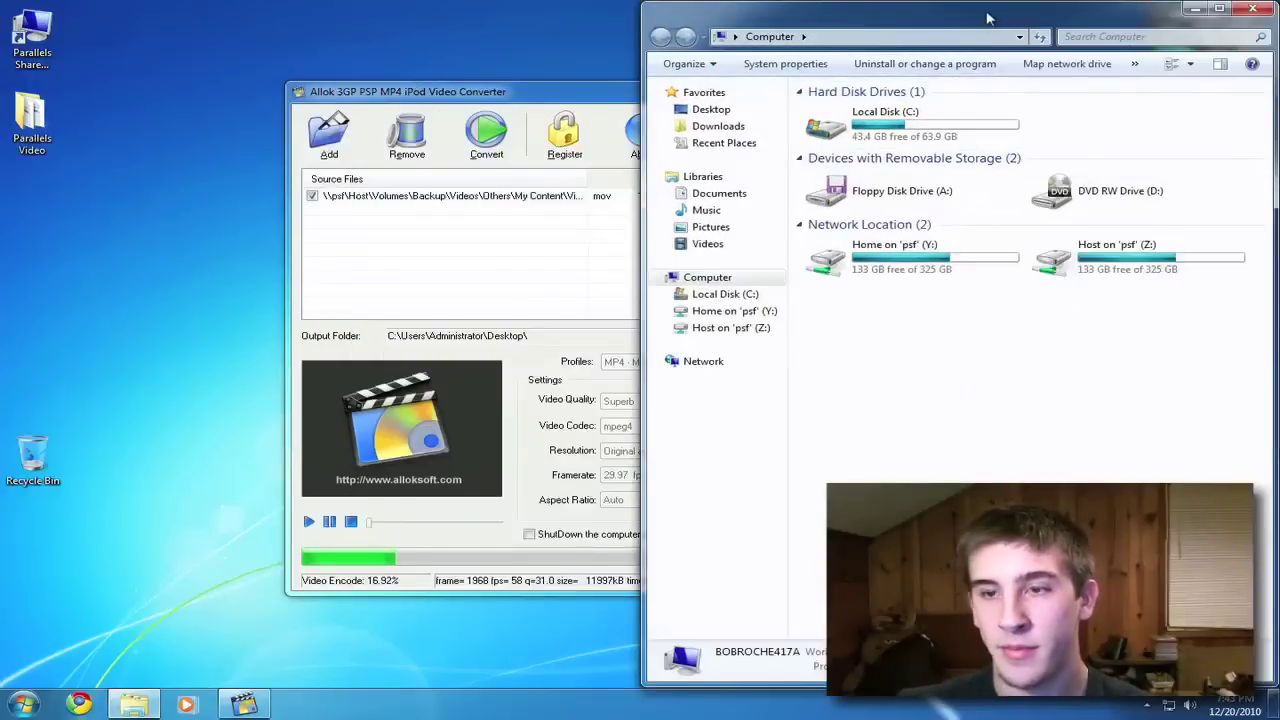
{"action": "left_click_drag", "start_coordinate": [987, 18], "coordinate": [642, 64]}
{"action": "key", "text": "alt+F4"}
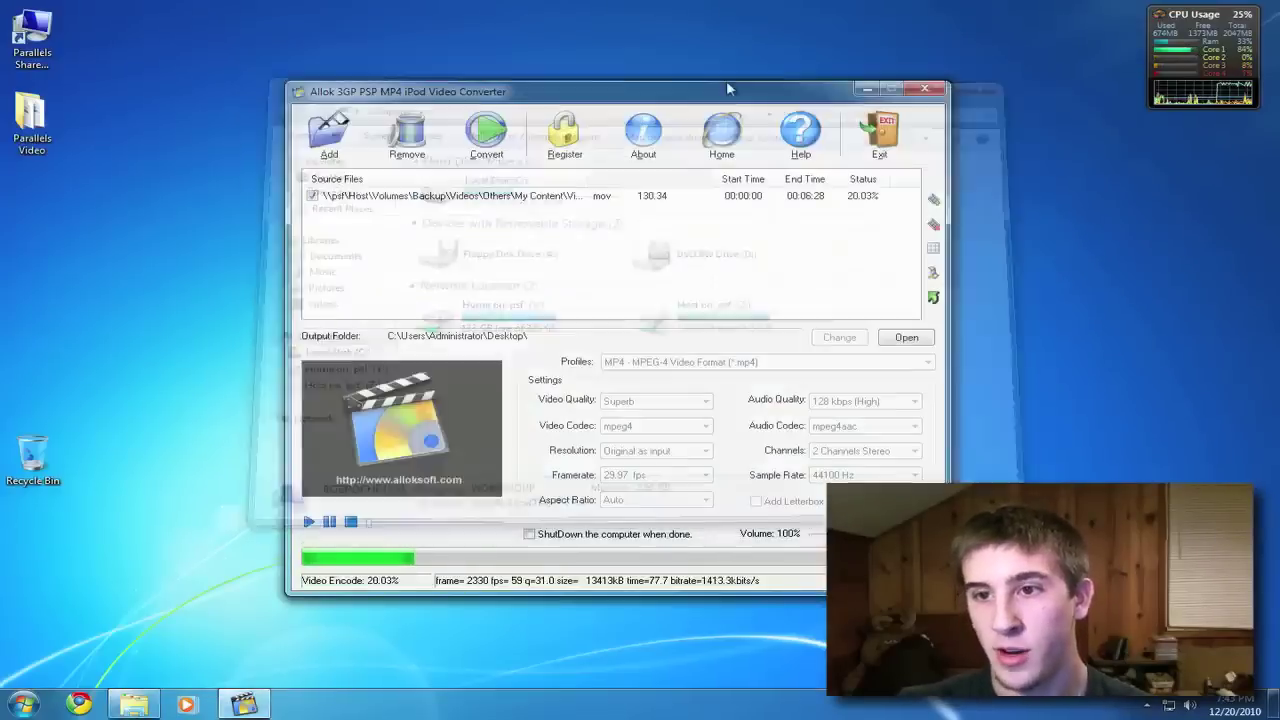
{"action": "left_click", "coordinate": [30, 703]}
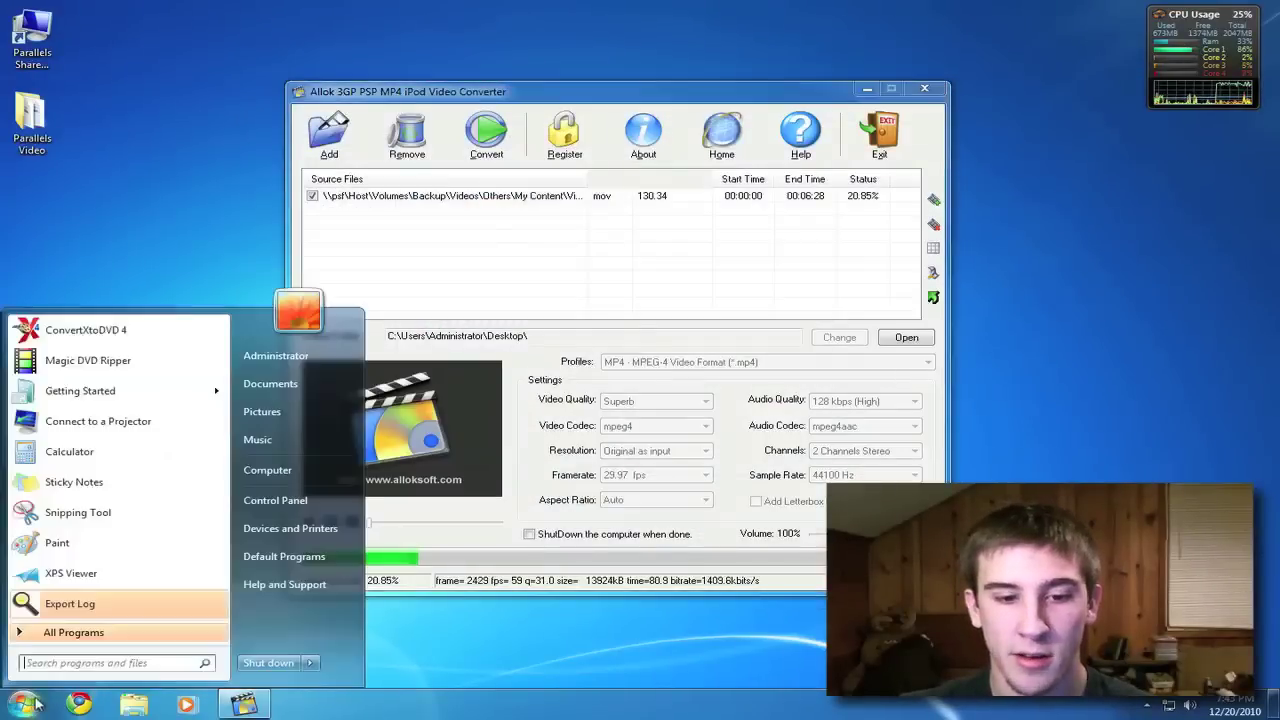
- View the computer's 5.5 Windows Experience Index in Computer properties, then close it
{"action": "right_click", "coordinate": [319, 479]}
{"action": "left_click", "coordinate": [402, 618]}
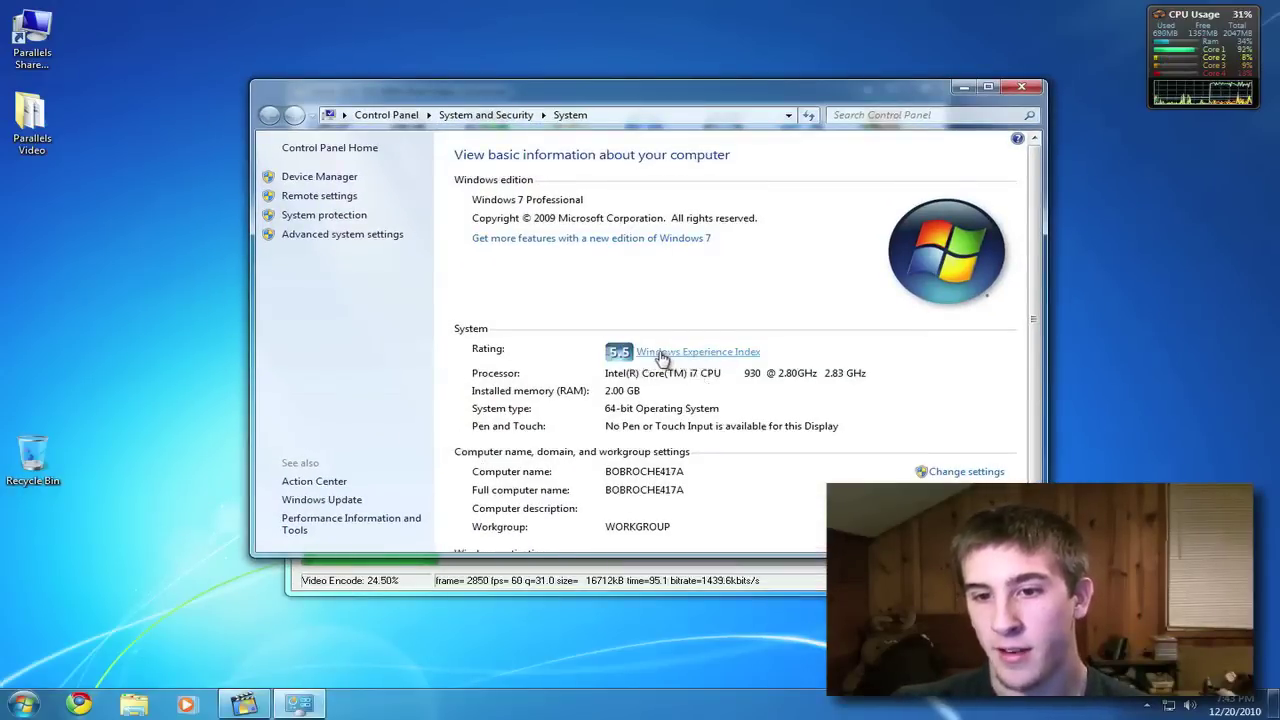
{"action": "left_click", "coordinate": [655, 356]}
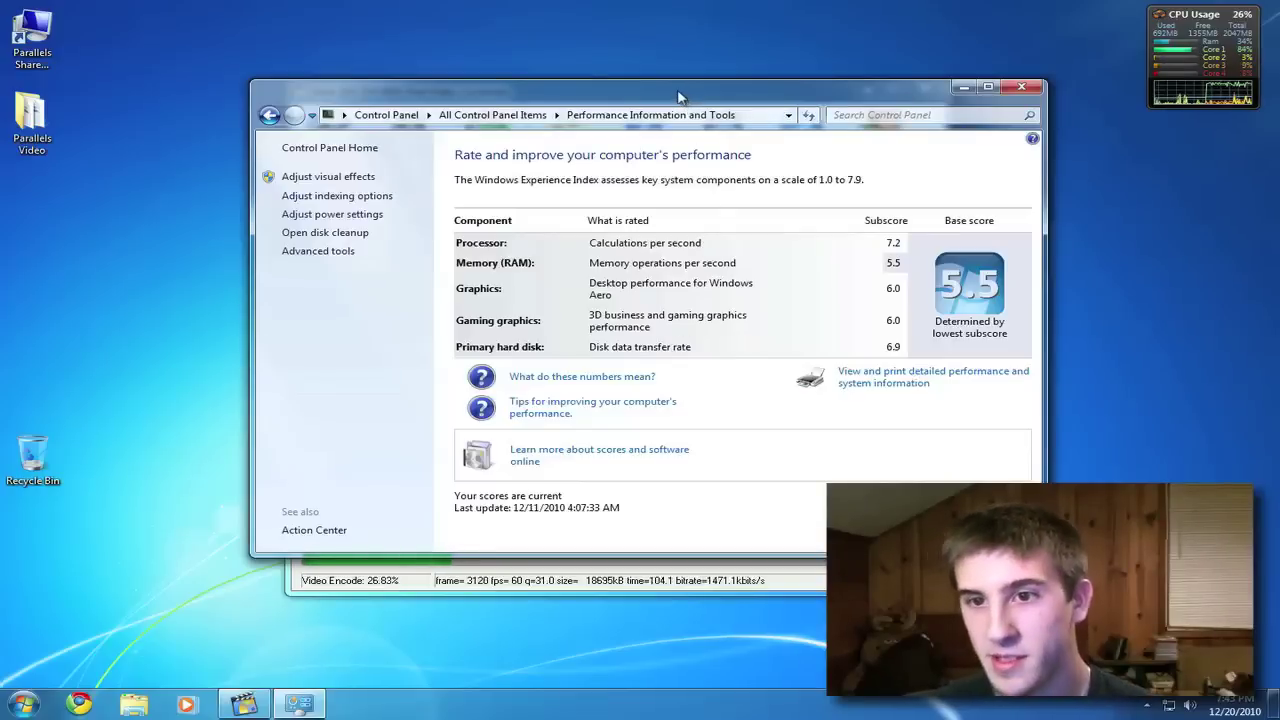
{"action": "left_click_drag", "start_coordinate": [684, 97], "coordinate": [657, 106]}
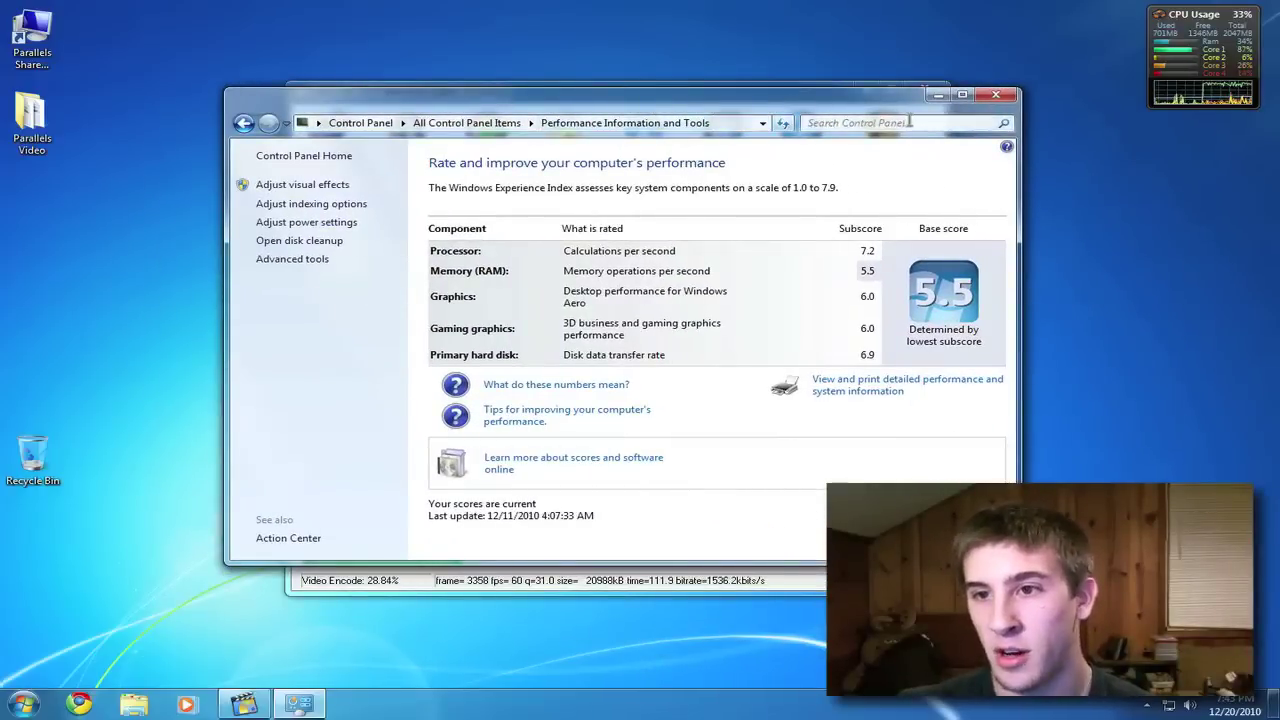
{"action": "left_click", "coordinate": [995, 97]}
{"action": "left_click_drag", "start_coordinate": [713, 97], "coordinate": [749, 80]}
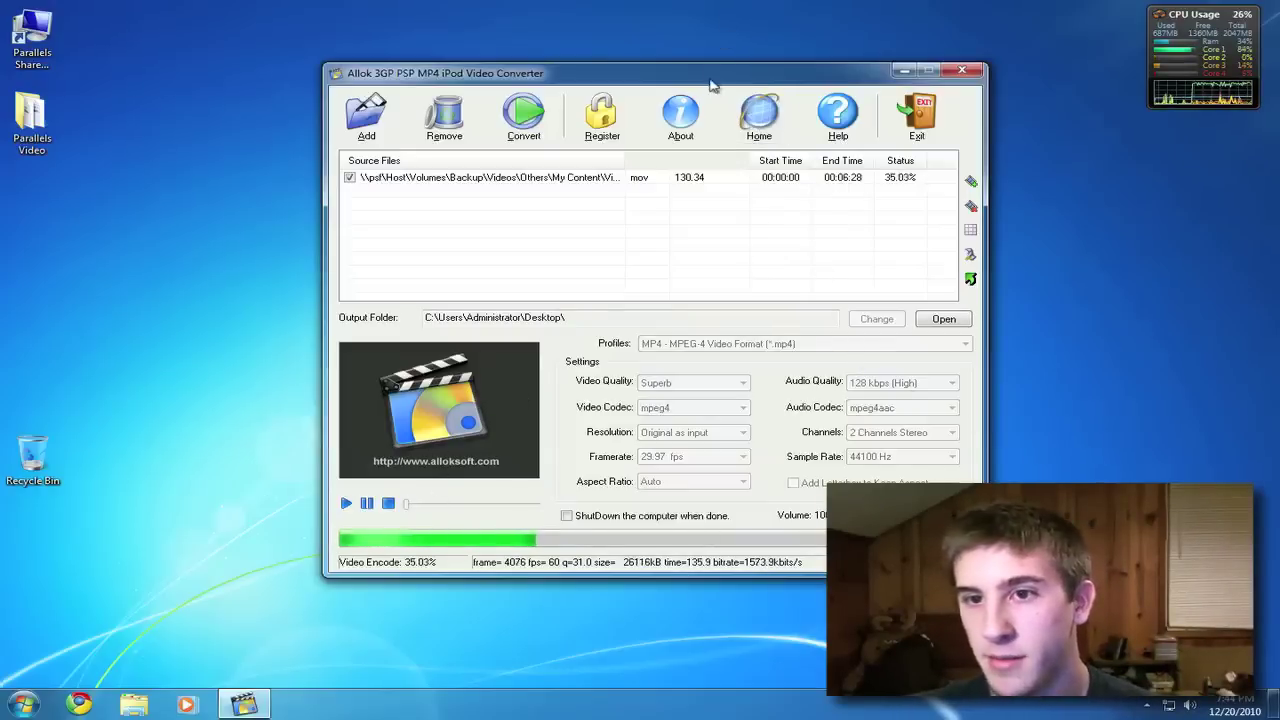
- Stop the running MP4 conversion and close the Allok video converter
{"action": "left_click_drag", "start_coordinate": [709, 77], "coordinate": [685, 77]}
{"action": "left_click", "coordinate": [950, 75]}
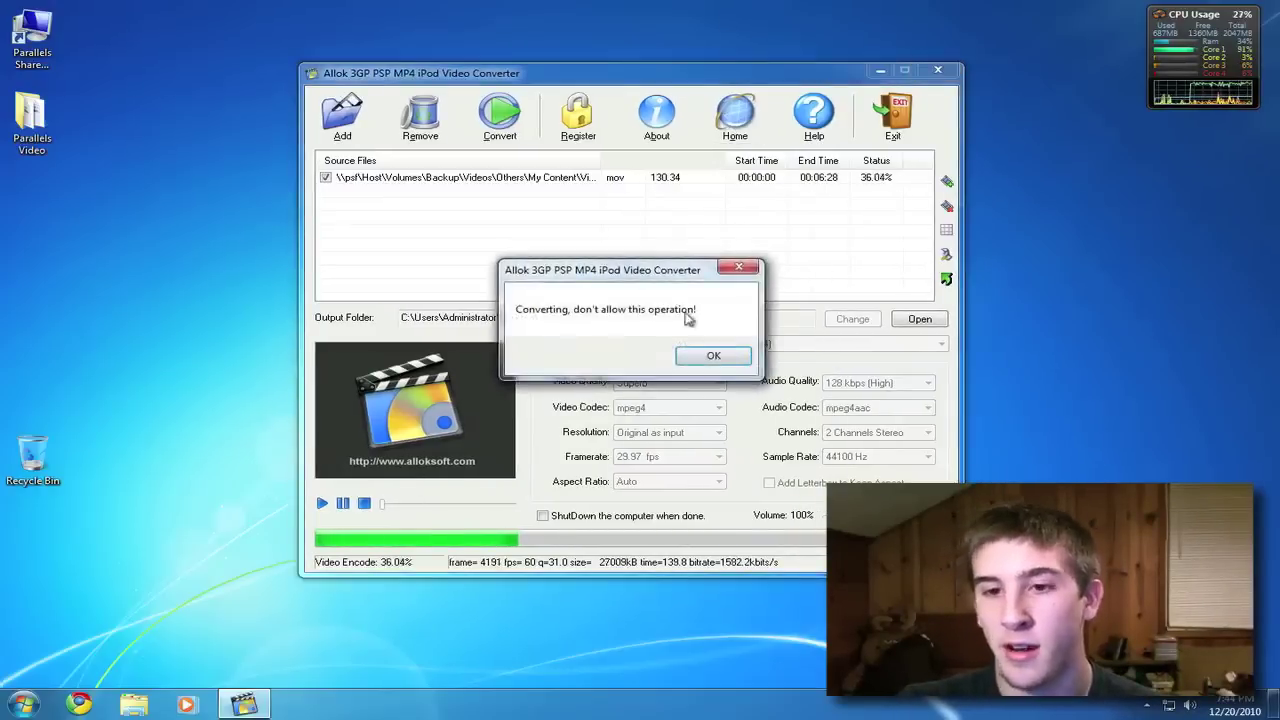
{"action": "left_click", "coordinate": [711, 352]}
{"action": "left_click", "coordinate": [503, 147]}
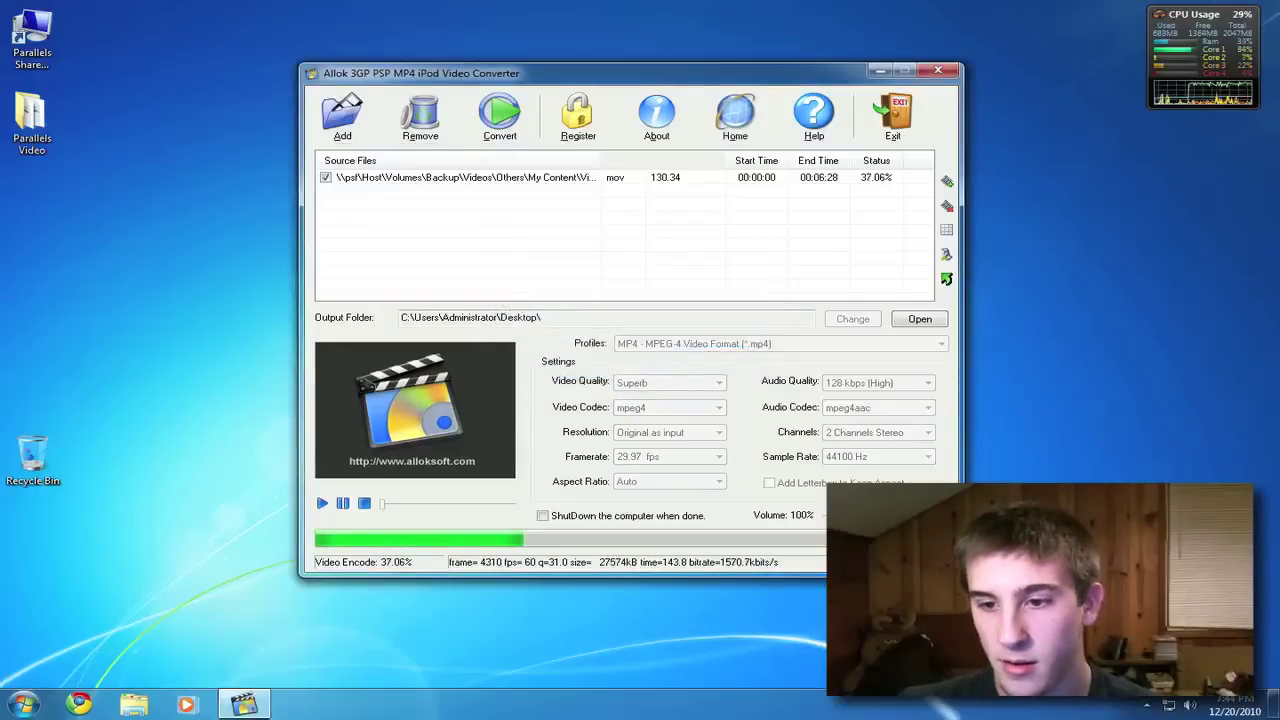
{"action": "left_click", "coordinate": [734, 357]}
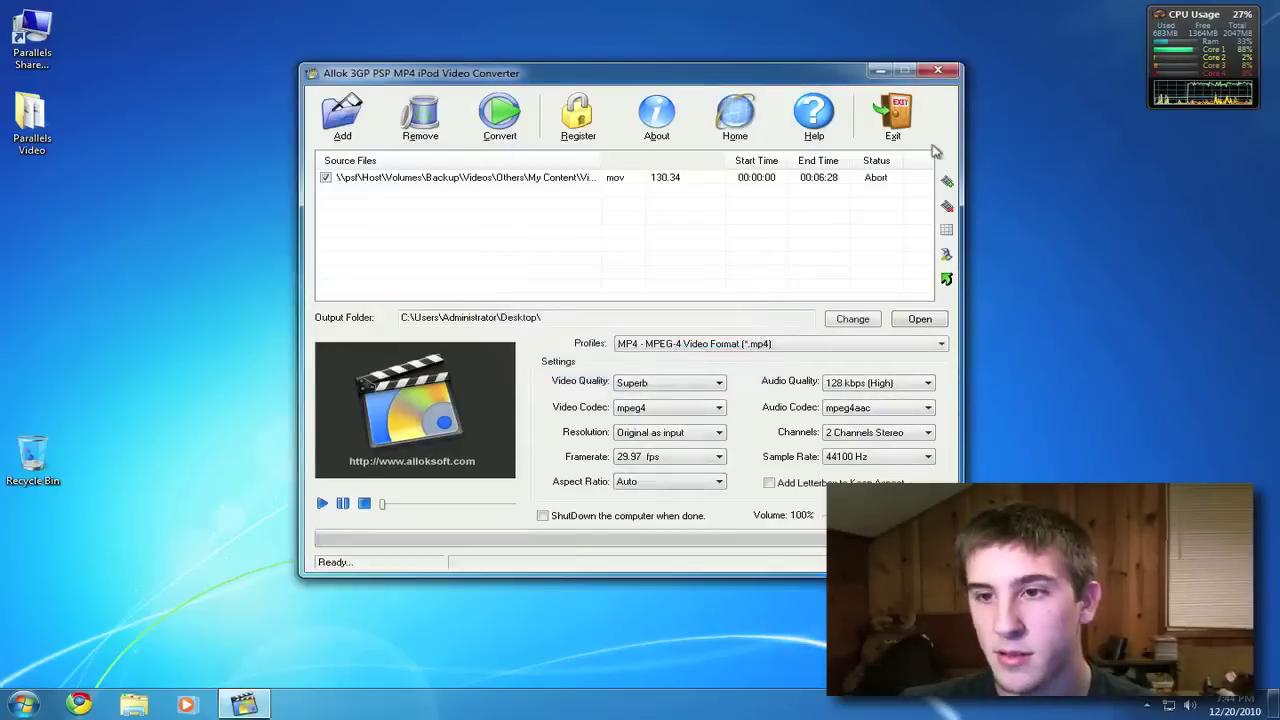
{"action": "left_click", "coordinate": [938, 71]}
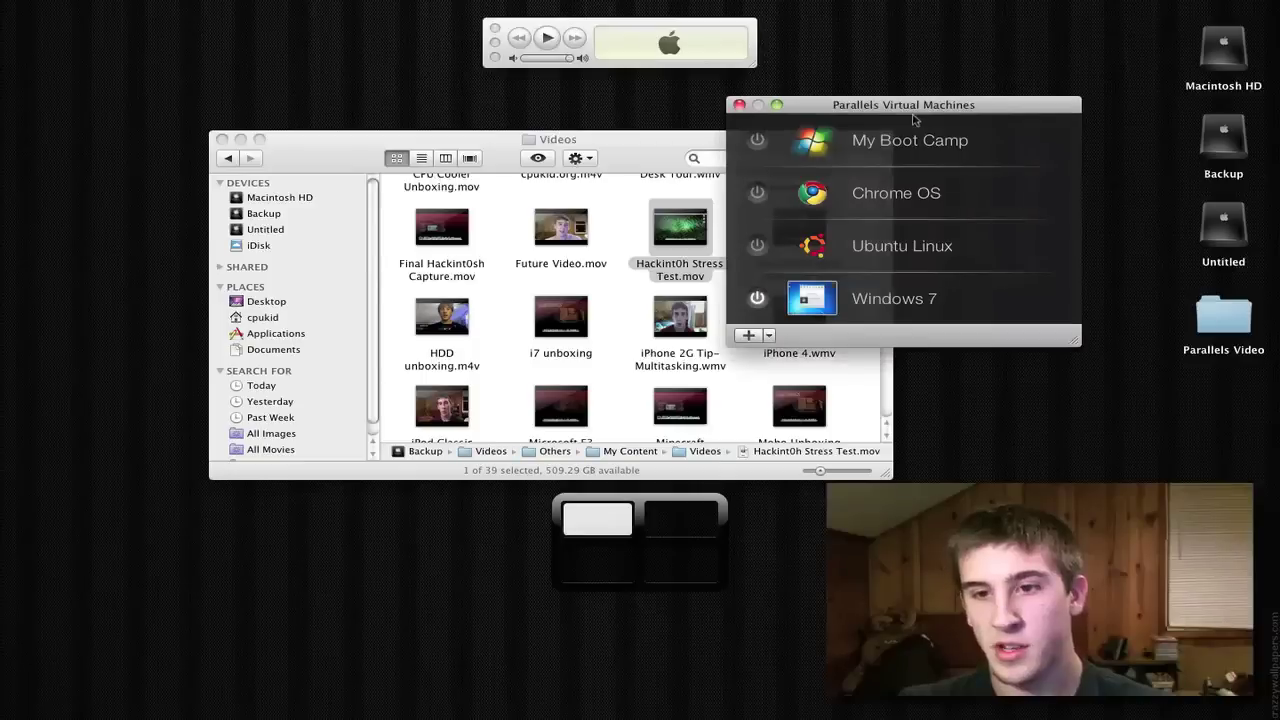
- Switch the Windows 7 VM into Coherence mode
{"action": "left_click_drag", "start_coordinate": [893, 103], "coordinate": [465, 125]}
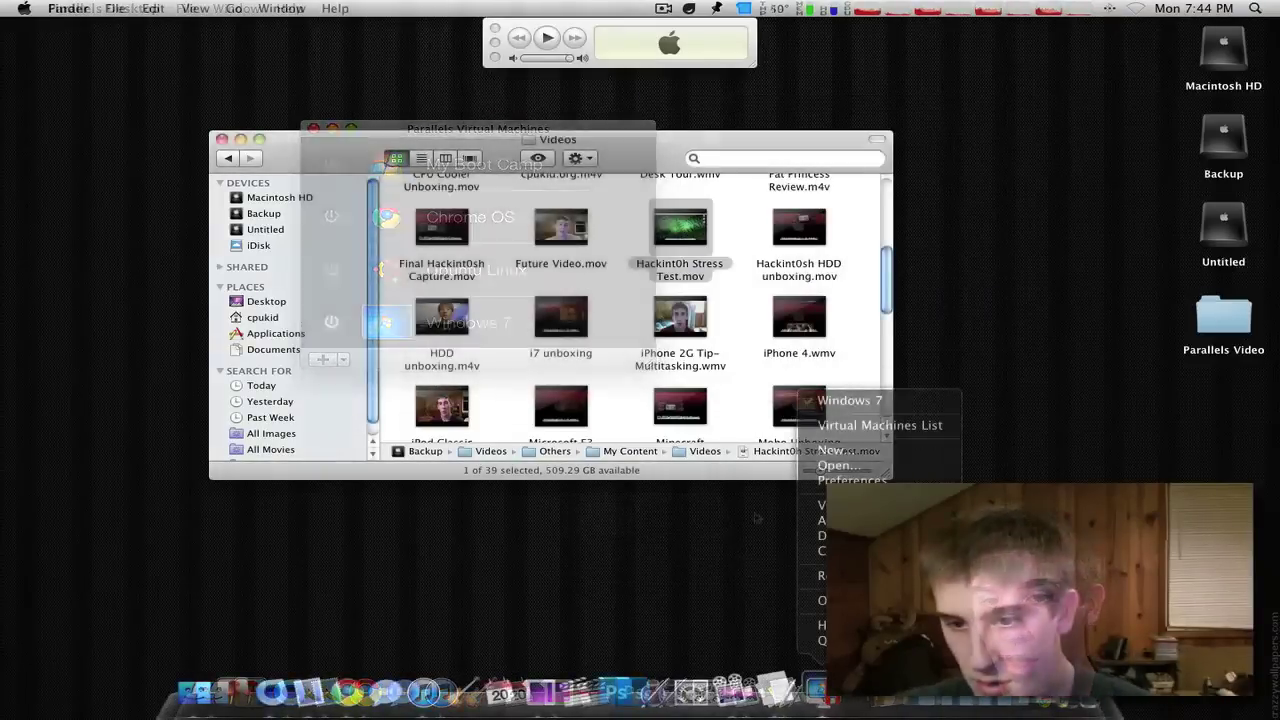
{"action": "mouse_move", "coordinate": [880, 505]}
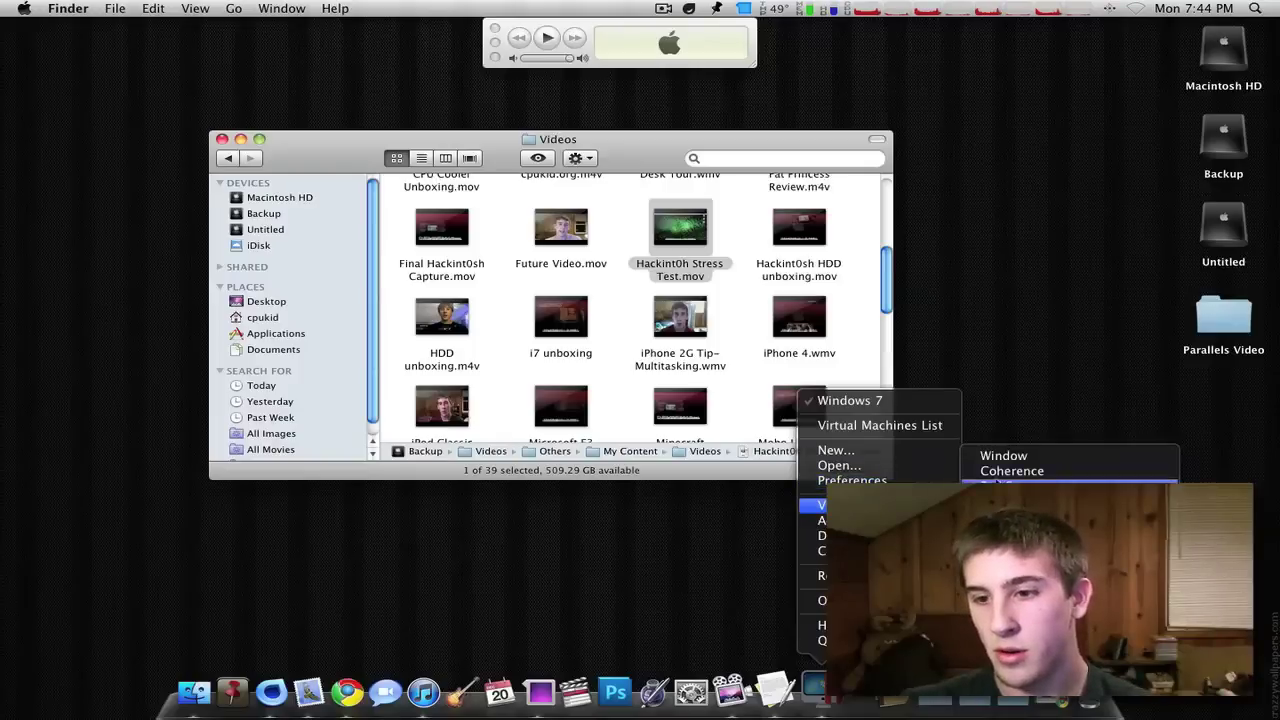
{"action": "left_click", "coordinate": [995, 473]}
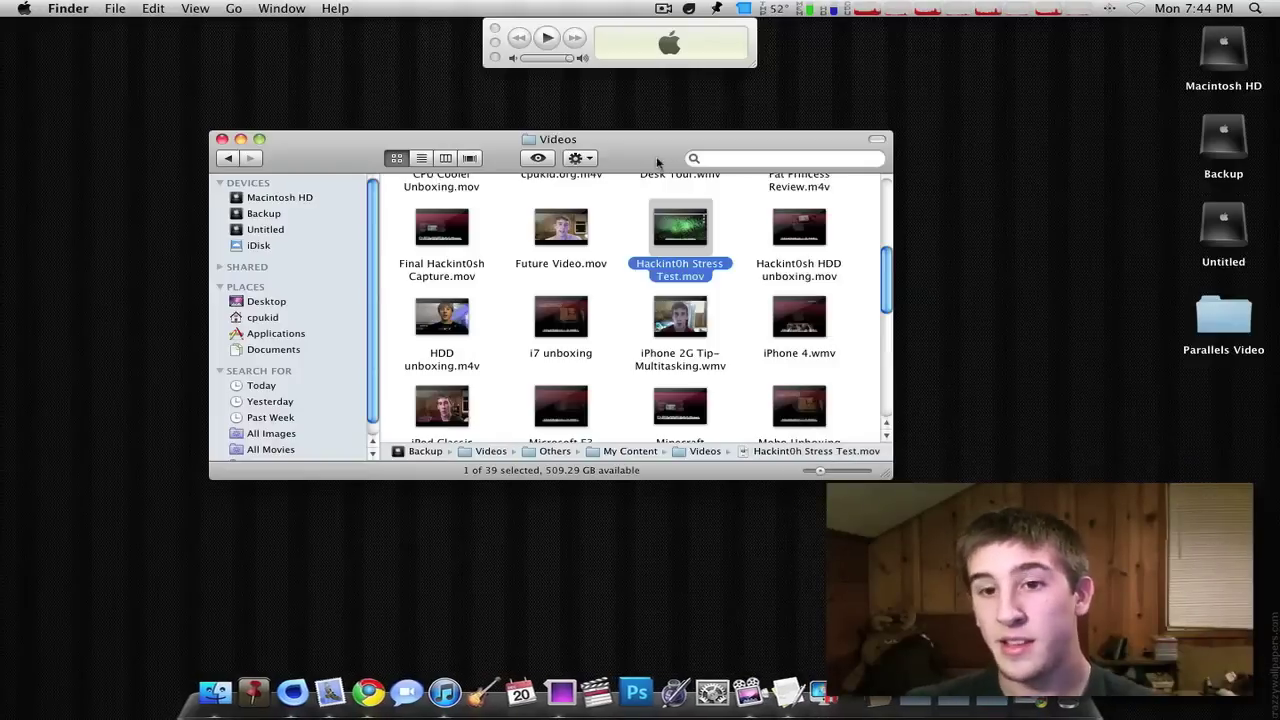
- Tidy the Finder window and cycle through desktop spaces 3, 2 and back to 1
{"action": "left_click_drag", "start_coordinate": [656, 156], "coordinate": [626, 180]}
{"action": "left_click", "coordinate": [716, 250]}
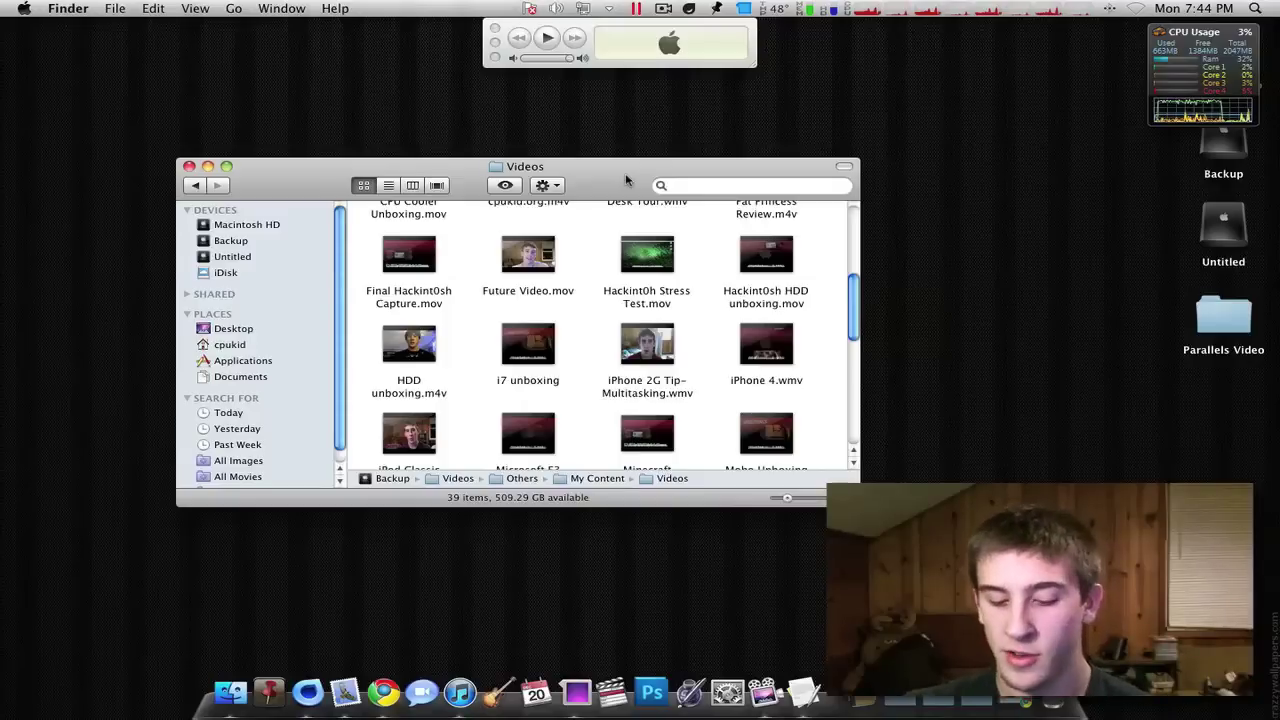
{"action": "key", "text": "ctrl+3"}
{"action": "key", "text": "ctrl+2"}
{"action": "key", "text": "ctrl+1"}
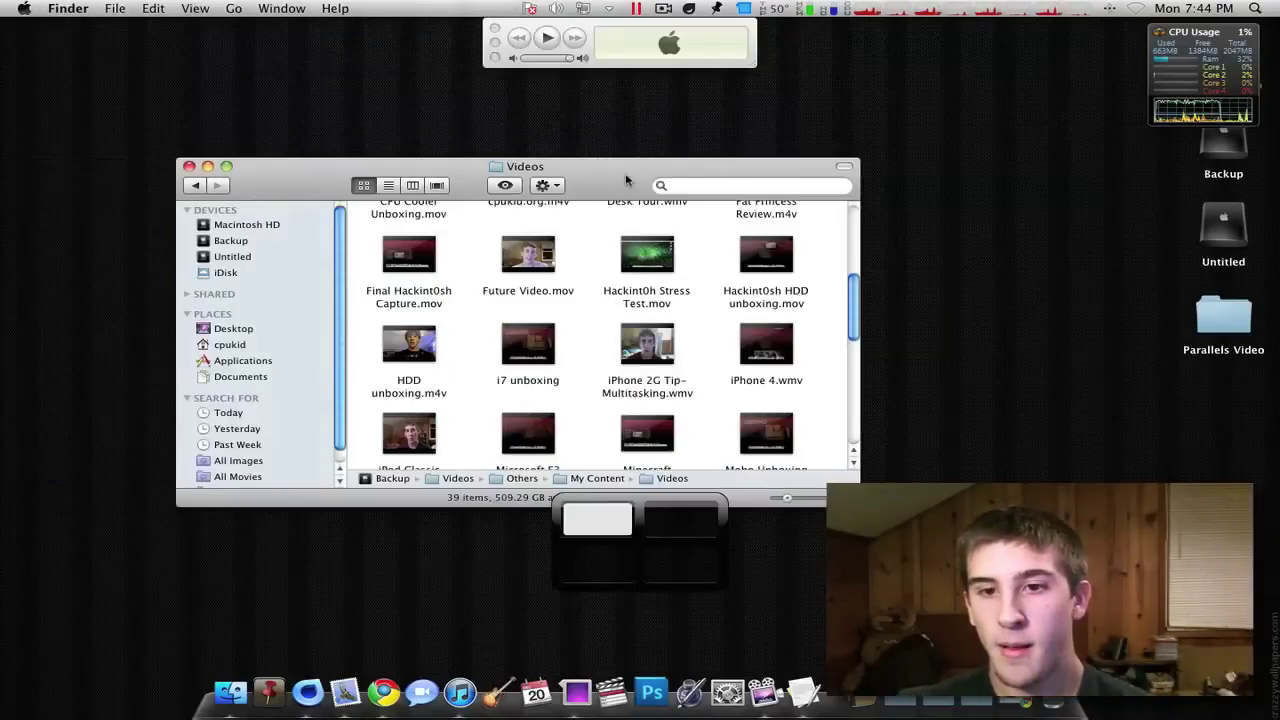
{"action": "left_click_drag", "start_coordinate": [626, 180], "coordinate": [507, 112]}
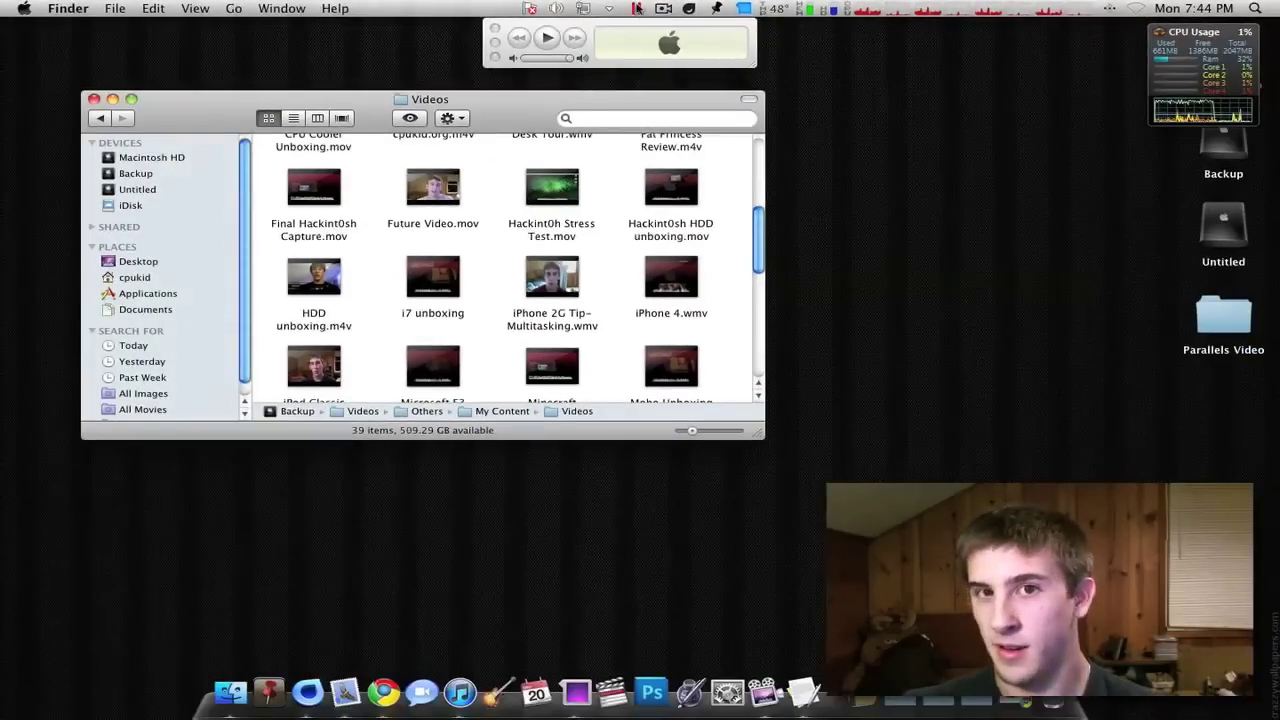
- Launch Allok Video Converter from the Windows Start menu and arrange it beside Finder
{"action": "left_click", "coordinate": [640, 8]}
{"action": "left_click", "coordinate": [690, 26]}
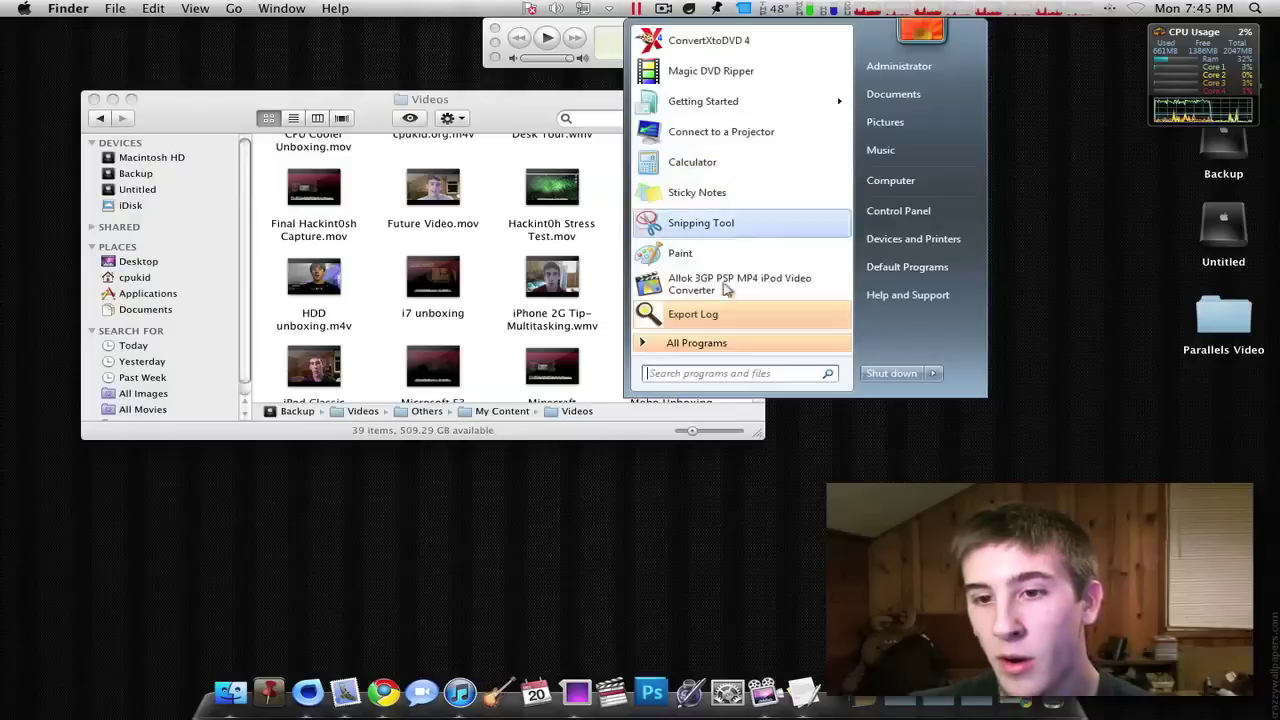
{"action": "left_click", "coordinate": [727, 260]}
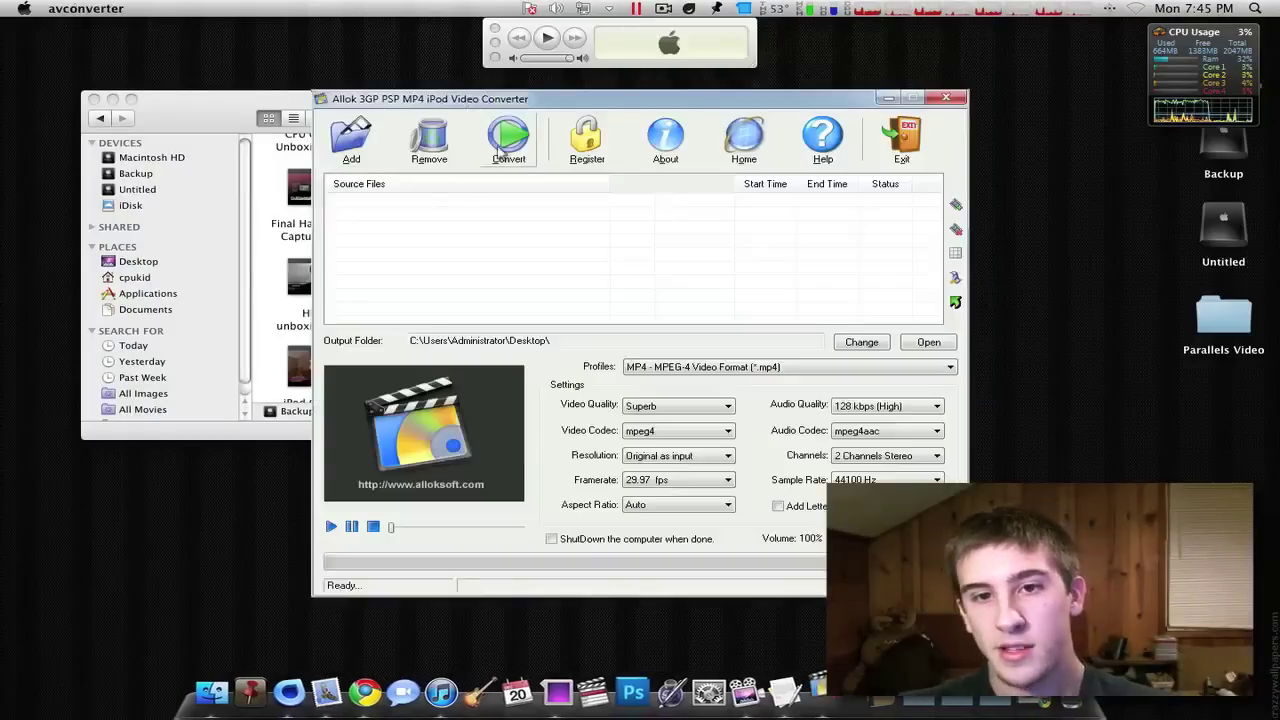
{"action": "left_click_drag", "start_coordinate": [491, 108], "coordinate": [788, 95]}
{"action": "left_click_drag", "start_coordinate": [250, 98], "coordinate": [218, 56]}
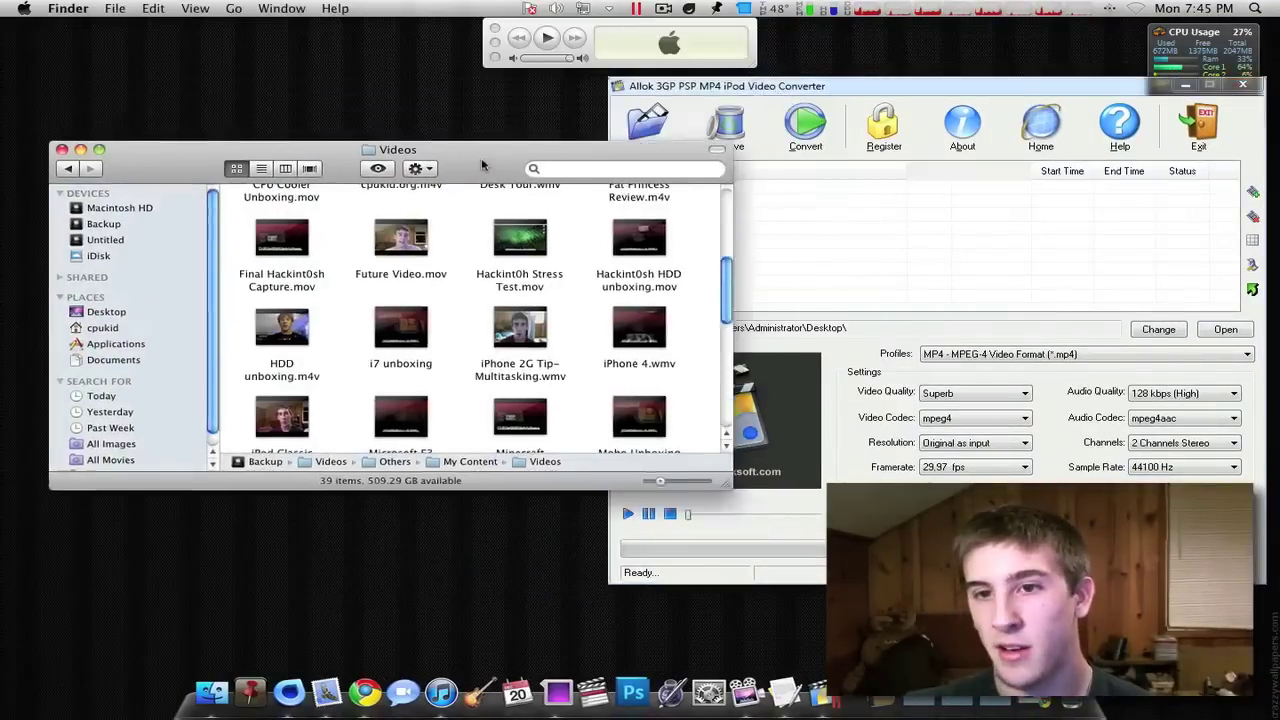
{"action": "left_click", "coordinate": [800, 85]}
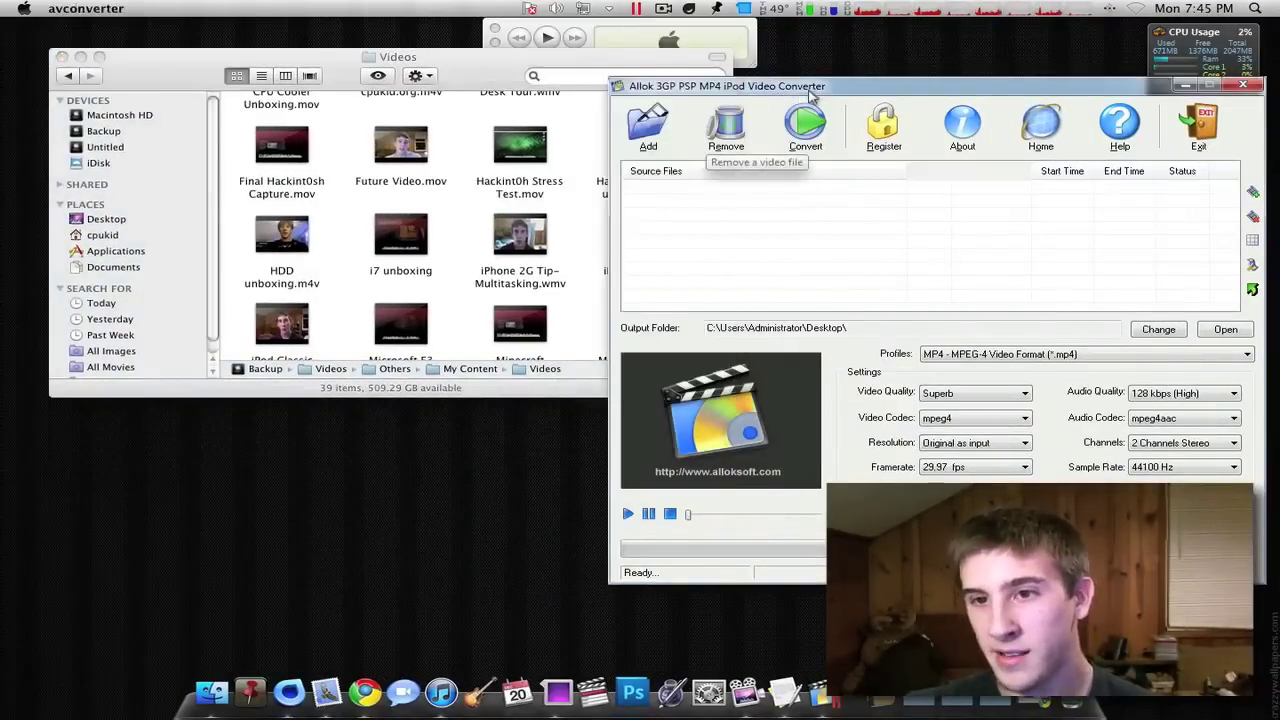
{"action": "left_click_drag", "start_coordinate": [812, 90], "coordinate": [716, 100]}
{"action": "left_click", "coordinate": [490, 75]}
{"action": "left_click_drag", "start_coordinate": [490, 75], "coordinate": [441, 56]}
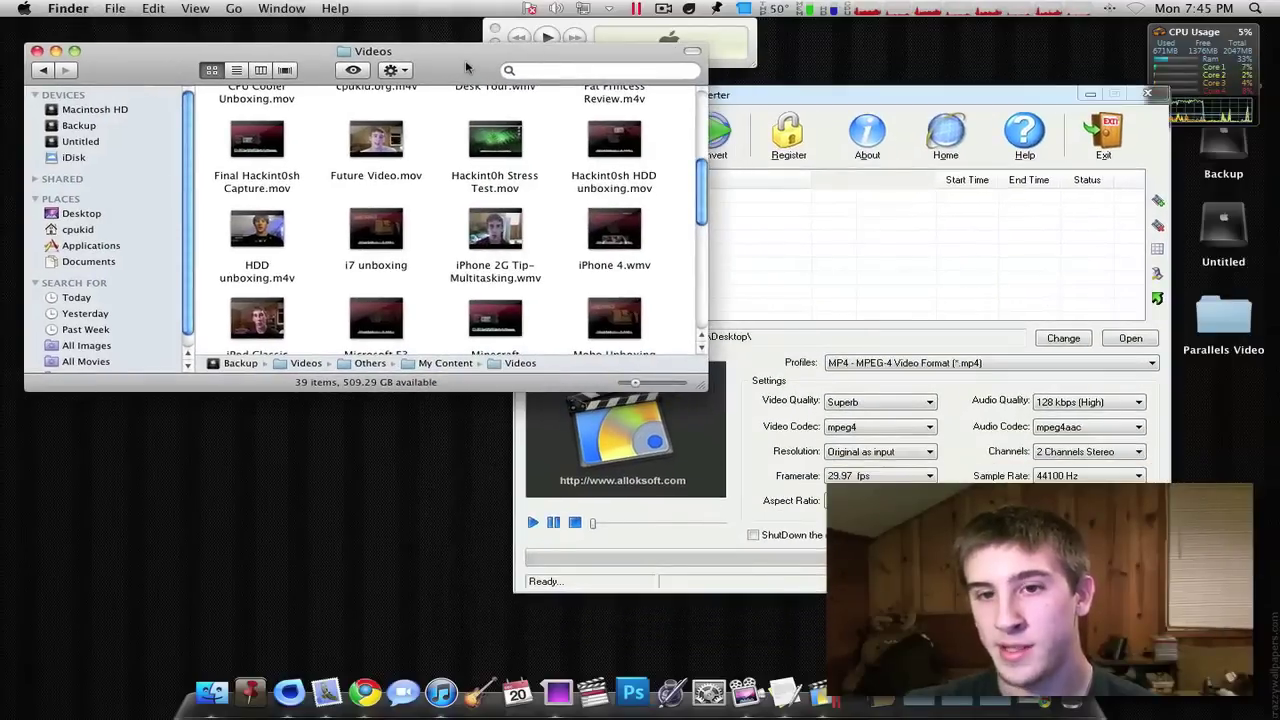
- Add Hackint0sh Stress Test.mov to the conversion list and start its MP4 encode
{"action": "left_click_drag", "start_coordinate": [472, 125], "coordinate": [816, 235]}
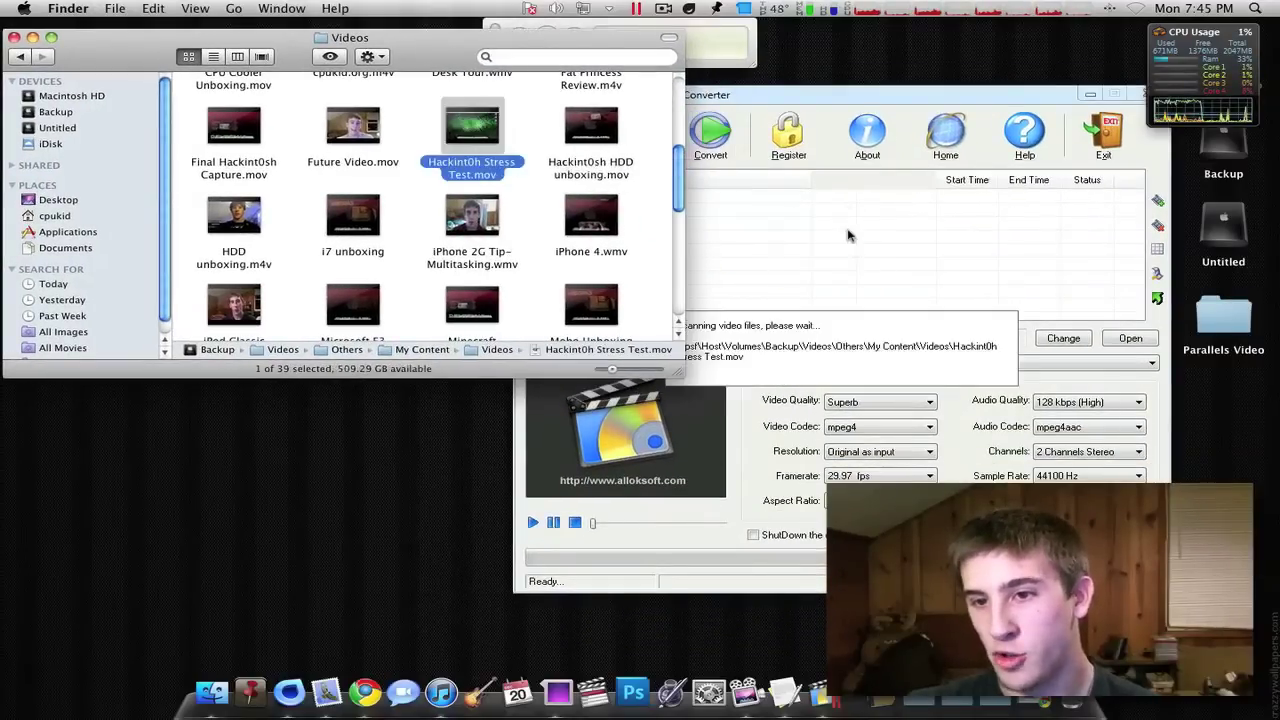
{"action": "left_click", "coordinate": [836, 92]}
{"action": "left_click_drag", "start_coordinate": [840, 98], "coordinate": [618, 118]}
{"action": "left_click", "coordinate": [477, 148]}
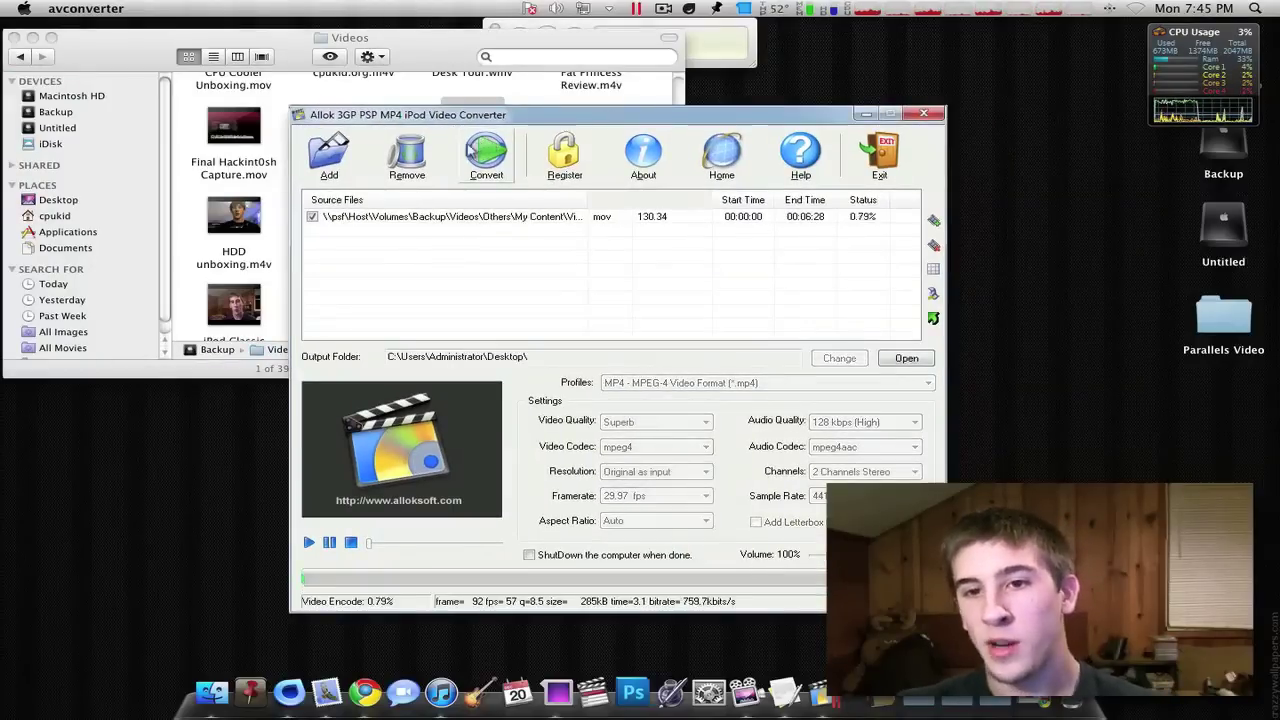
{"action": "left_click_drag", "start_coordinate": [542, 116], "coordinate": [604, 106]}
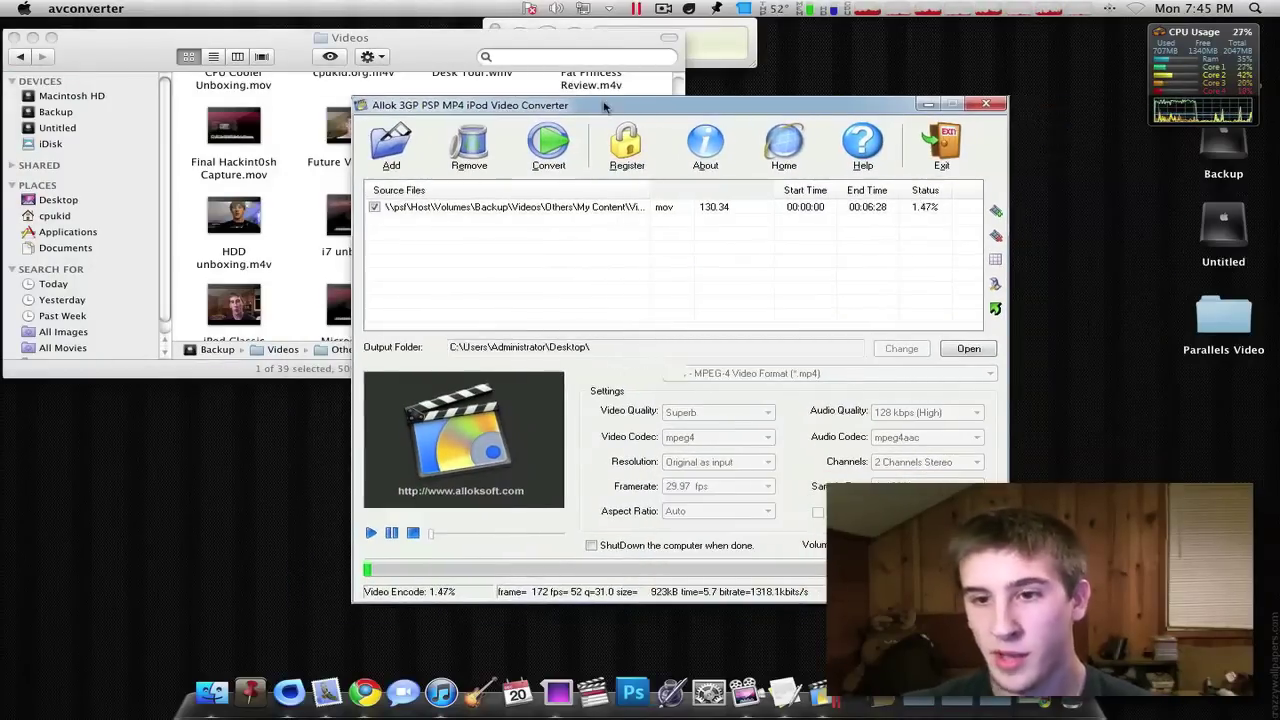
{"action": "key", "text": "F9"}
{"action": "key", "text": "F9"}
{"action": "key", "text": "F11"}
{"action": "key", "text": "F11"}
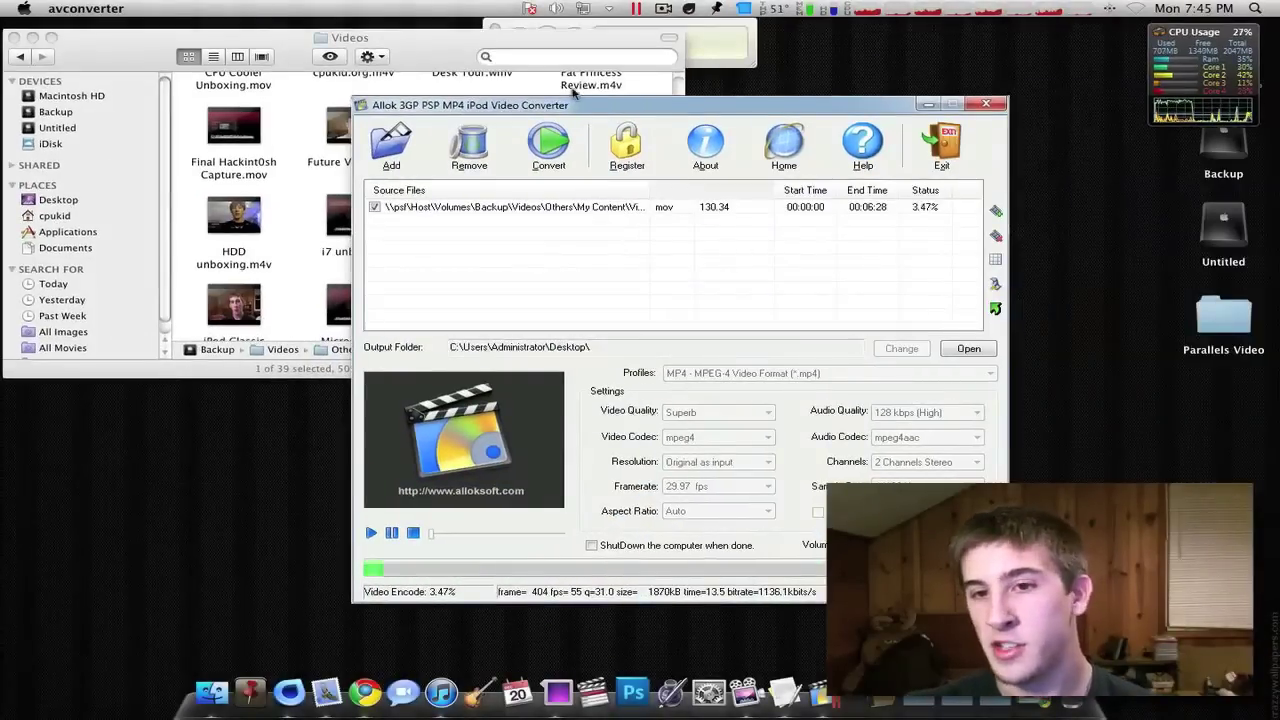
{"action": "left_click_drag", "start_coordinate": [583, 107], "coordinate": [659, 104]}
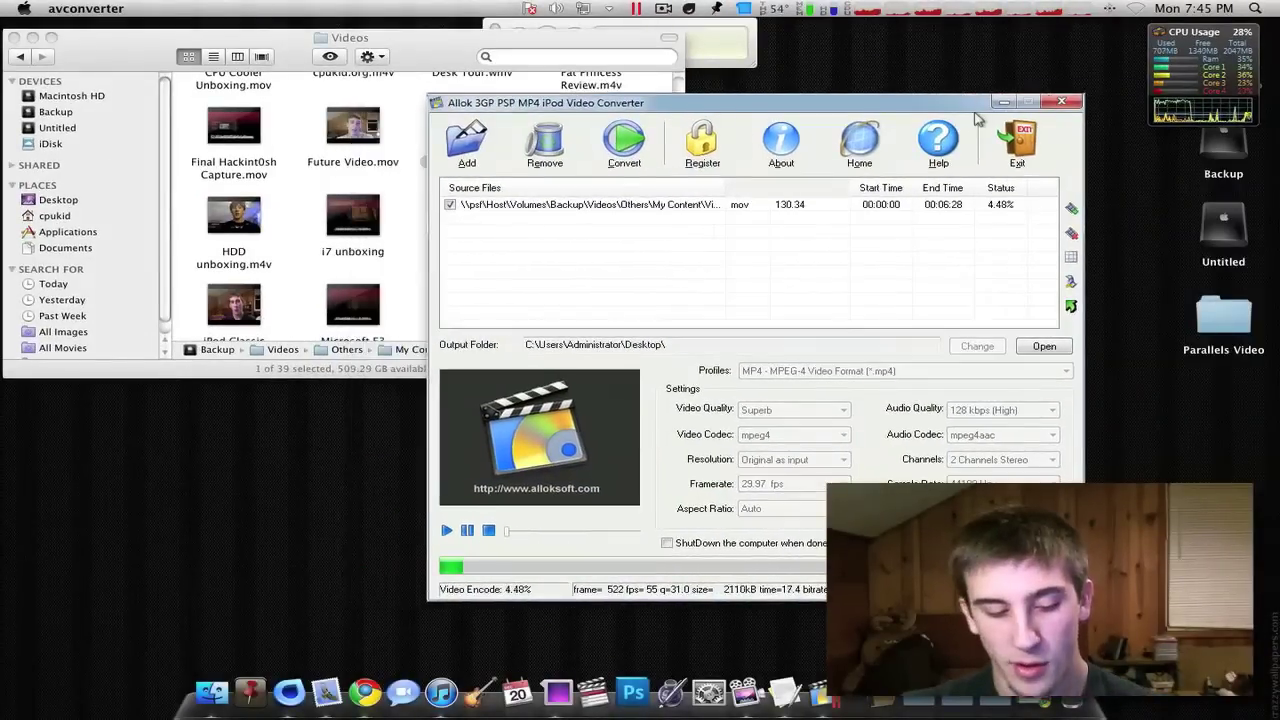
- Abort the running conversion and close the Allok video converter
{"action": "left_click", "coordinate": [1061, 102]}
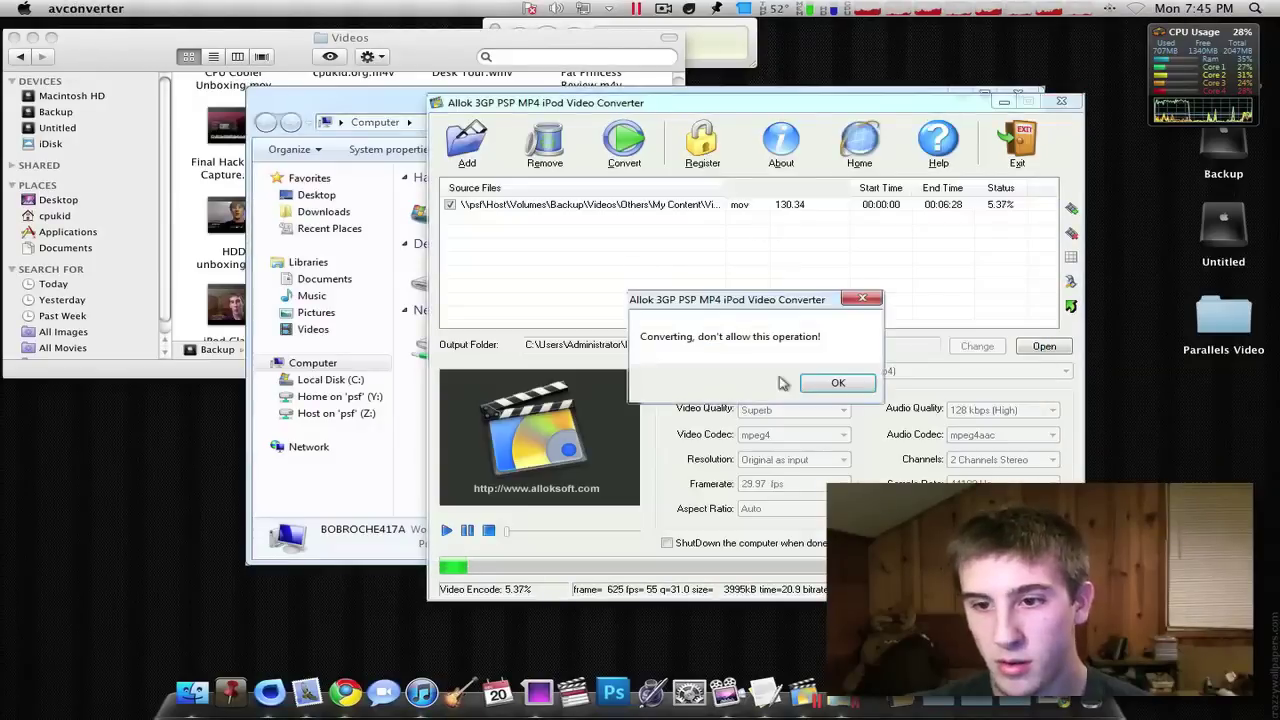
{"action": "left_click", "coordinate": [815, 385]}
{"action": "left_click", "coordinate": [1017, 145]}
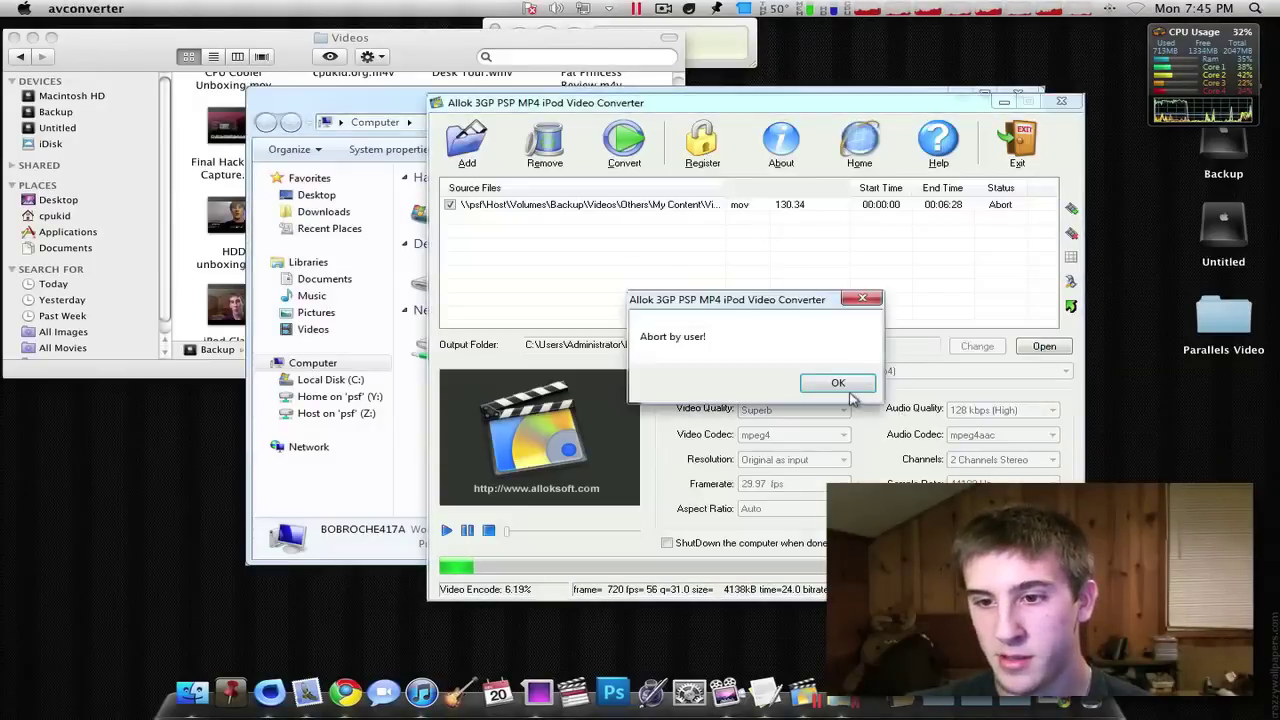
{"action": "key", "text": "Return"}
{"action": "left_click", "coordinate": [1050, 108]}
- Launch Internet Explorer by searching 'internet' from the Start menu, then close it
{"action": "left_click_drag", "start_coordinate": [405, 104], "coordinate": [377, 70]}
{"action": "left_click", "coordinate": [937, 47]}
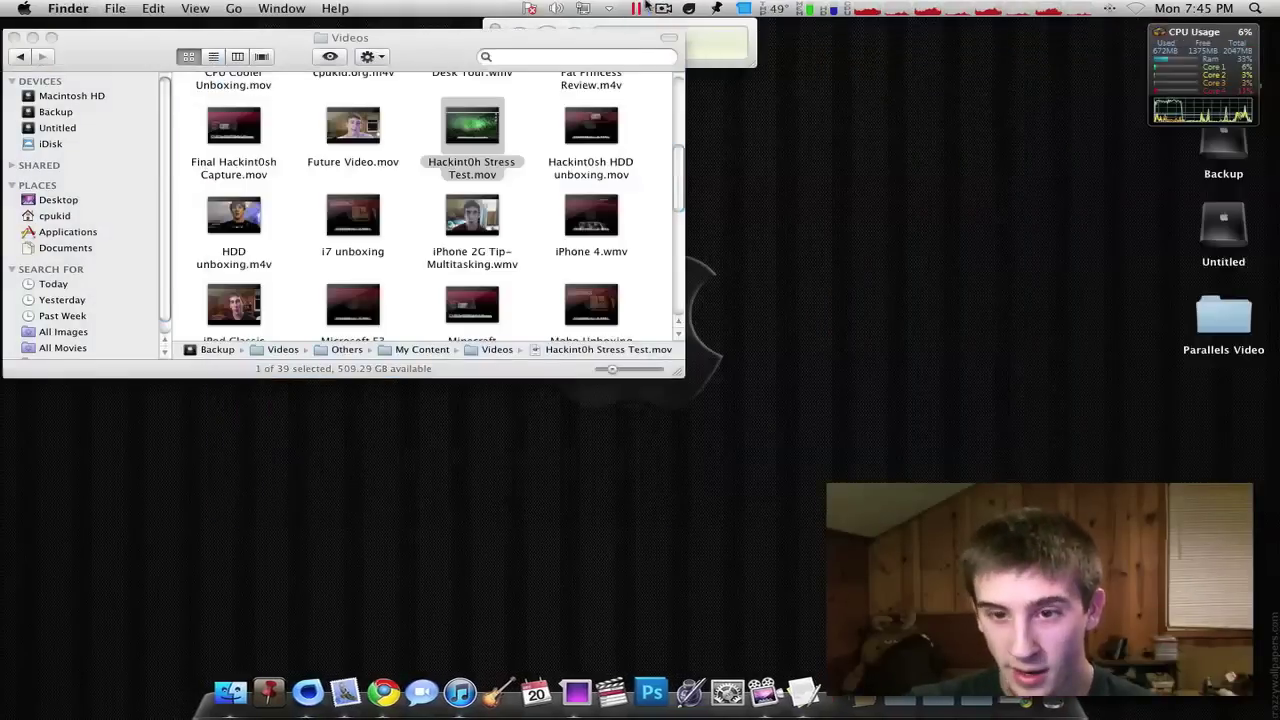
{"action": "left_click", "coordinate": [640, 8]}
{"action": "type", "text": "internet"}
{"action": "key", "text": "Return"}
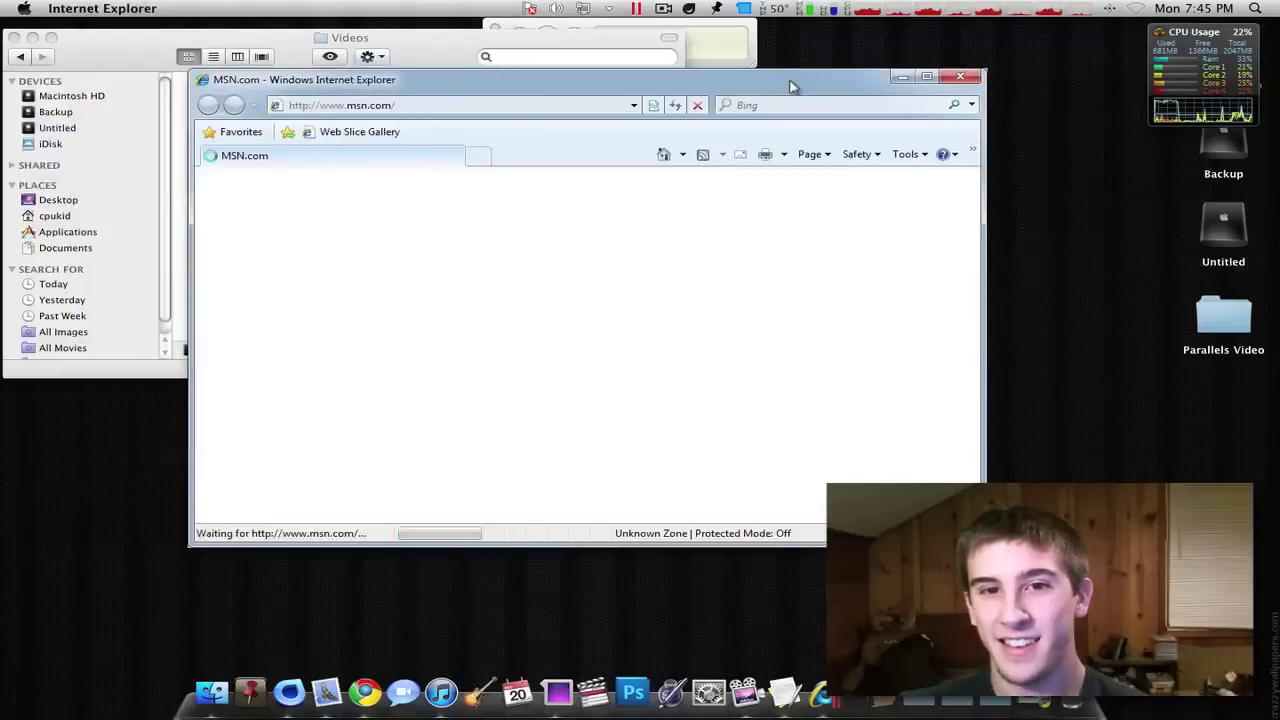
{"action": "left_click", "coordinate": [960, 77]}
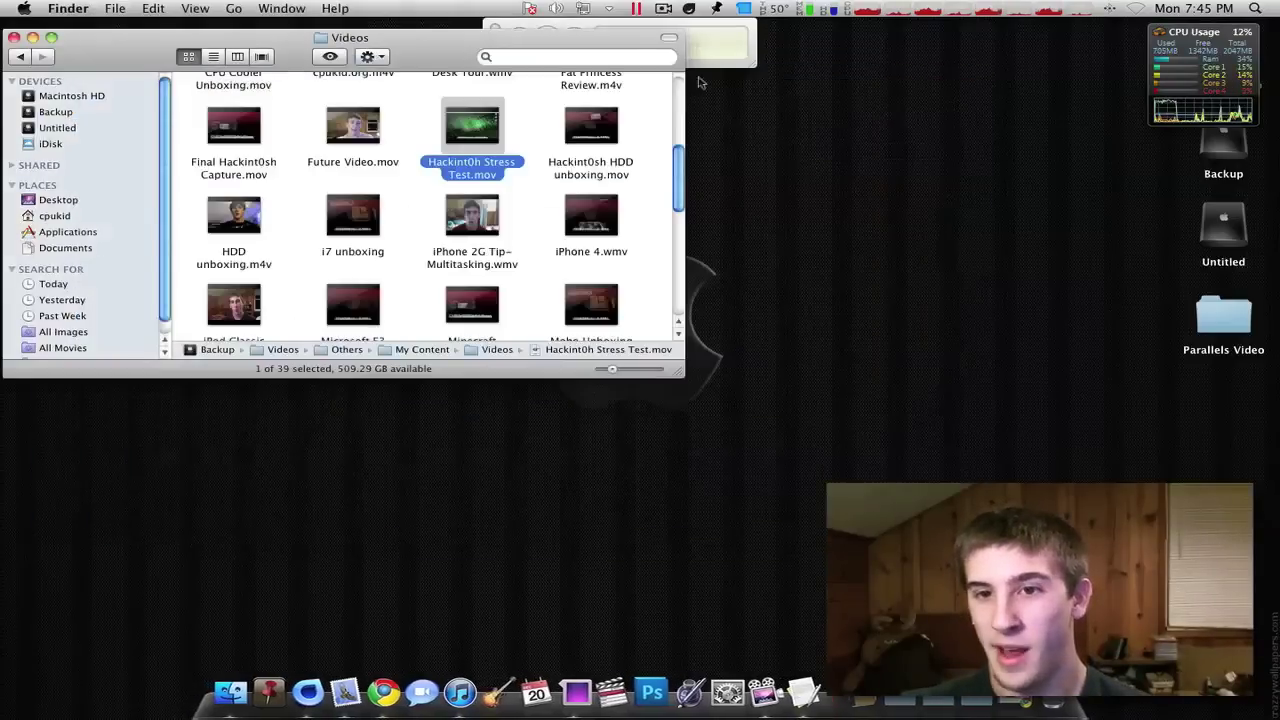
- Tidy Finder's Videos window and choose to leave Coherence from the Parallels menu
{"action": "left_click_drag", "start_coordinate": [433, 42], "coordinate": [723, 172]}
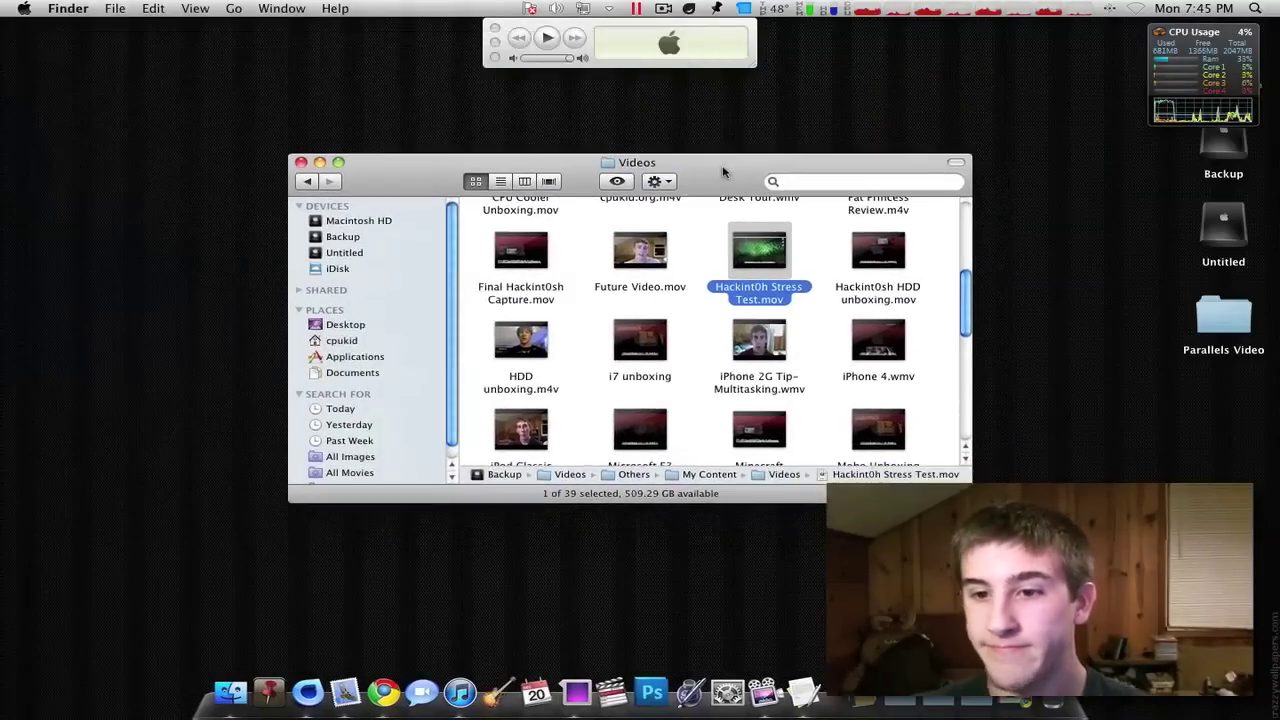
{"action": "left_click", "coordinate": [810, 258]}
{"action": "scroll", "coordinate": [809, 252], "scroll_direction": "up", "scroll_amount": 3}
{"action": "scroll", "coordinate": [809, 252], "scroll_direction": "down", "scroll_amount": 3}
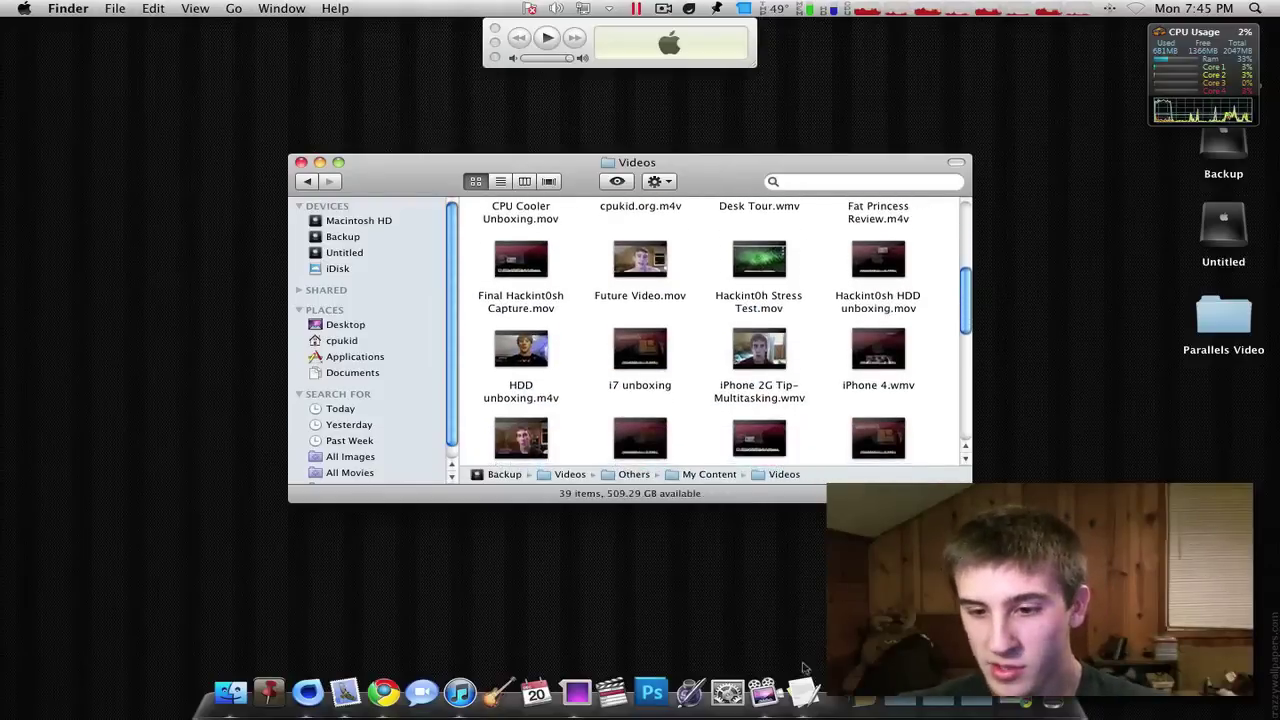
{"action": "left_click", "coordinate": [634, 8]}
{"action": "left_click", "coordinate": [658, 60]}
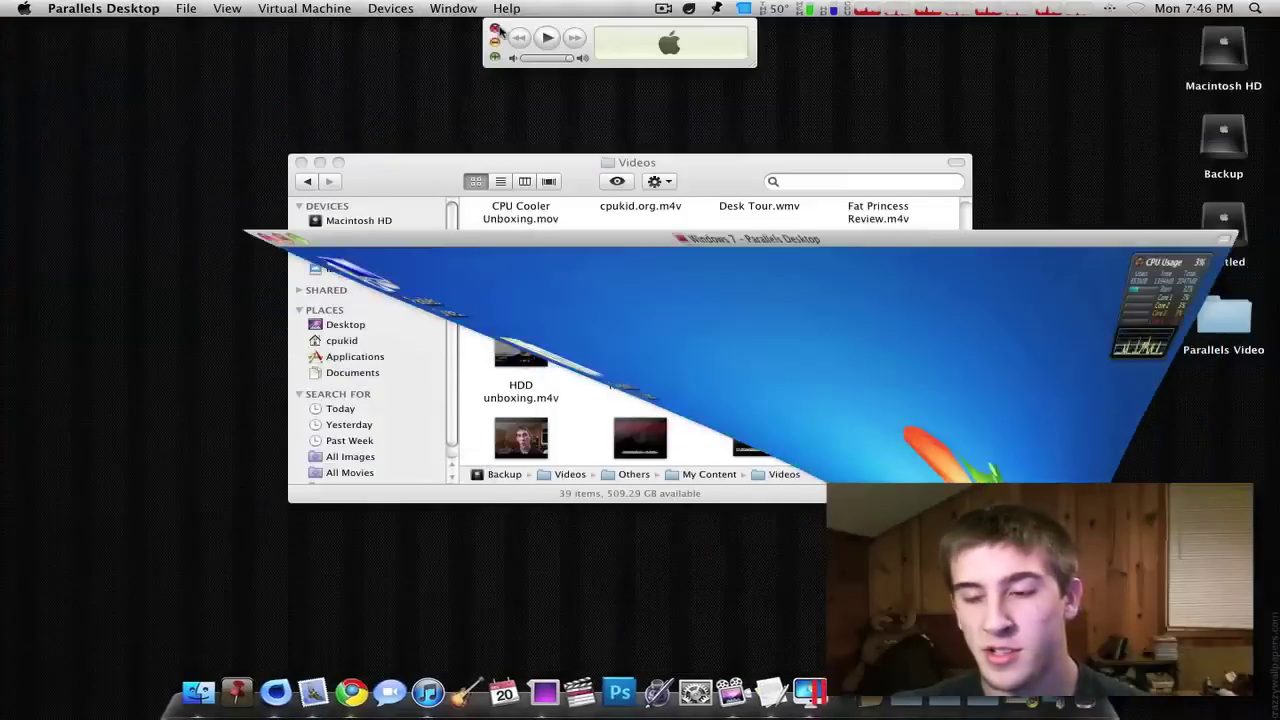
{"action": "left_click_drag", "start_coordinate": [732, 188], "coordinate": [741, 141]}
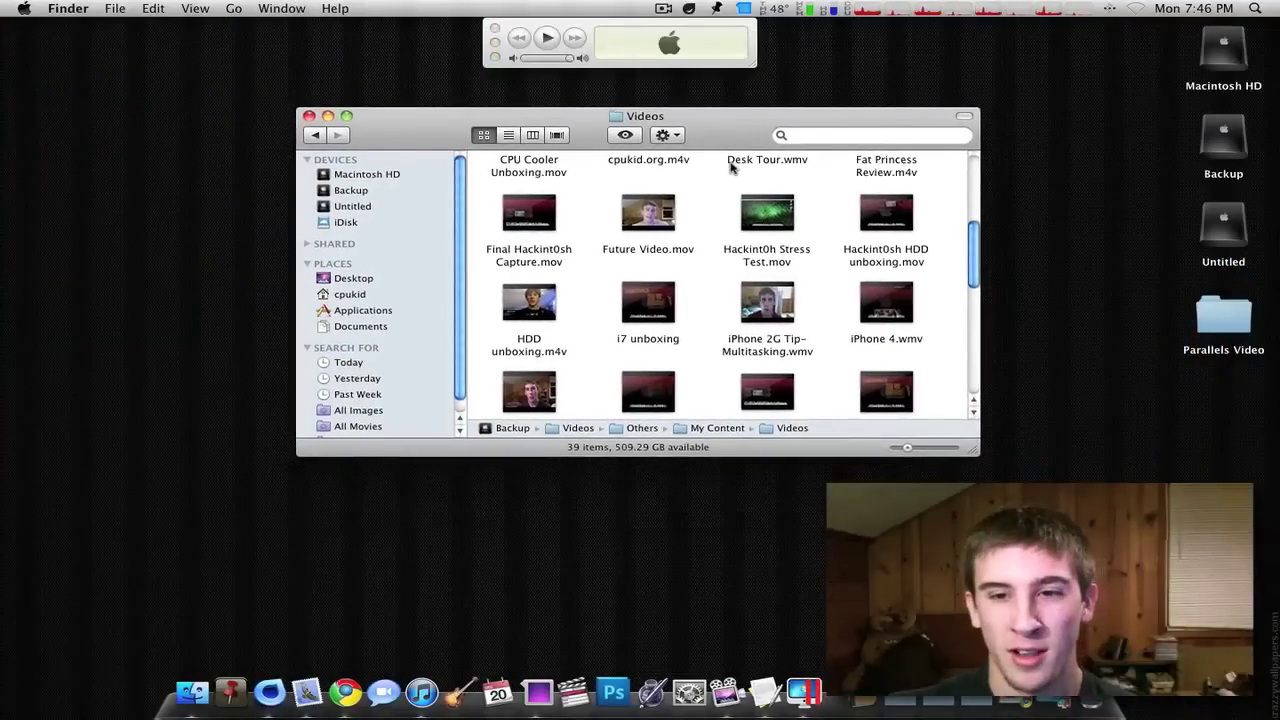
{"action": "scroll", "coordinate": [704, 208], "scroll_direction": "up", "scroll_amount": 5}
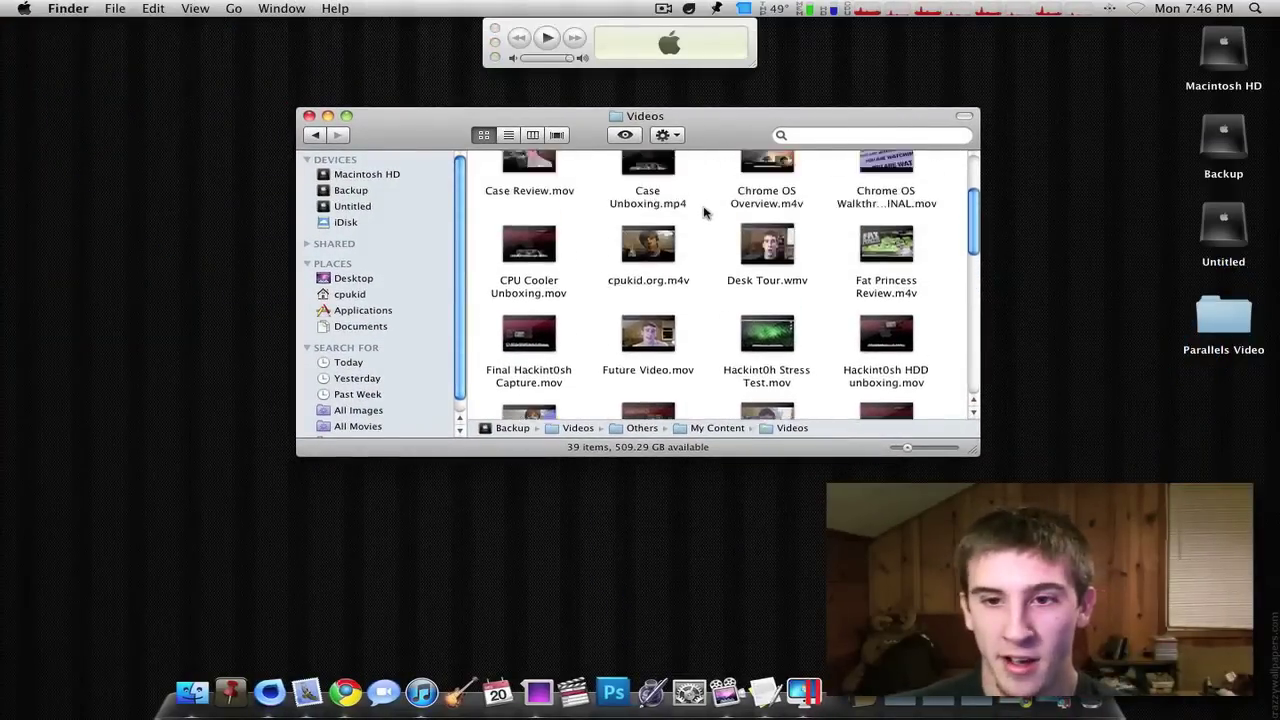
{"action": "left_click_drag", "start_coordinate": [703, 152], "coordinate": [695, 181]}
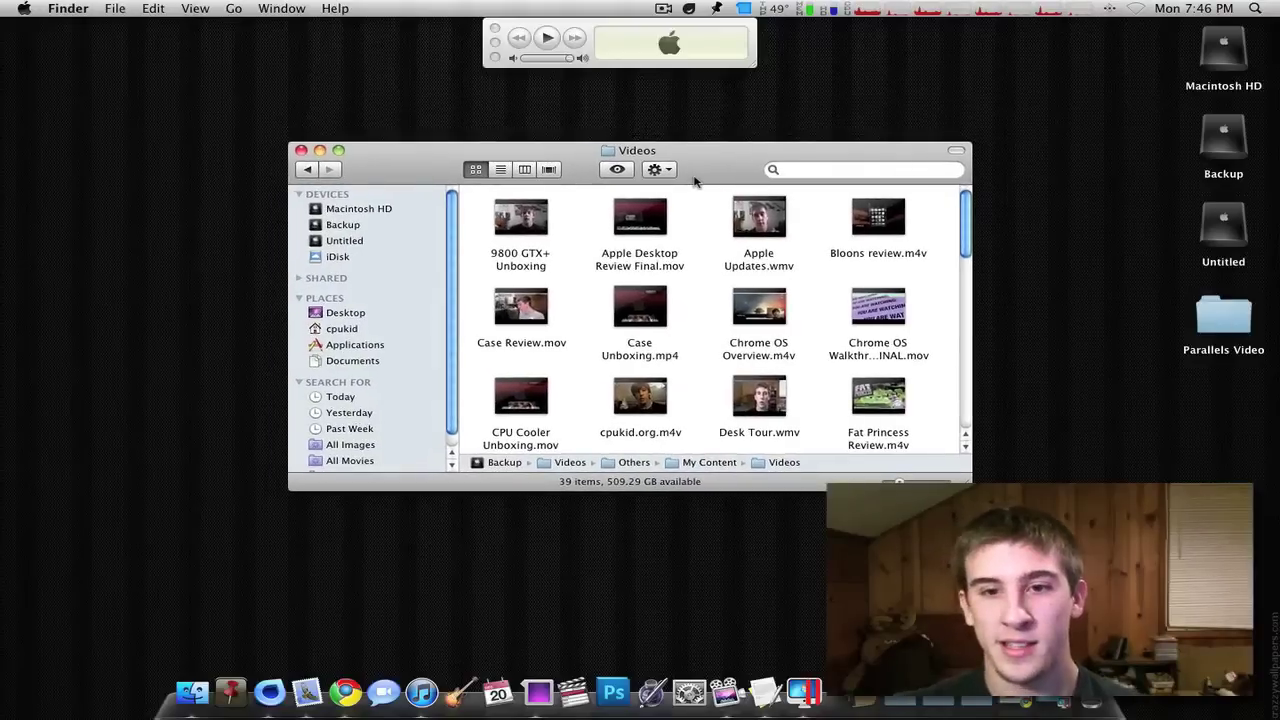
{"action": "left_click", "coordinate": [1040, 695]}
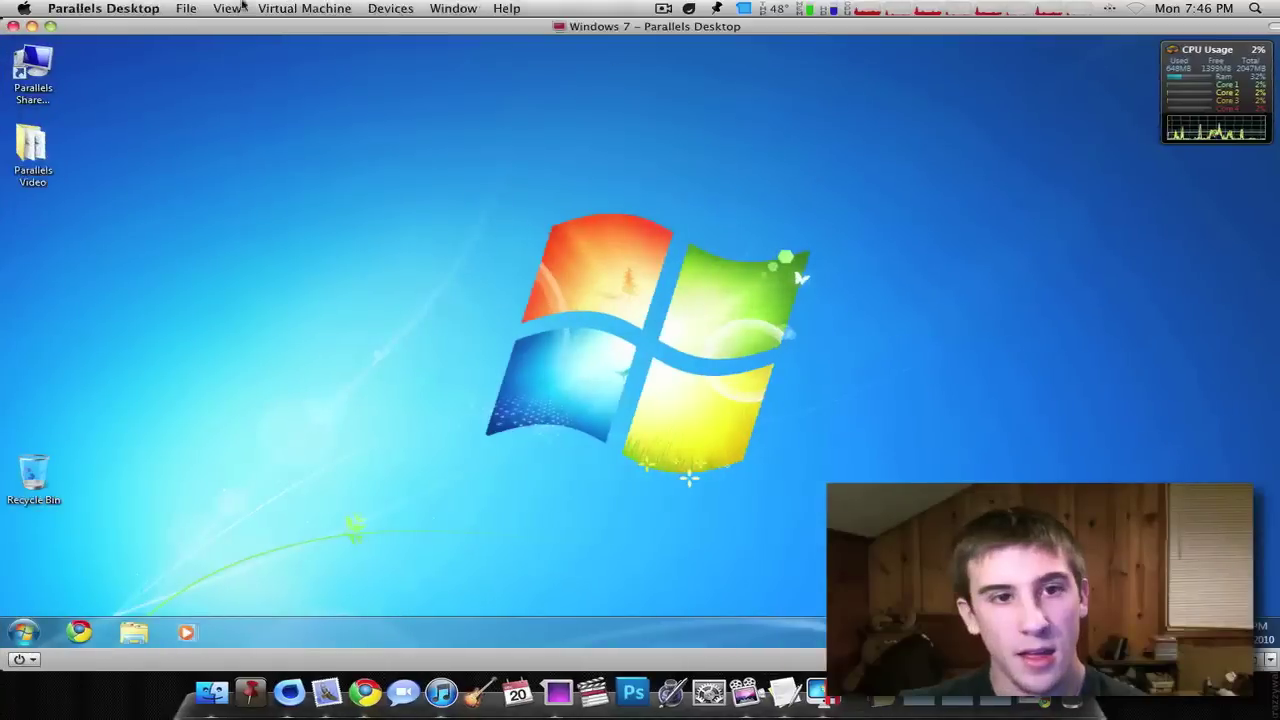
- Shut down Windows 7 from its Start menu and close the stopped VM window
{"action": "left_click", "coordinate": [103, 8]}
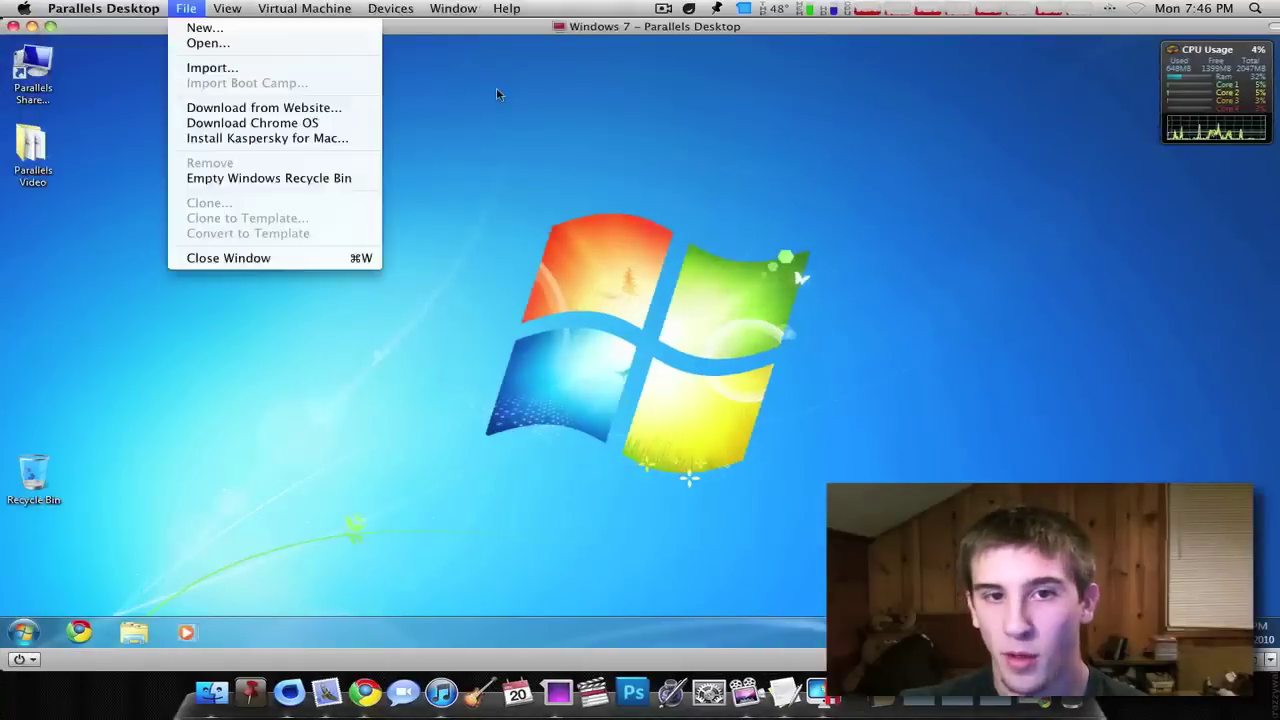
{"action": "left_click", "coordinate": [497, 94]}
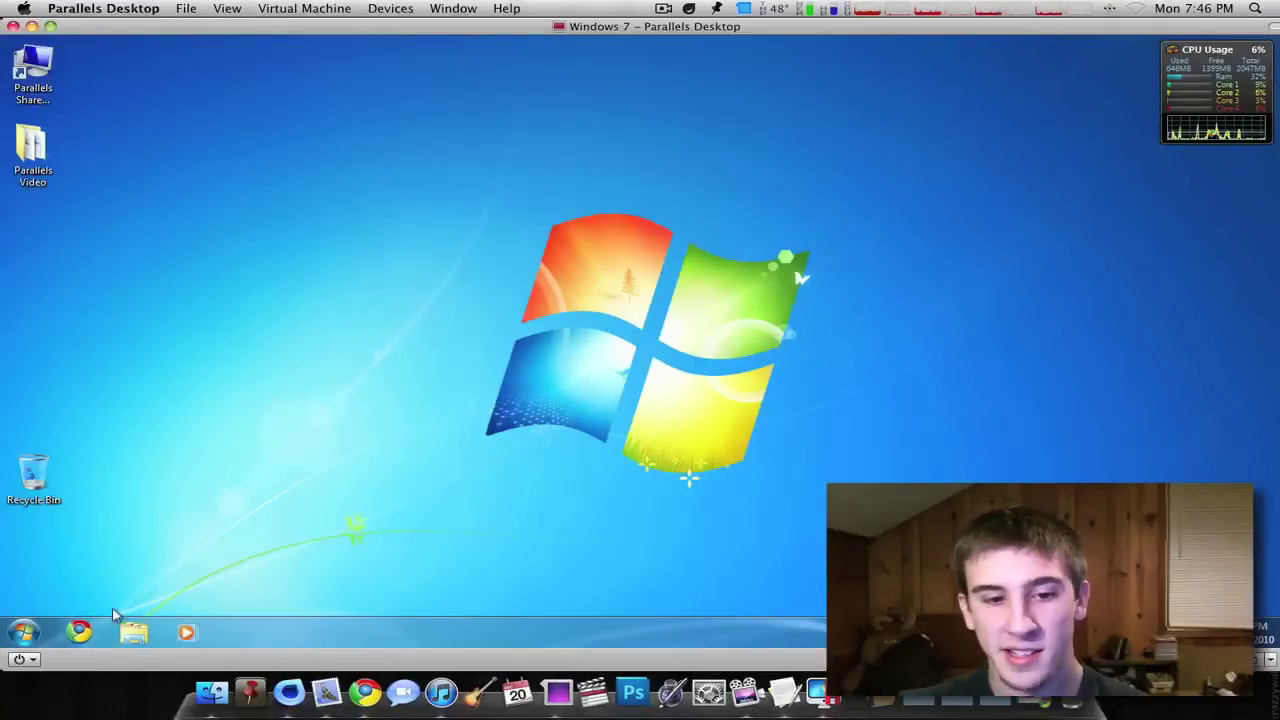
{"action": "left_click", "coordinate": [28, 631]}
{"action": "left_click", "coordinate": [270, 591]}
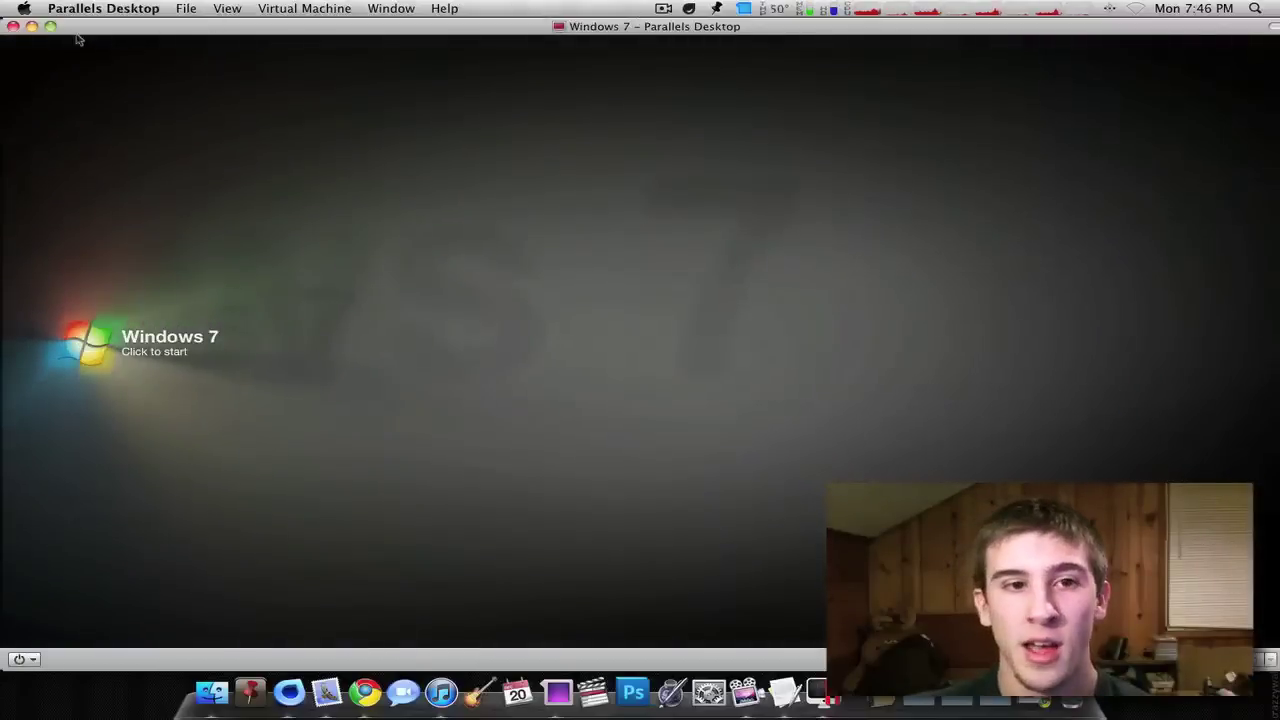
{"action": "left_click", "coordinate": [13, 27]}
- Bring up the Parallels virtual machine list and minimize Finder's Videos window
{"action": "left_click_drag", "start_coordinate": [700, 143], "coordinate": [548, 180]}
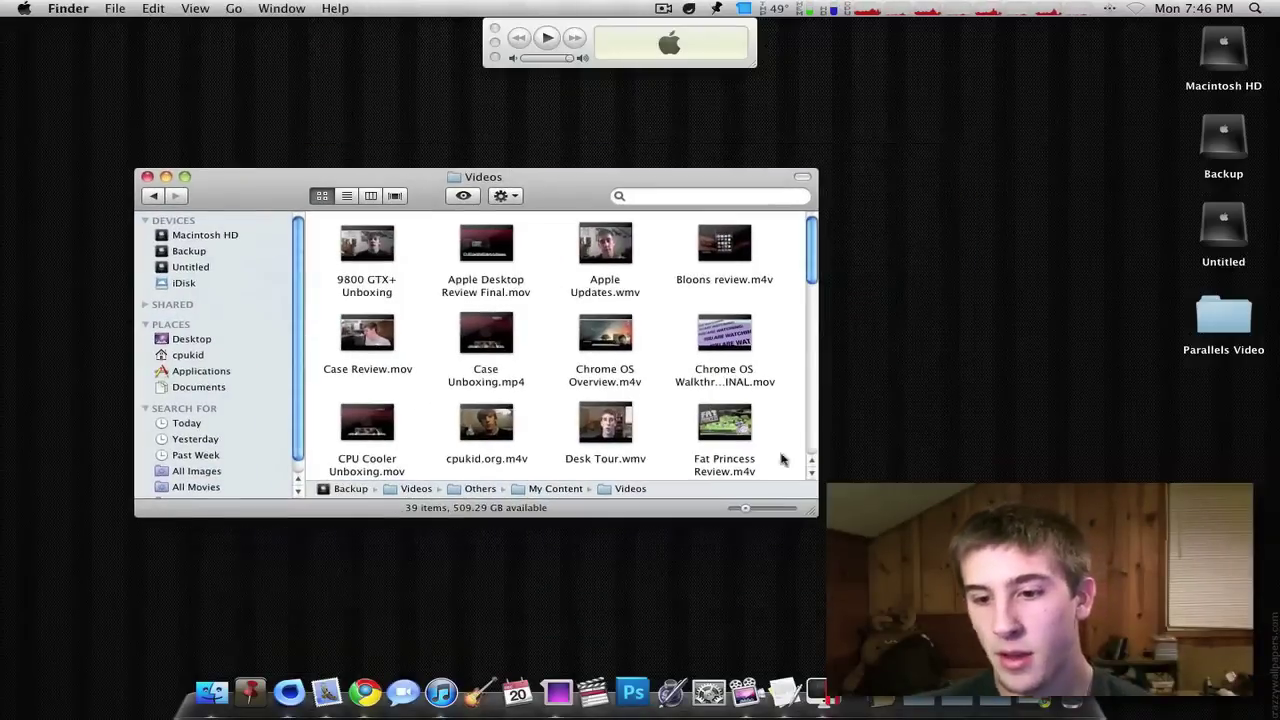
{"action": "left_click", "coordinate": [838, 703]}
{"action": "left_click_drag", "start_coordinate": [585, 131], "coordinate": [494, 143]}
{"action": "left_click", "coordinate": [573, 183]}
{"action": "key", "text": "super+m"}
- Start the Chrome OS virtual machine and make its window fill its desktop space
{"action": "left_click", "coordinate": [396, 228]}
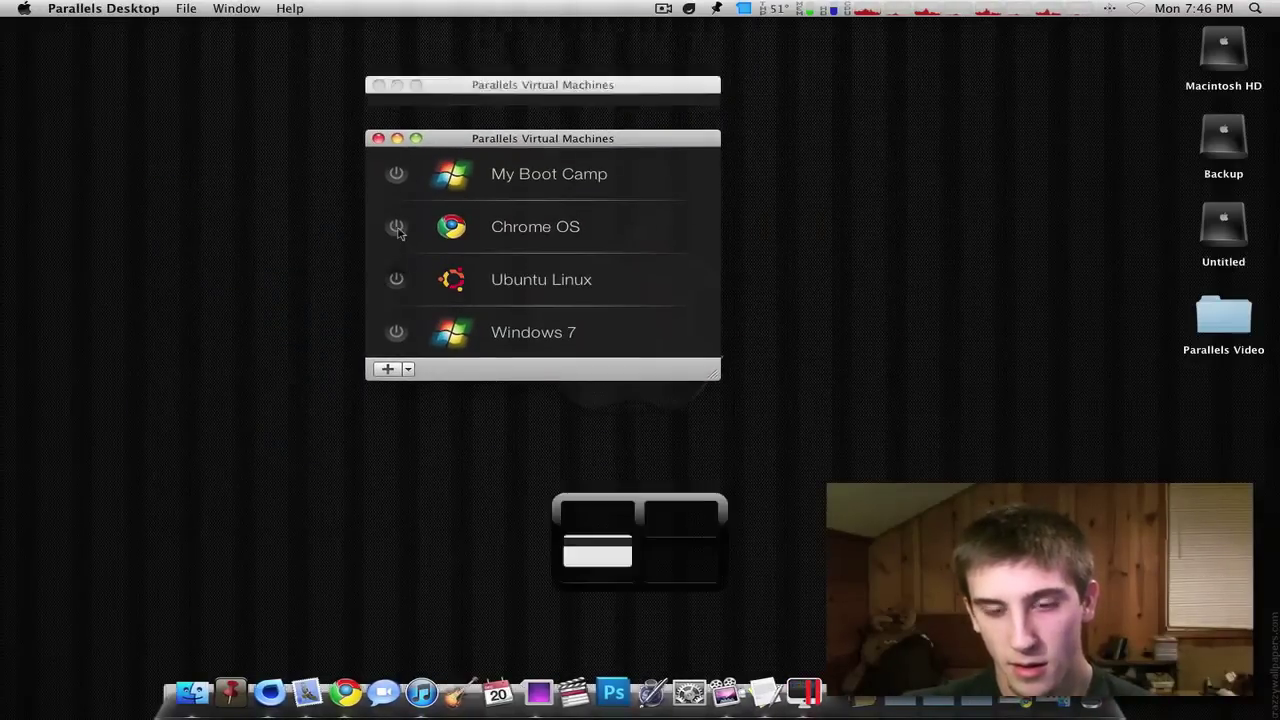
{"action": "key", "text": "F8"}
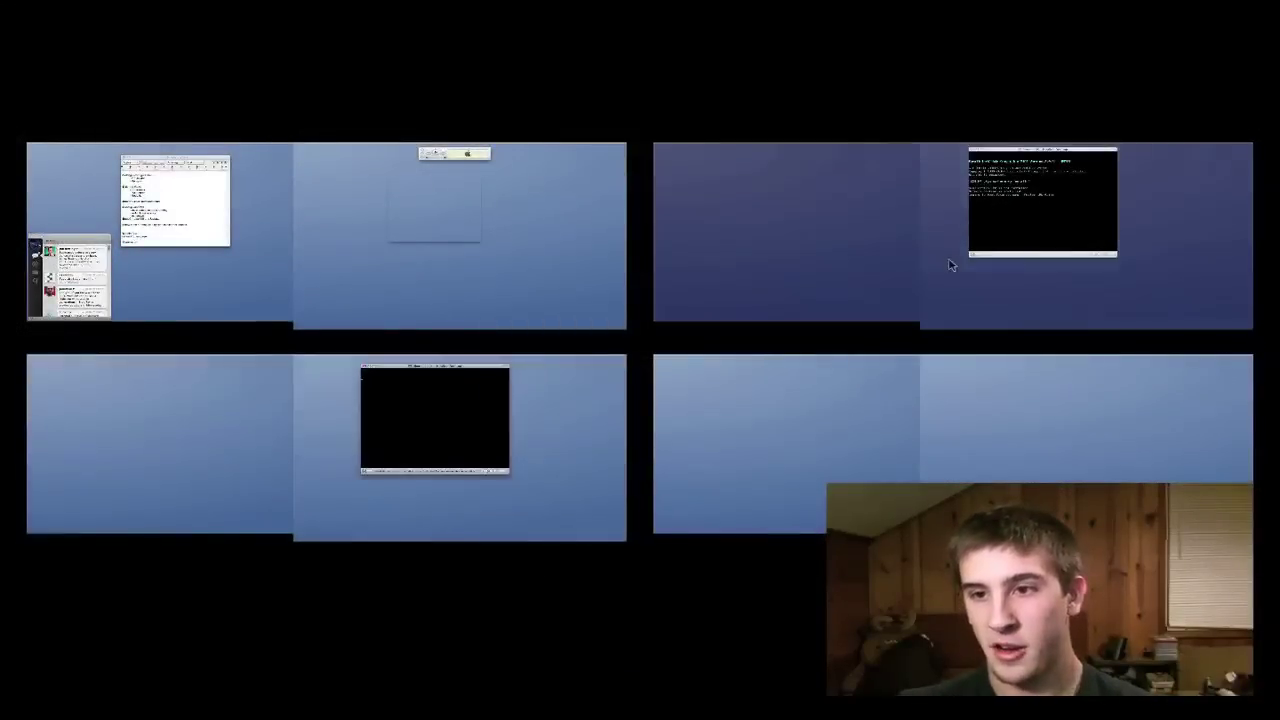
{"action": "left_click", "coordinate": [951, 263]}
{"action": "left_click", "coordinate": [238, 28]}
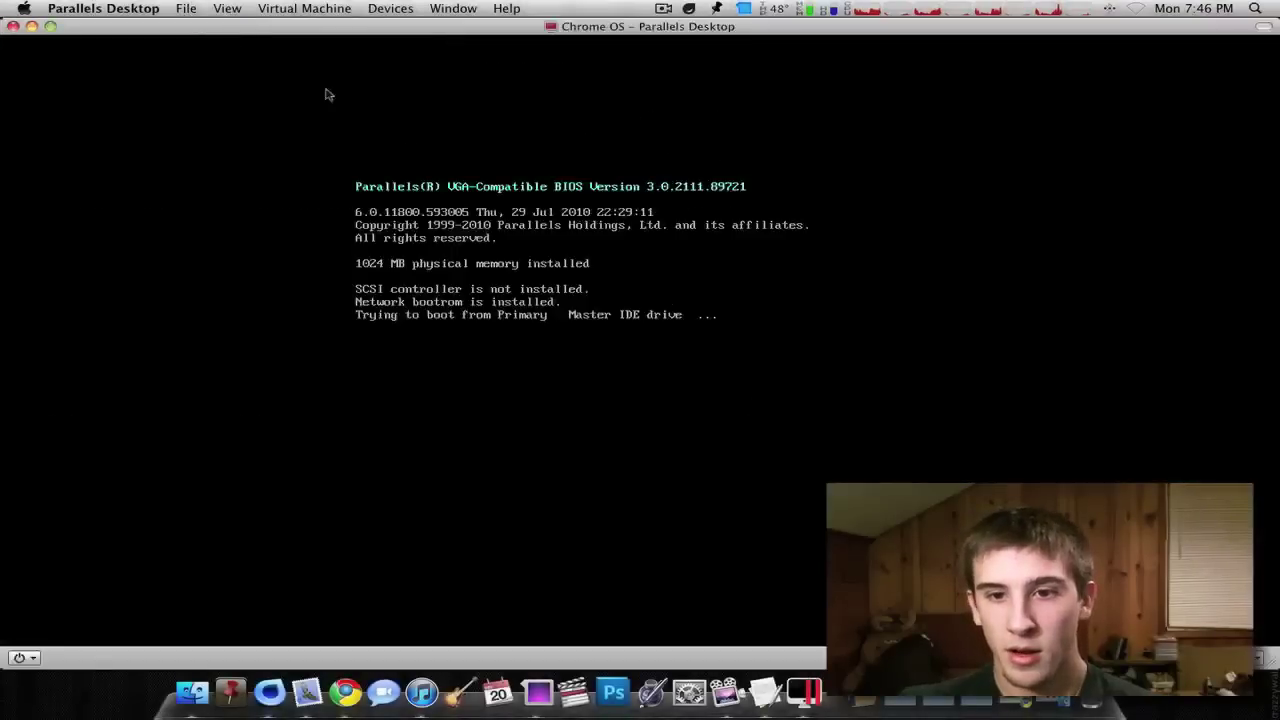
- Make the Ubuntu Linux window fill its space, then switch back to Chrome OS
{"action": "key", "text": "ctrl+Left"}
{"action": "key", "text": "ctrl+Down"}
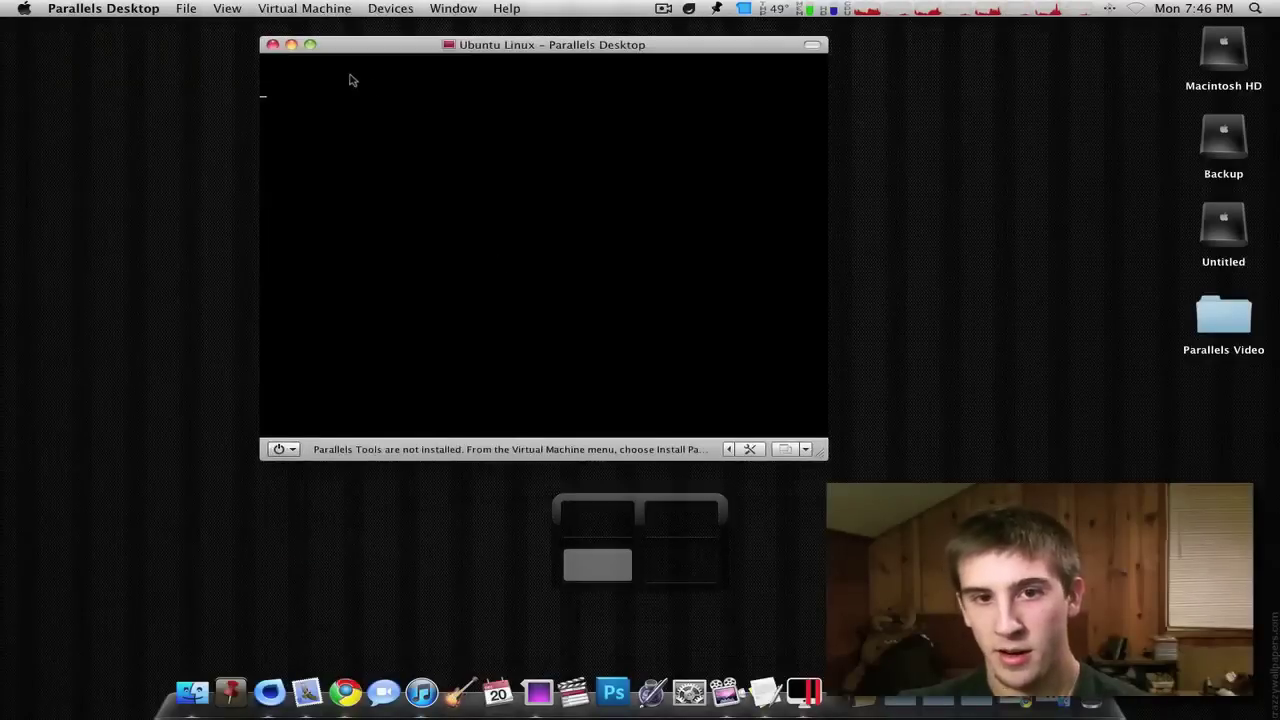
{"action": "left_click", "coordinate": [310, 44]}
{"action": "key", "text": "ctrl+Up"}
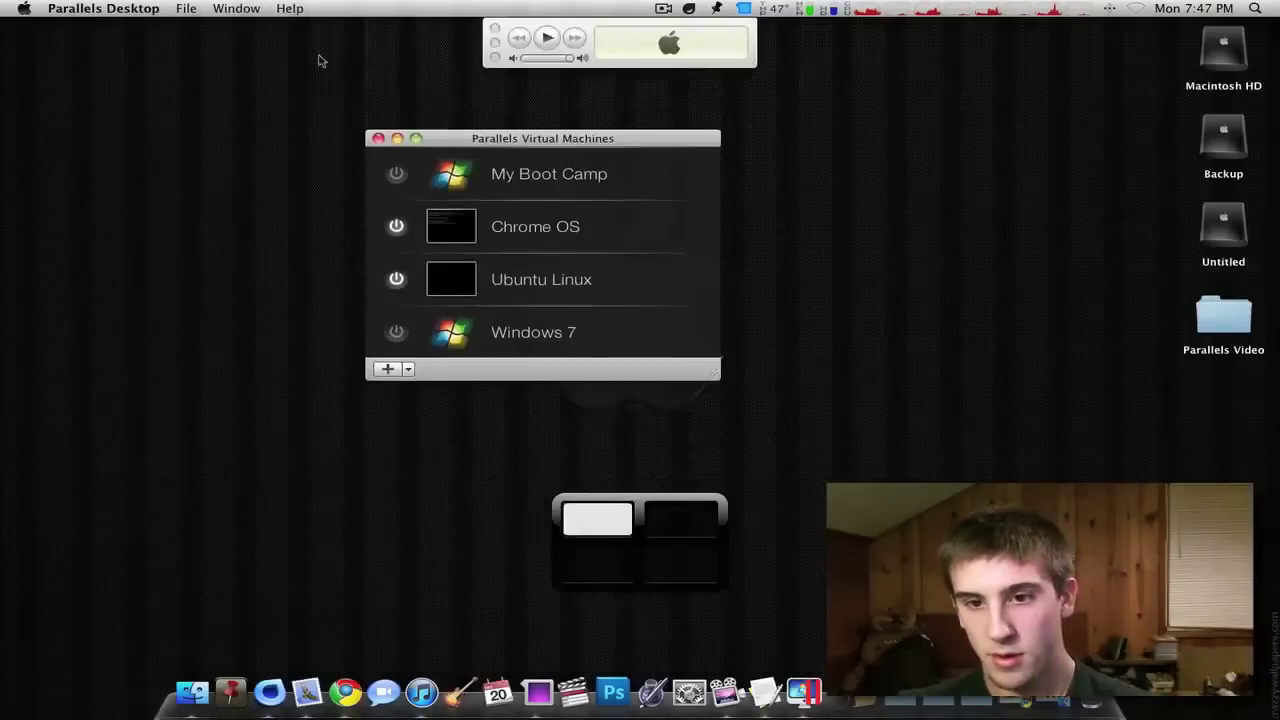
{"action": "key", "text": "ctrl+Right"}
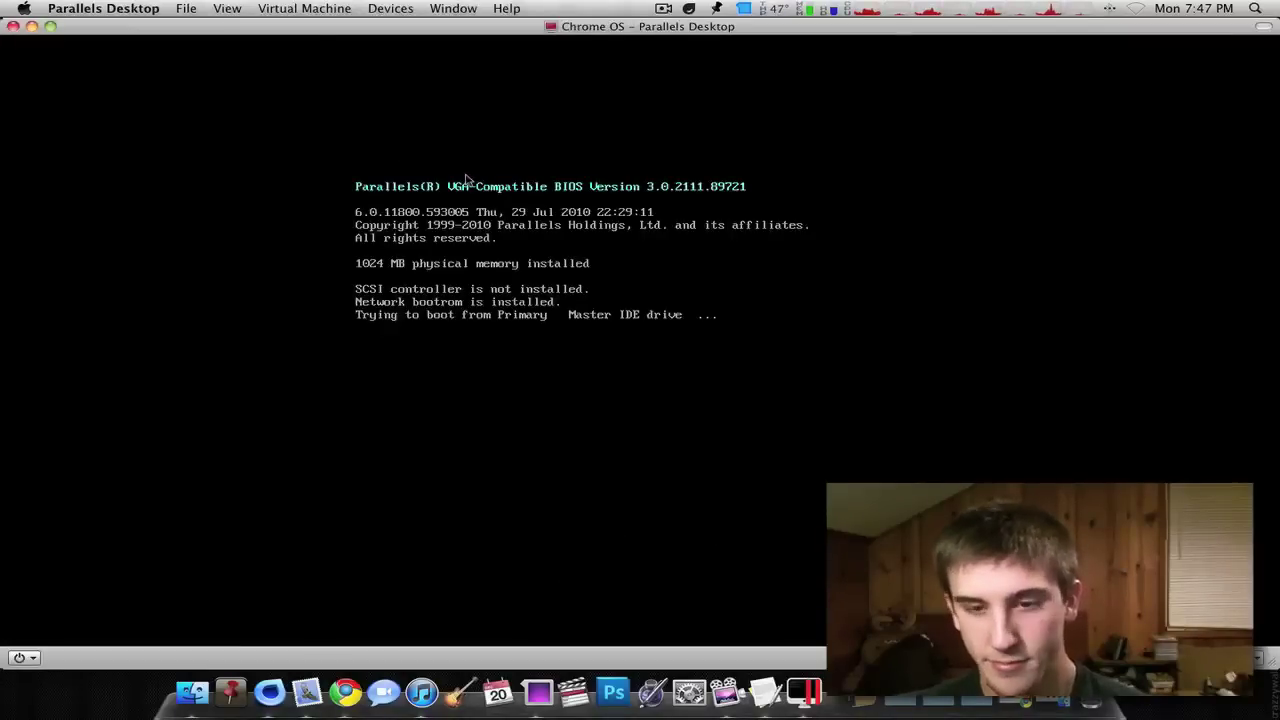
{"action": "key", "text": "F9"}
{"action": "key", "text": "F9"}
{"action": "key", "text": "F8"}
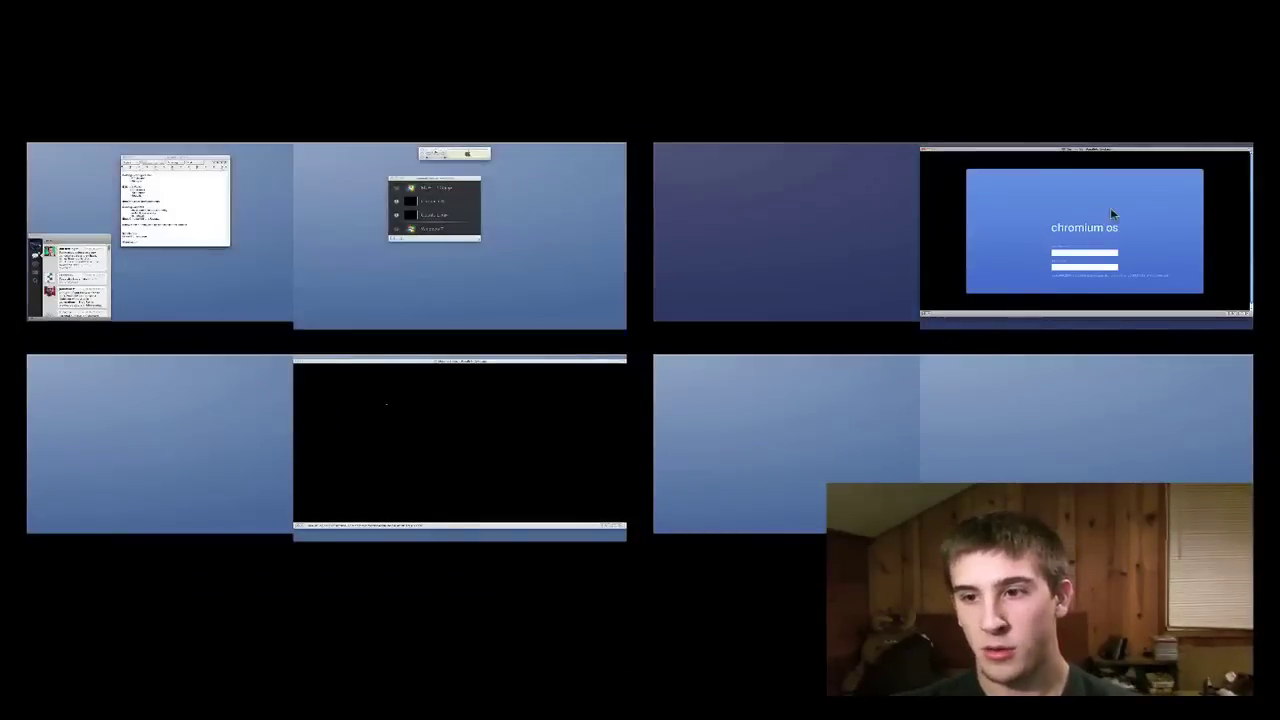
- Sign in to Chrome OS with the Google account e-mail and password, then switch to Ubuntu
{"action": "left_click", "coordinate": [1112, 214]}
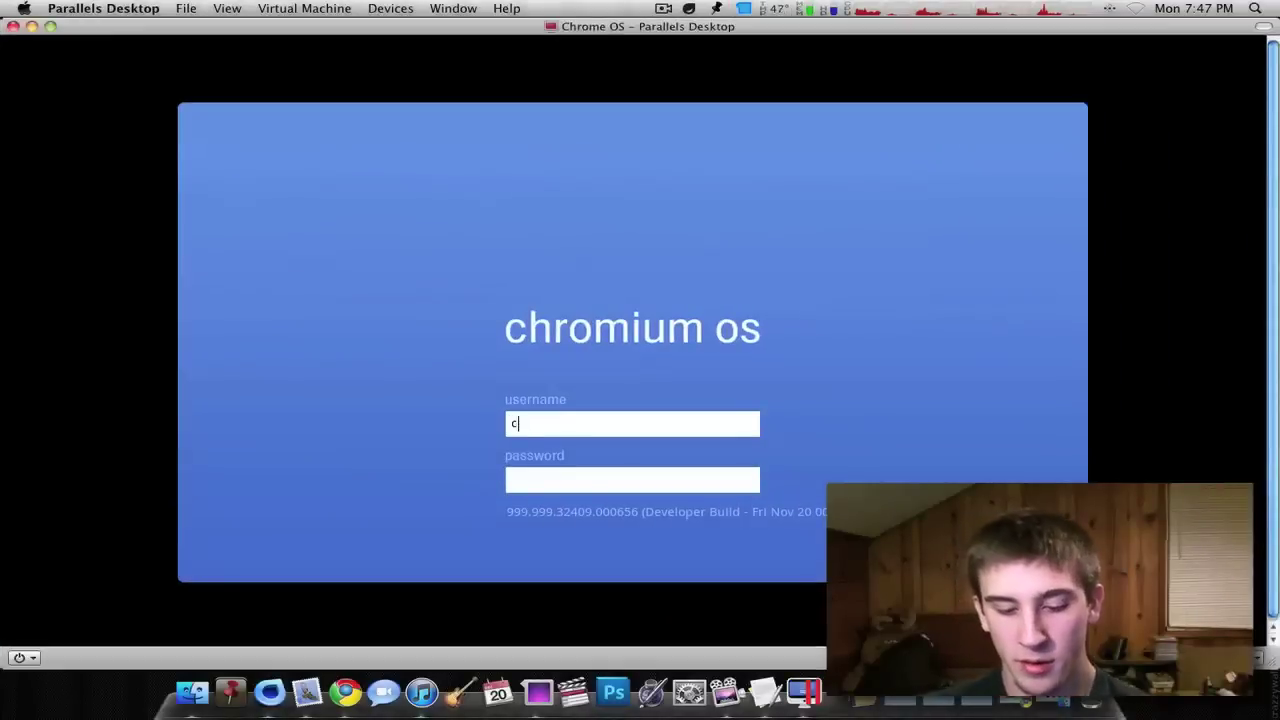
{"action": "key", "text": "Tab"}
{"action": "type", "text": "****"}
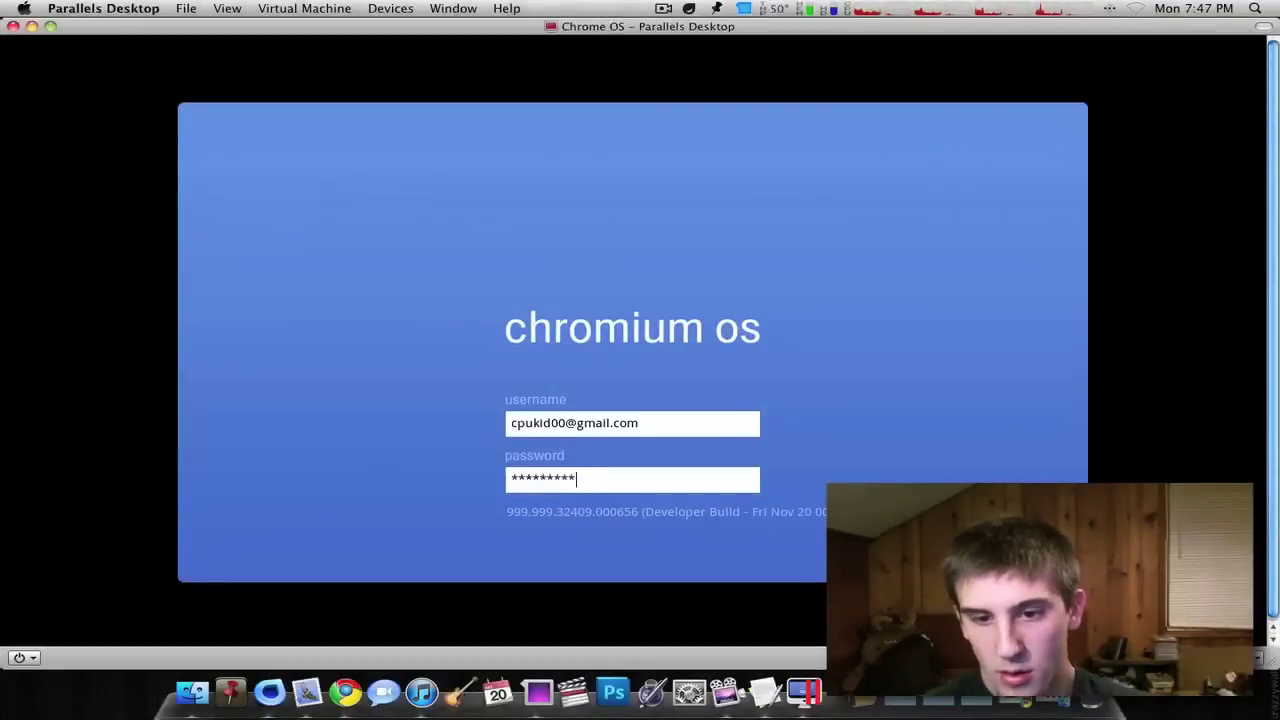
{"action": "key", "text": "Return"}
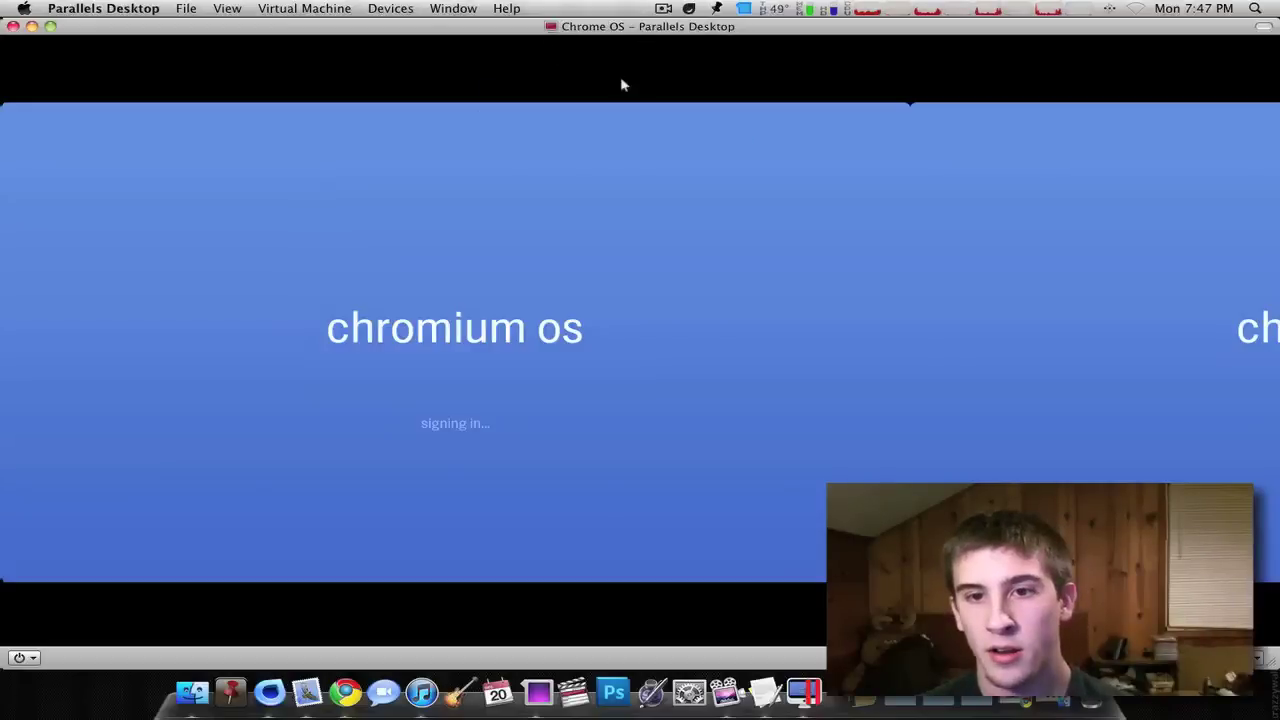
{"action": "key", "text": "ctrl+Right"}
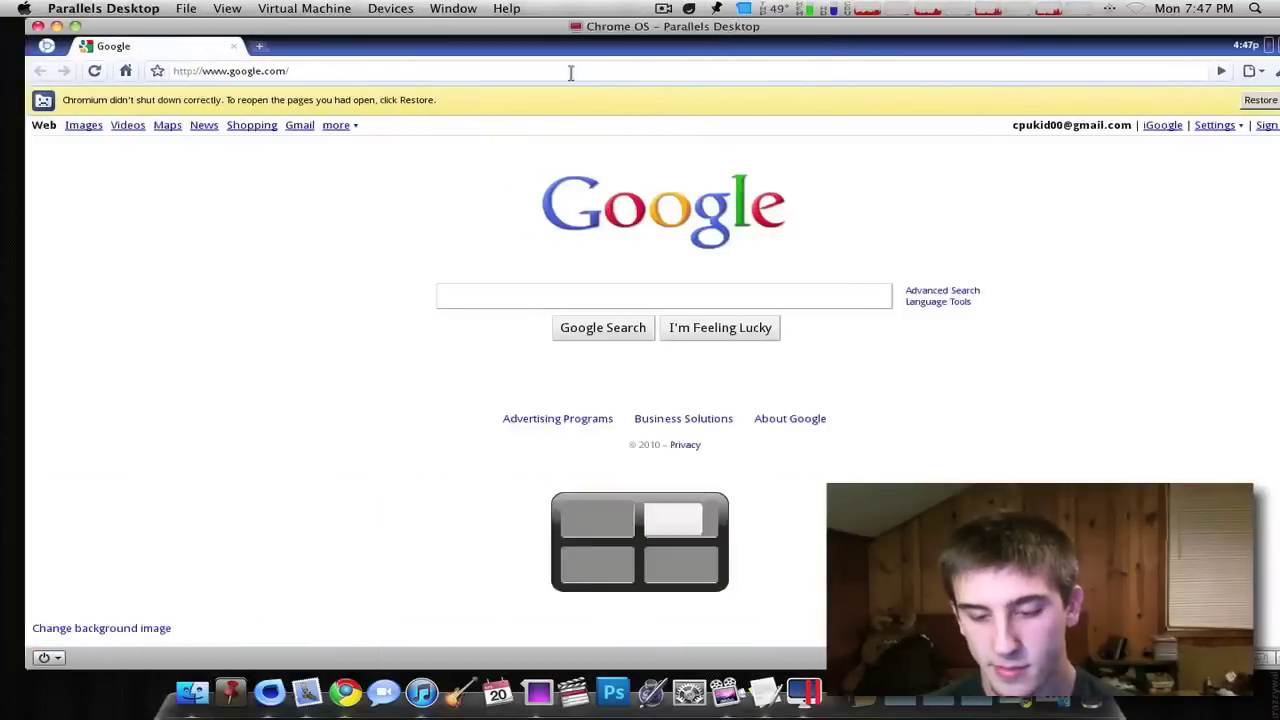
{"action": "key", "text": "ctrl+Right"}
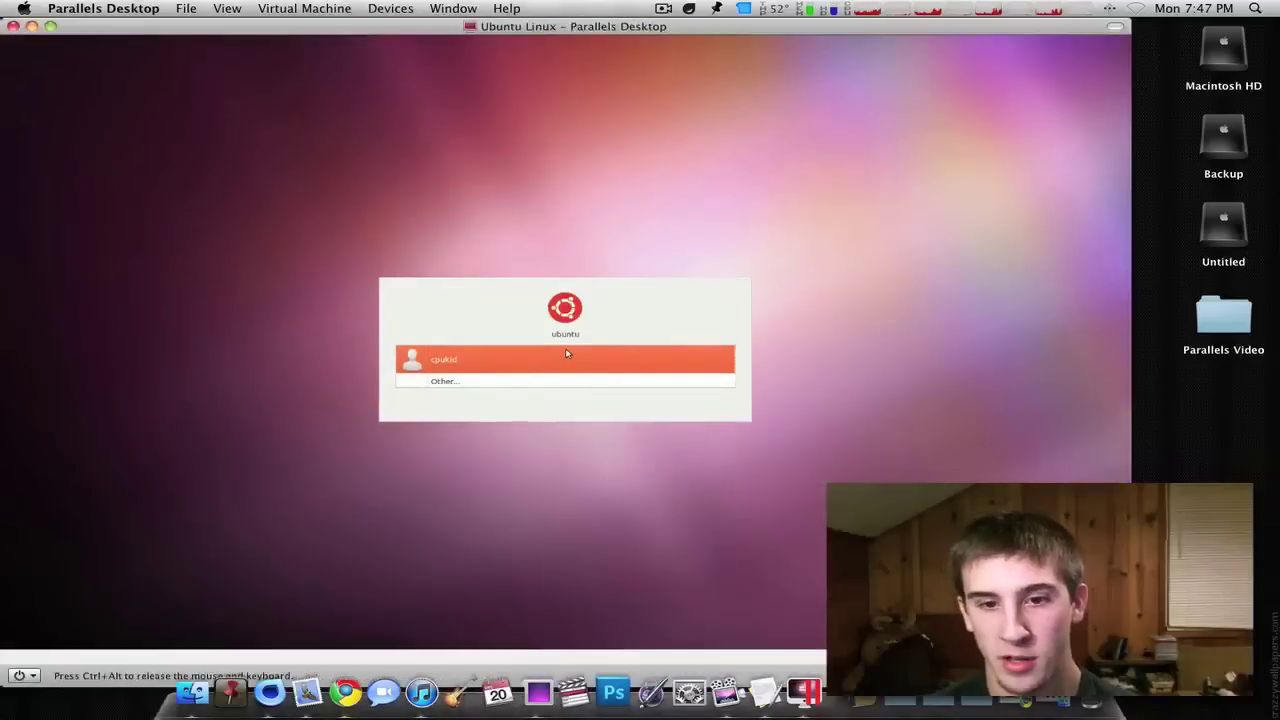
- Log in to Ubuntu Linux as the listed user and shift its window right
{"action": "left_click", "coordinate": [542, 356]}
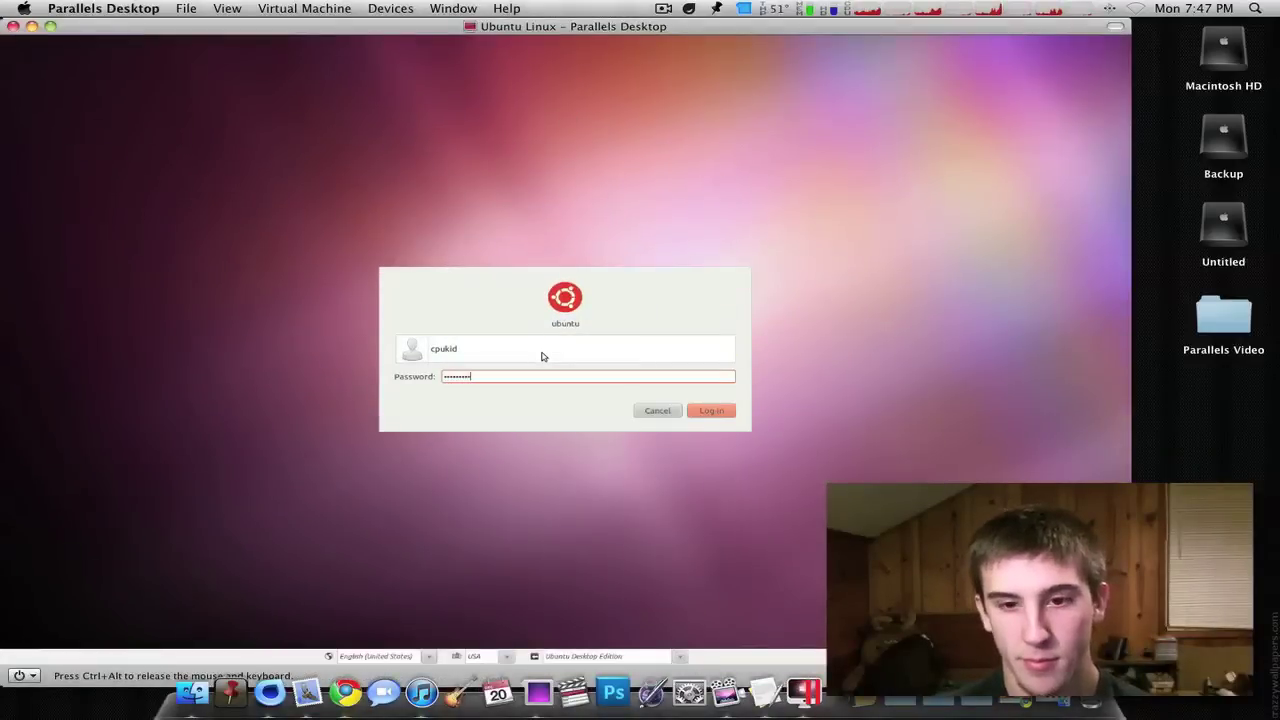
{"action": "key", "text": "Return"}
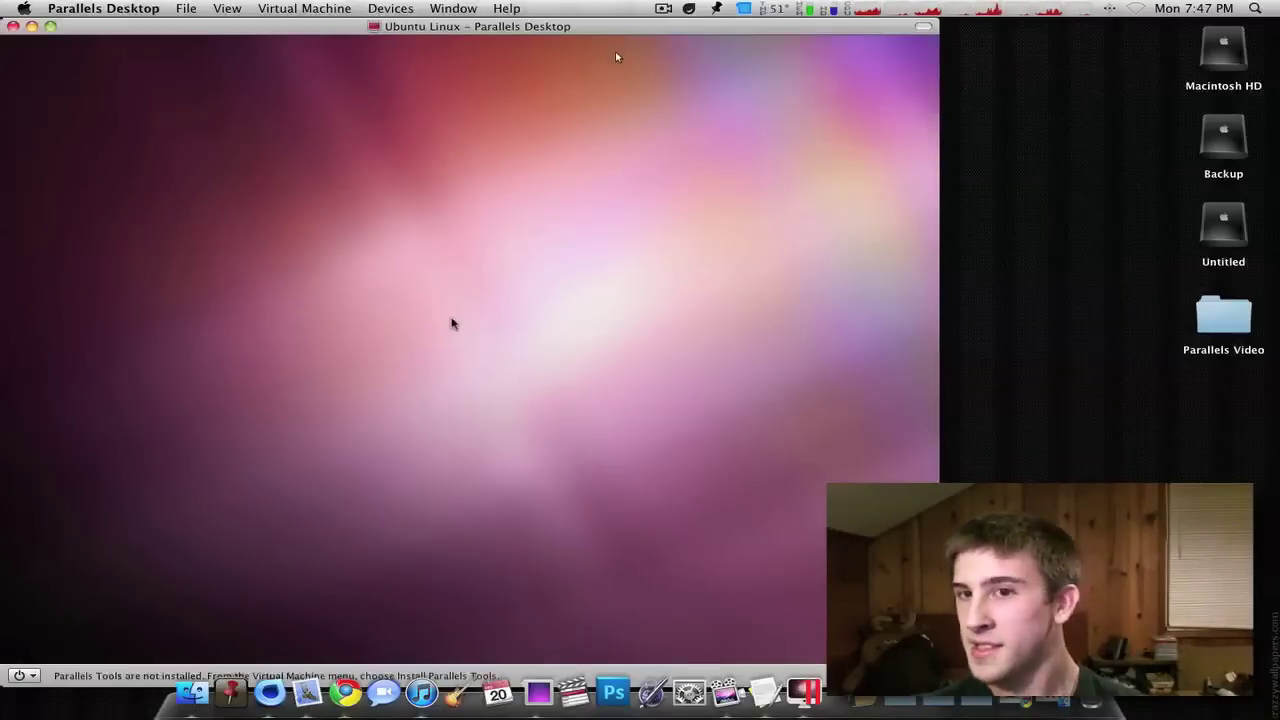
{"action": "left_click_drag", "start_coordinate": [495, 30], "coordinate": [629, 31]}
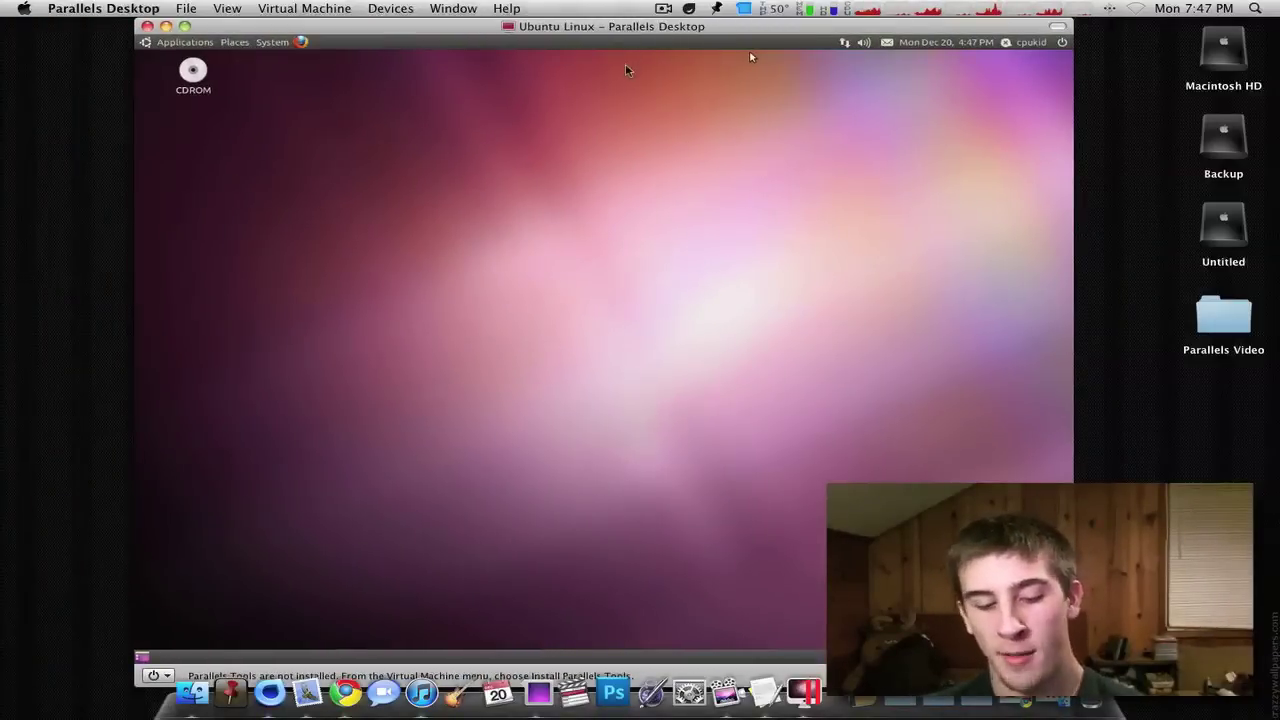
- Show the overview of all four spaces, return to Ubuntu, then show the overview again
{"action": "key", "text": "F8"}
{"action": "left_click", "coordinate": [467, 457]}
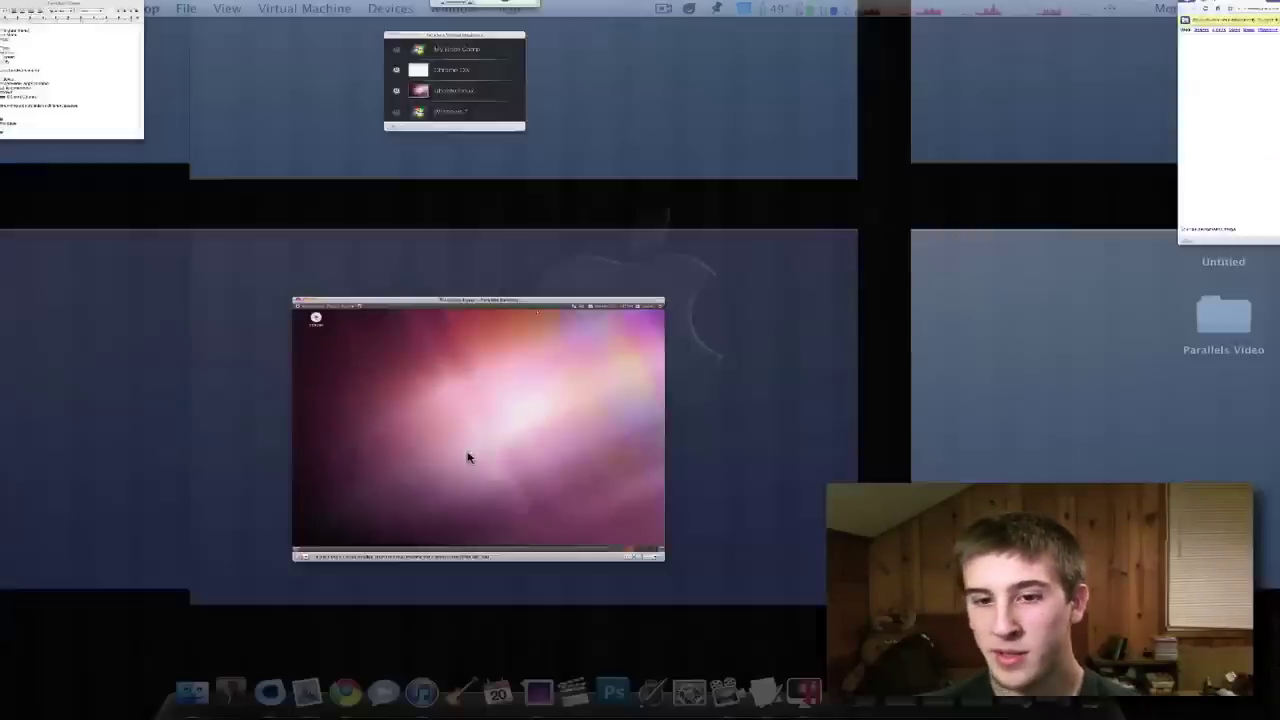
{"action": "key", "text": "F8"}
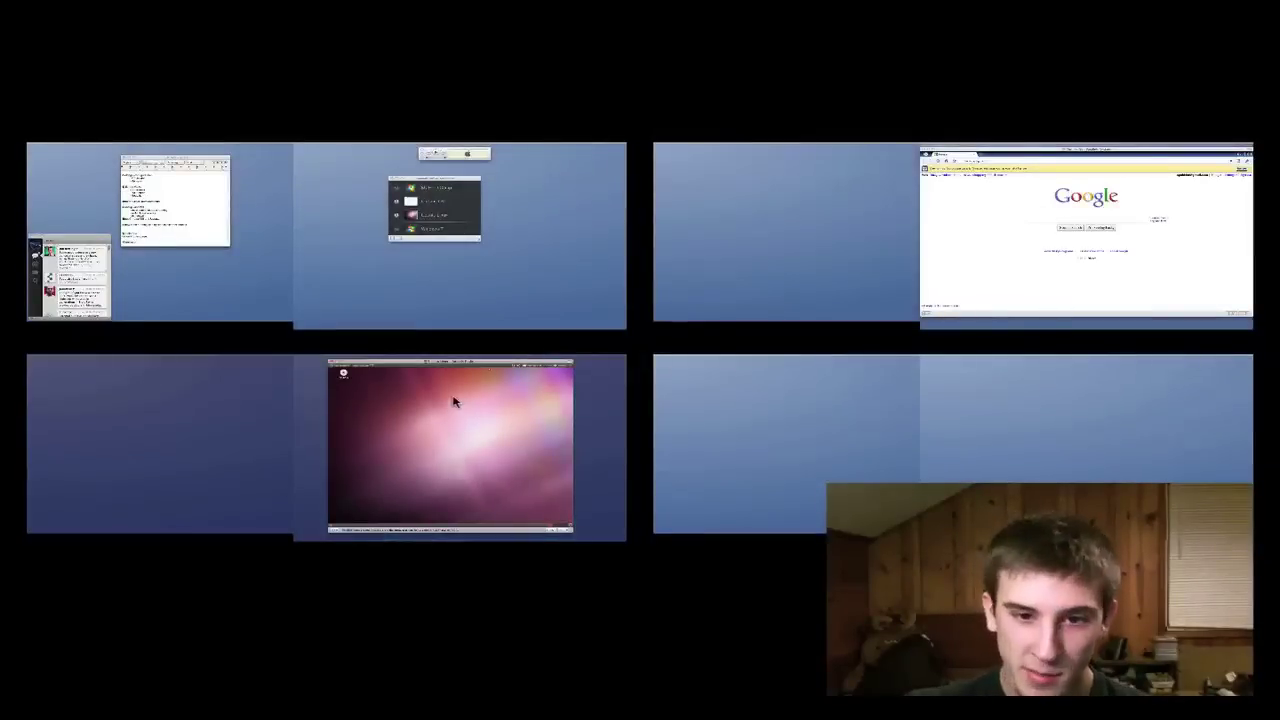
- In the Chrome OS space, open YouTube in a new tab and close the Google tab
{"action": "left_click", "coordinate": [1030, 300]}
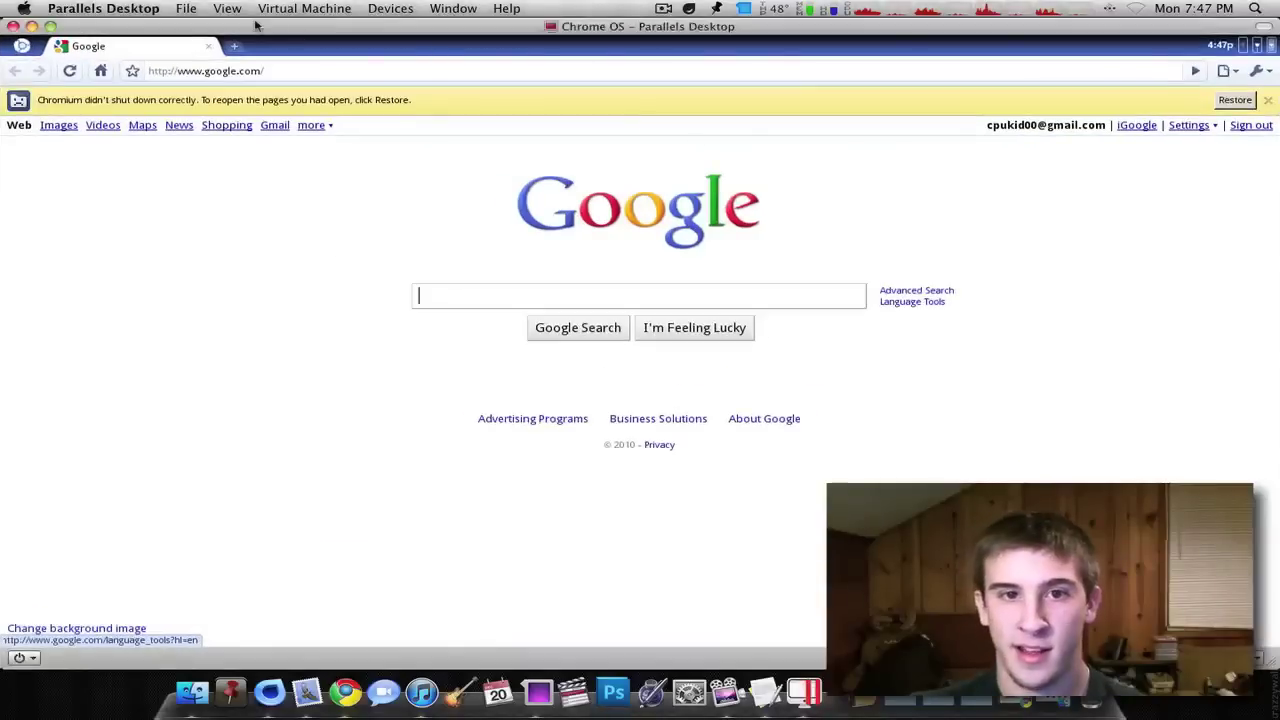
{"action": "left_click", "coordinate": [240, 46]}
{"action": "left_click", "coordinate": [370, 265]}
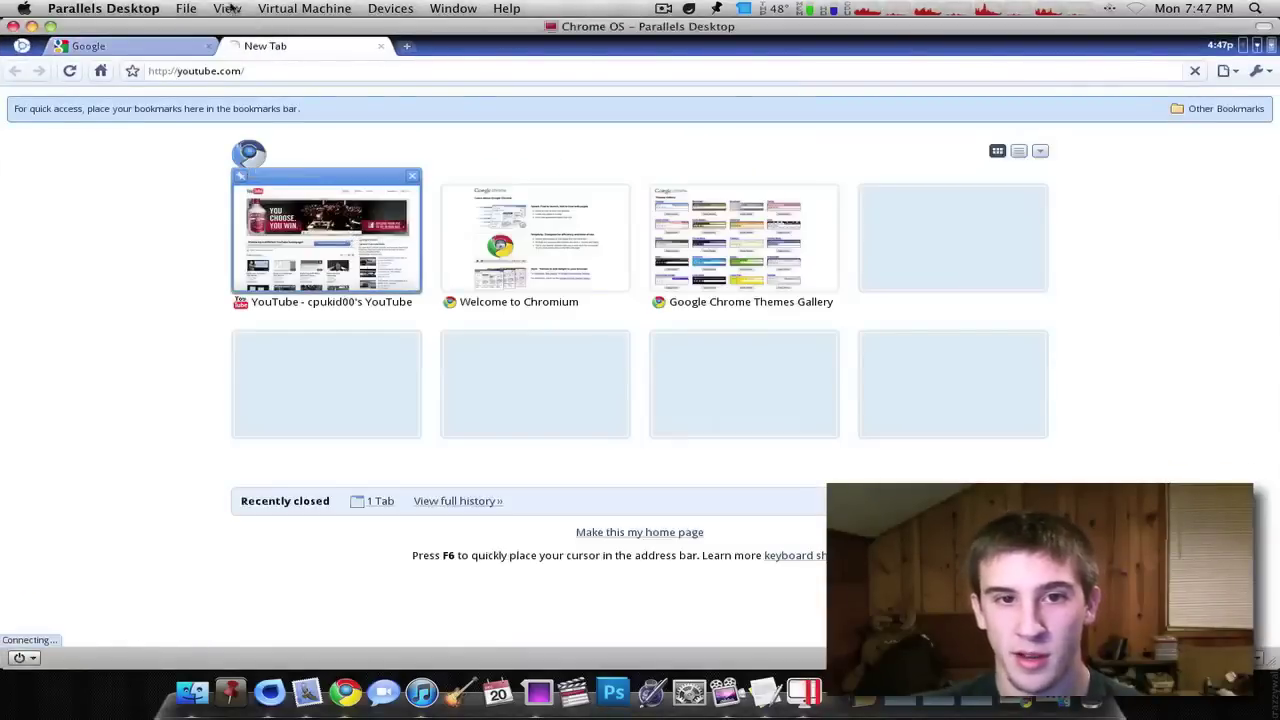
{"action": "left_click", "coordinate": [208, 46]}
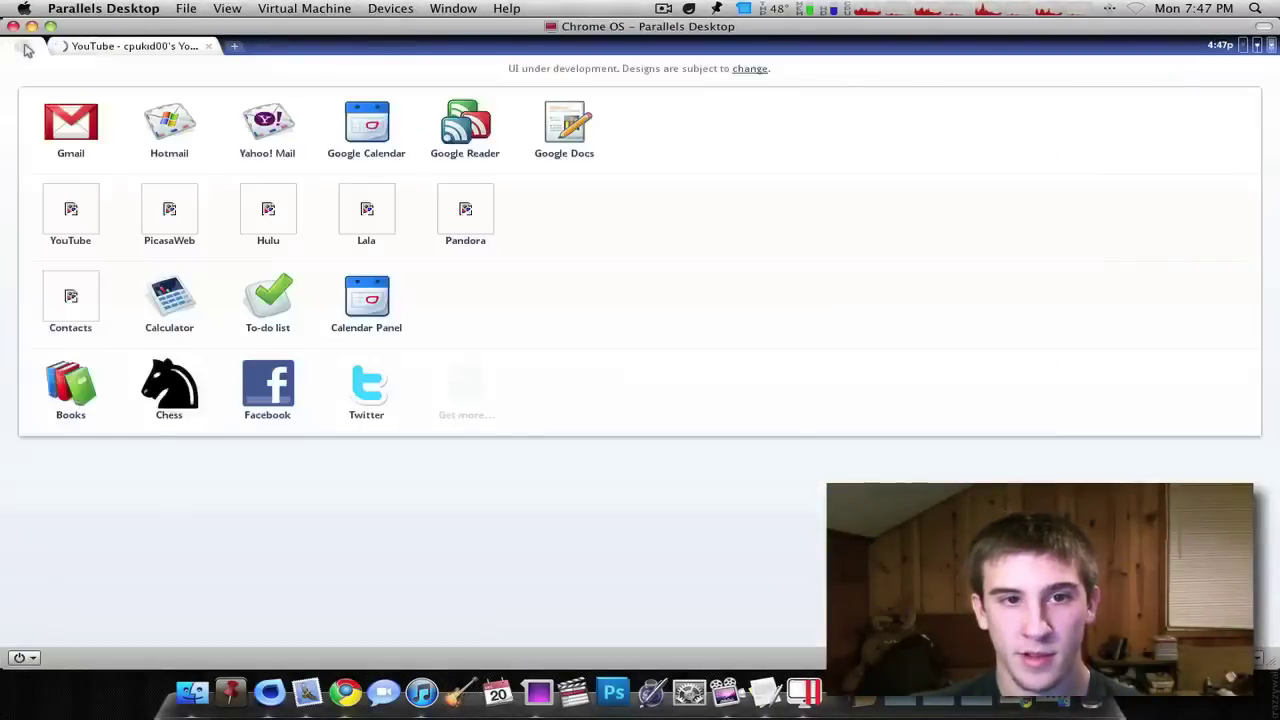
- Switch to Ubuntu Linux and launch Mahjongg from Applications, maximizing then restoring its window
{"action": "key", "text": "ctrl+Left"}
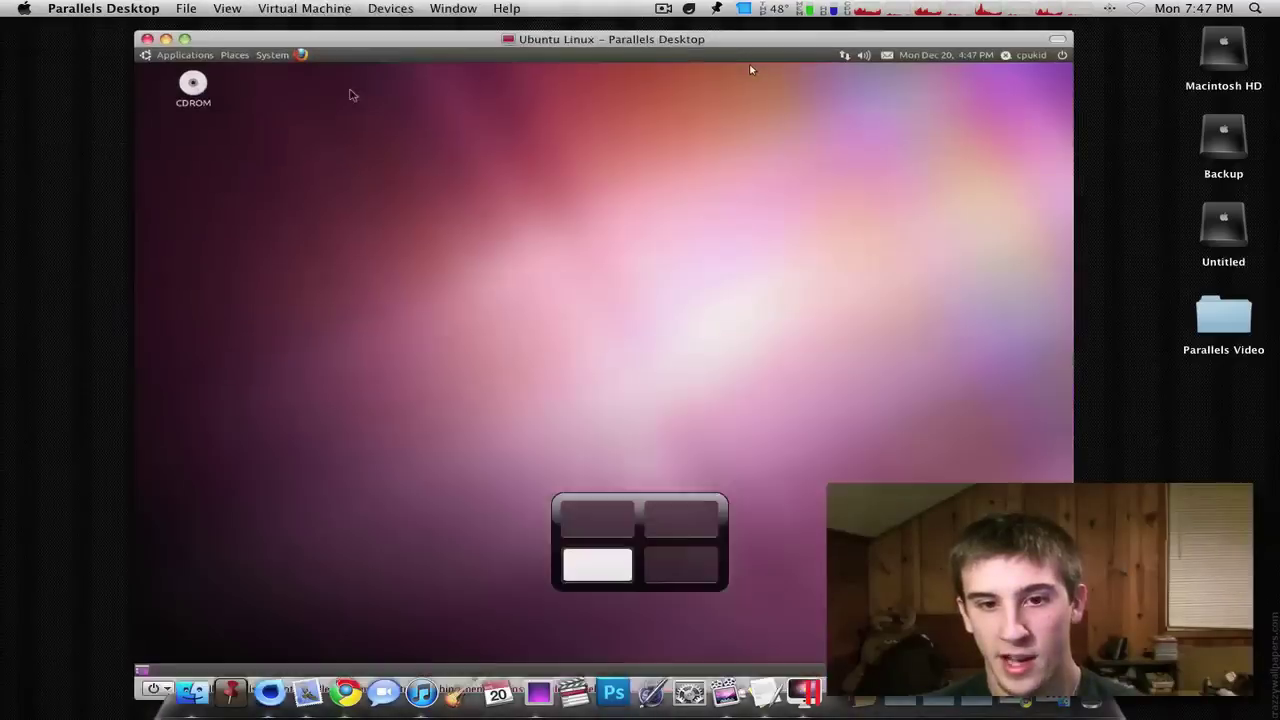
{"action": "left_click", "coordinate": [211, 42]}
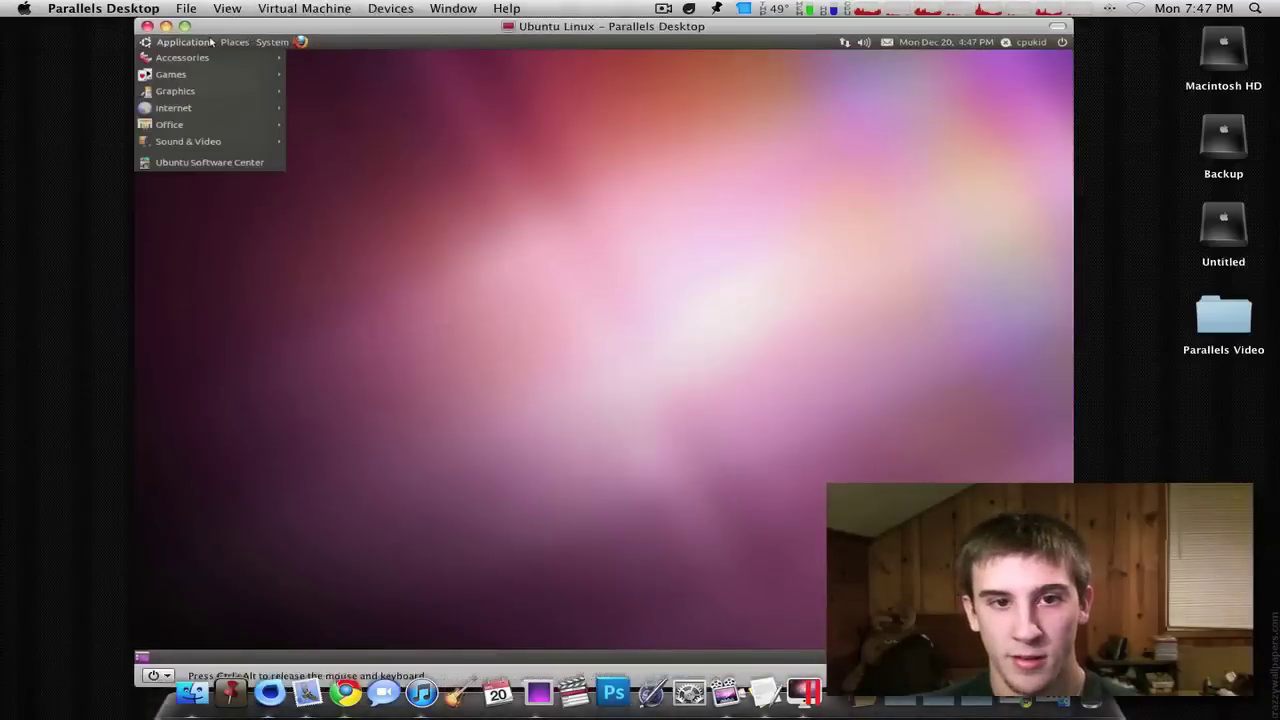
{"action": "mouse_move", "coordinate": [210, 75]}
{"action": "left_click", "coordinate": [354, 106]}
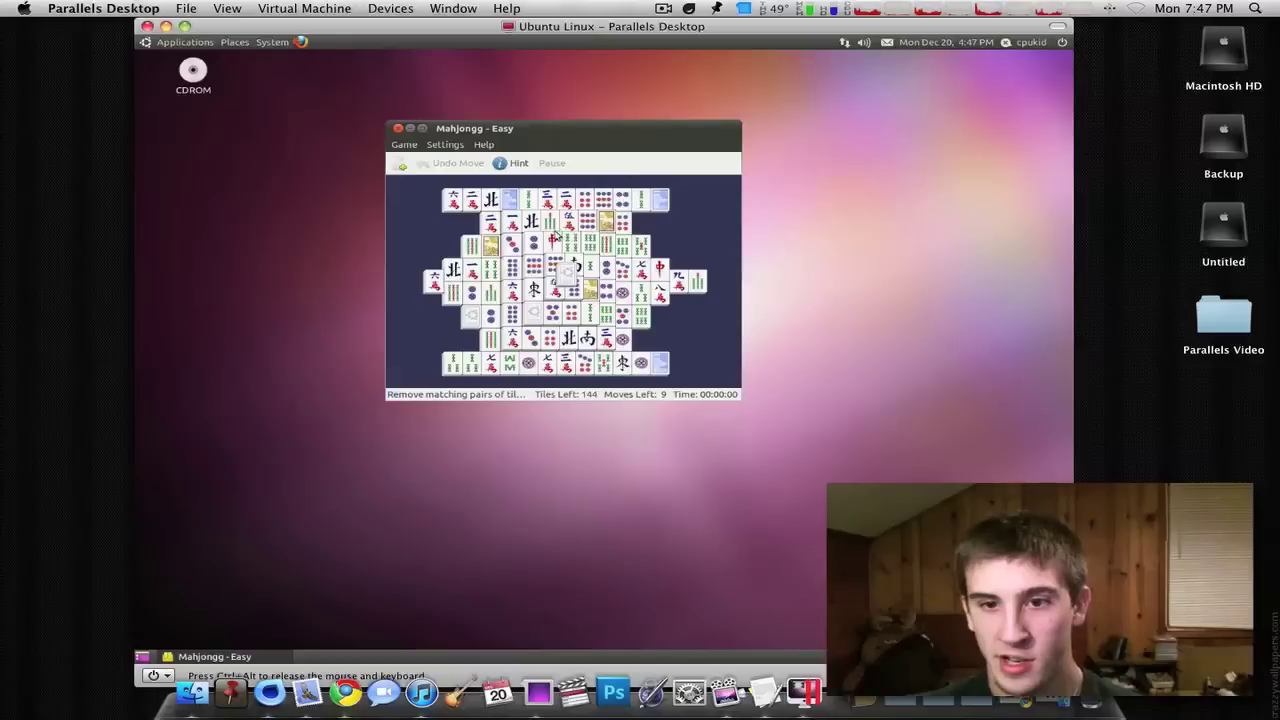
{"action": "double_click", "coordinate": [523, 129]}
{"action": "double_click", "coordinate": [549, 49]}
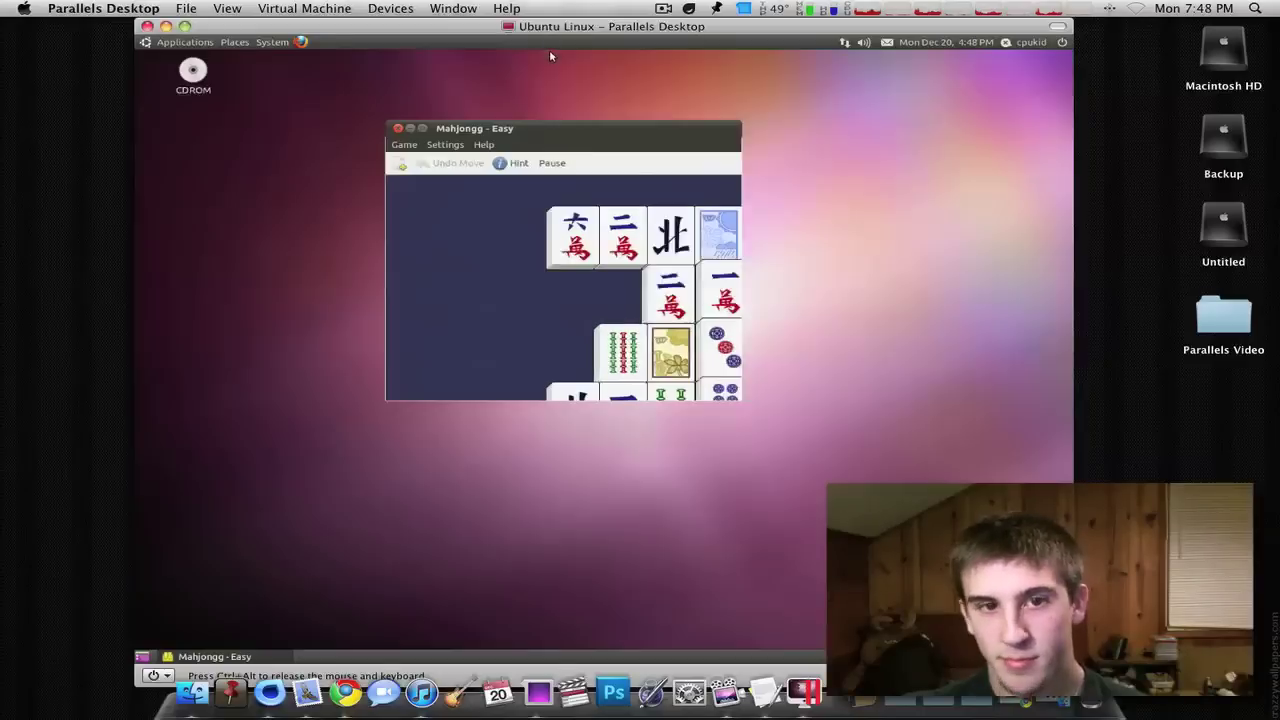
- Back in Chrome OS, open the Twitter app, then leave full screen for the virtual machines list
{"action": "key", "text": "super+grave"}
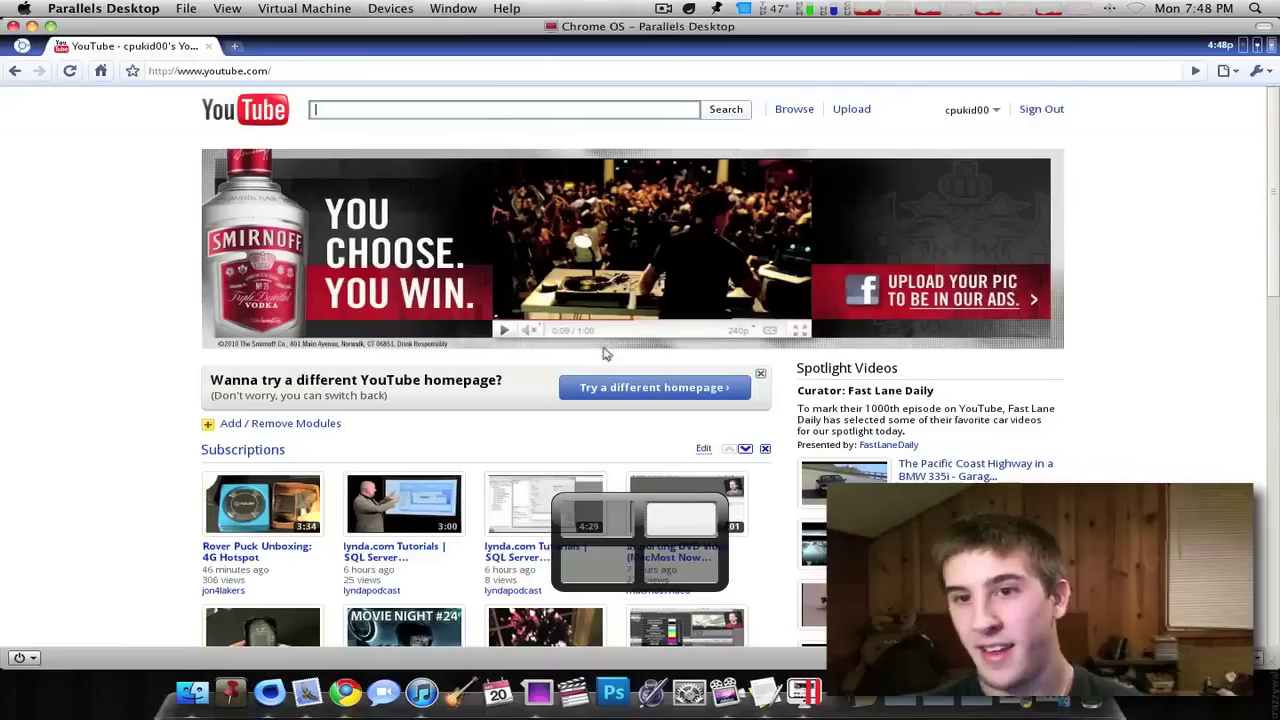
{"action": "left_click", "coordinate": [20, 44]}
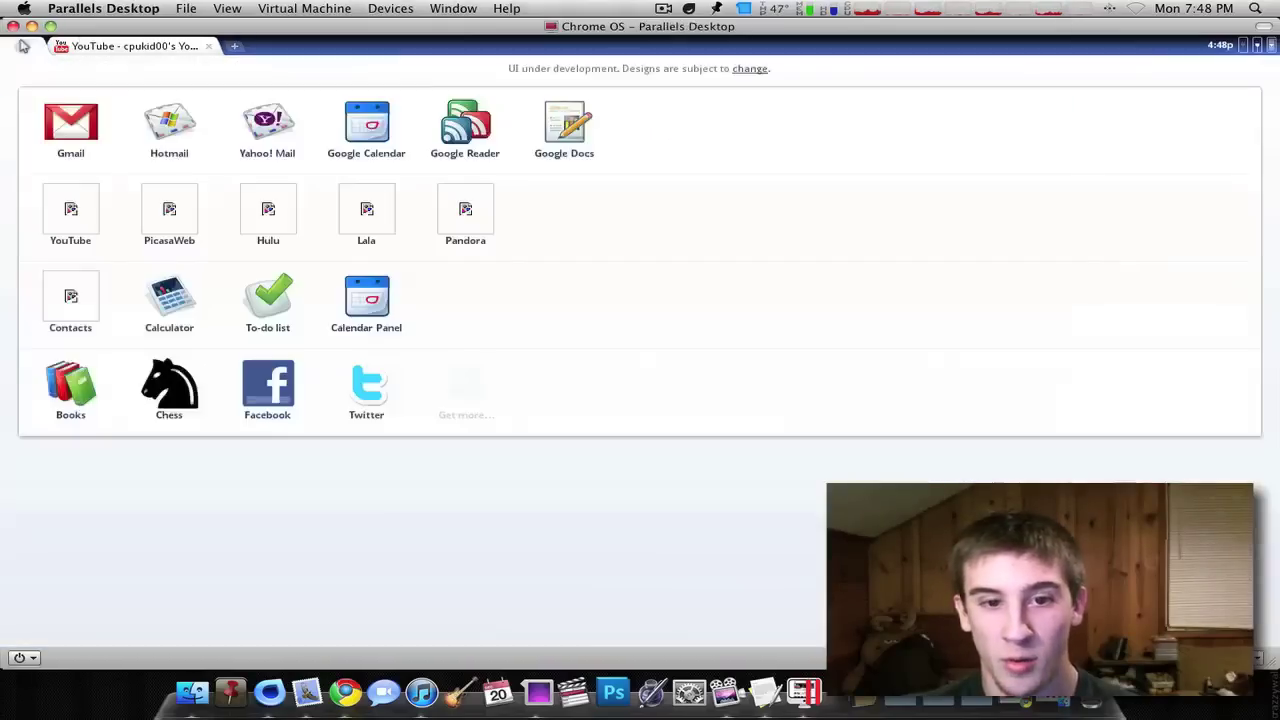
{"action": "left_click", "coordinate": [340, 372]}
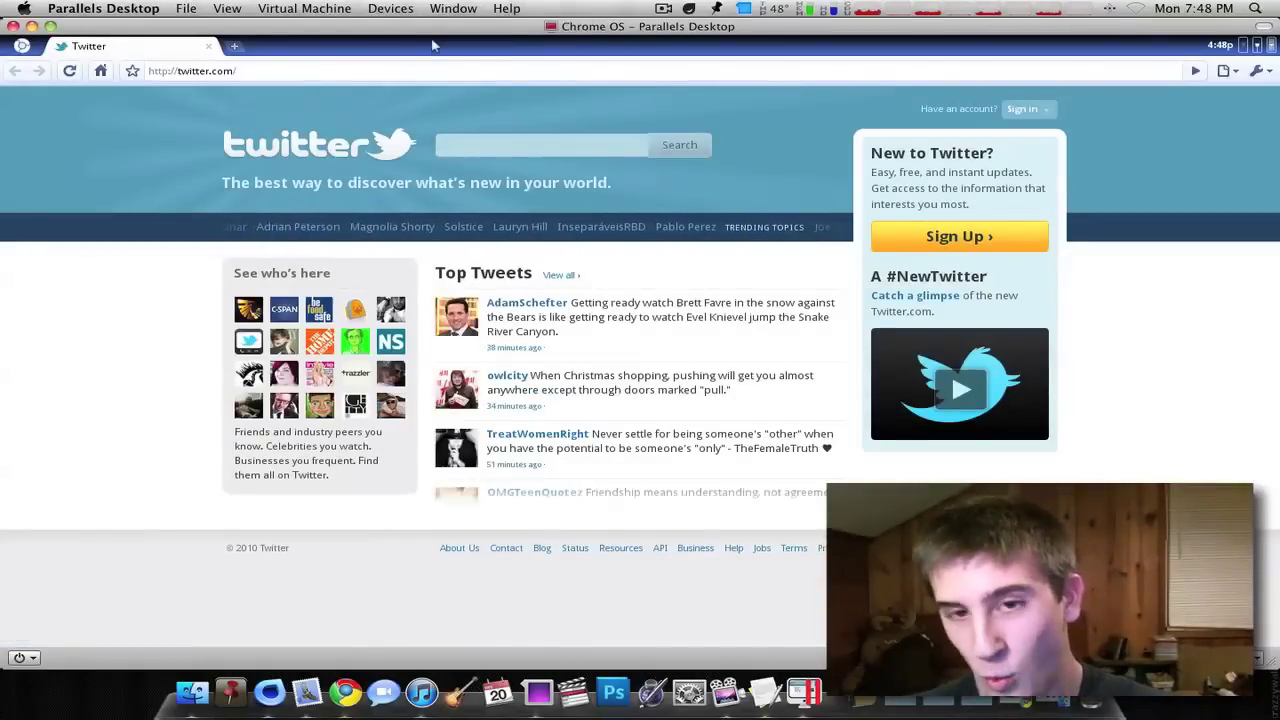
{"action": "key", "text": "super+w"}
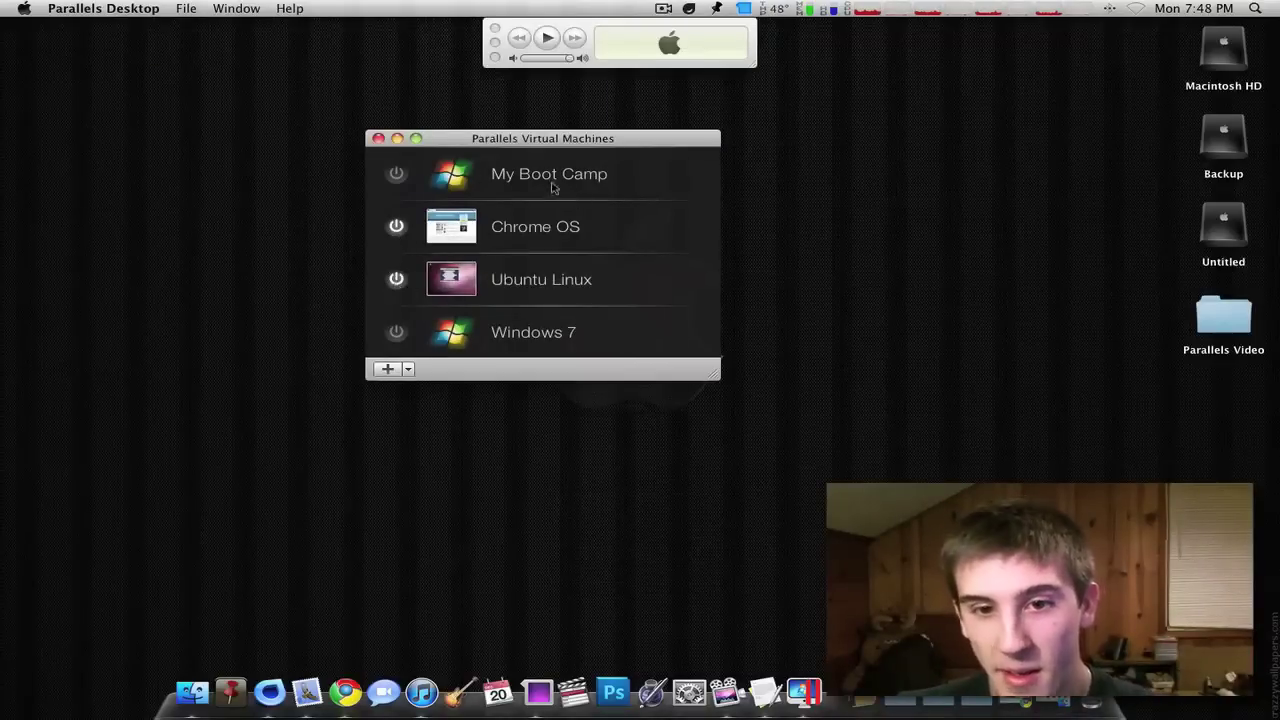
- Stop the Chrome OS virtual machine from its power options and confirm
{"action": "left_click_drag", "start_coordinate": [521, 138], "coordinate": [603, 139]}
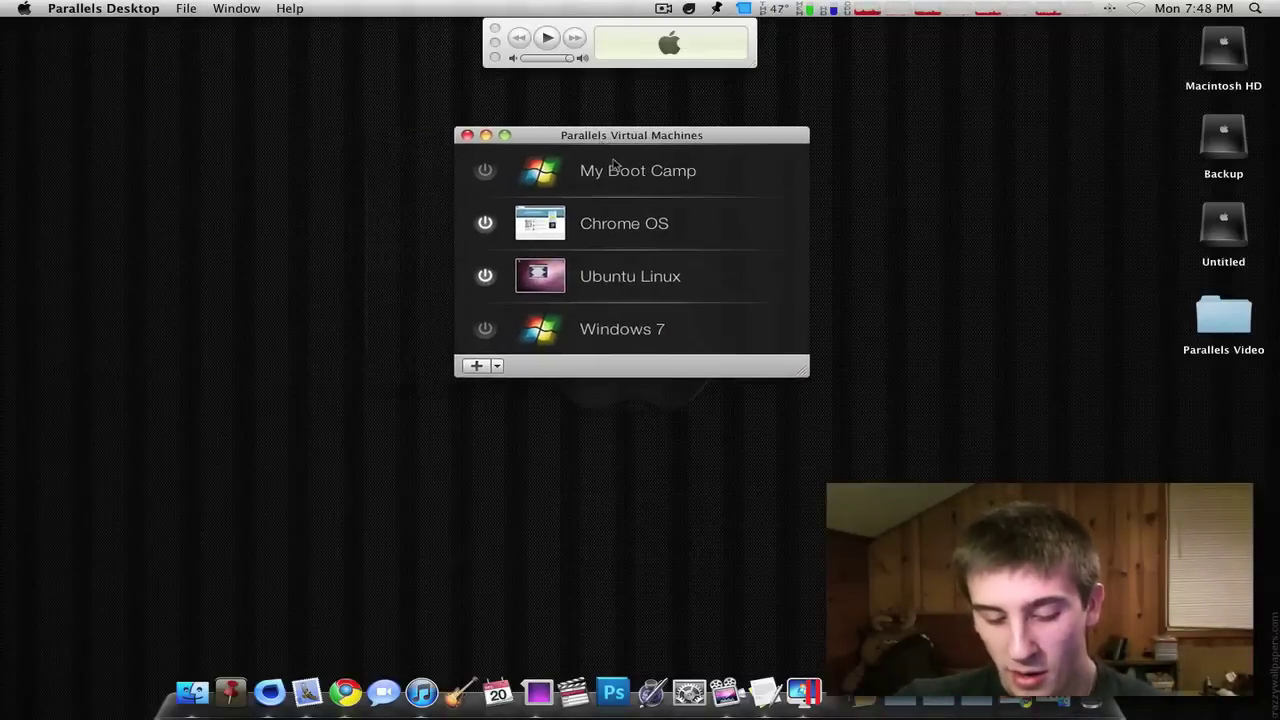
{"action": "key", "text": "Return"}
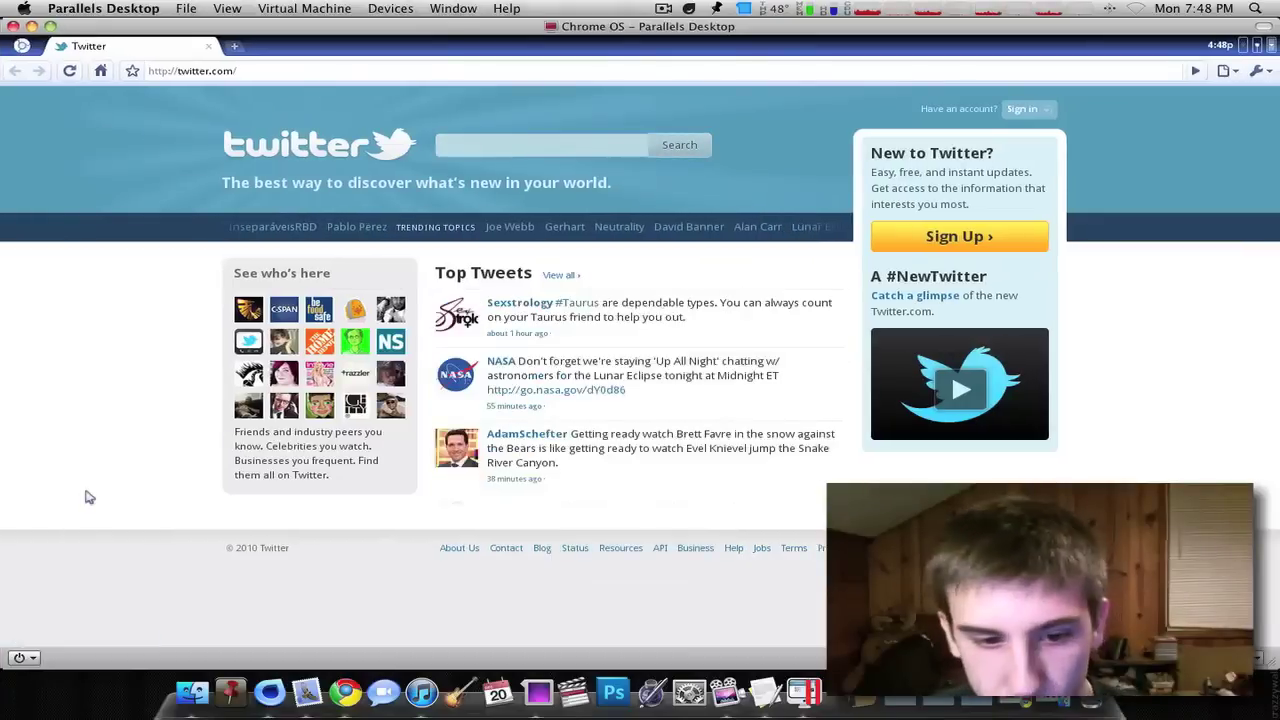
{"action": "left_click", "coordinate": [25, 657]}
{"action": "left_click", "coordinate": [47, 638]}
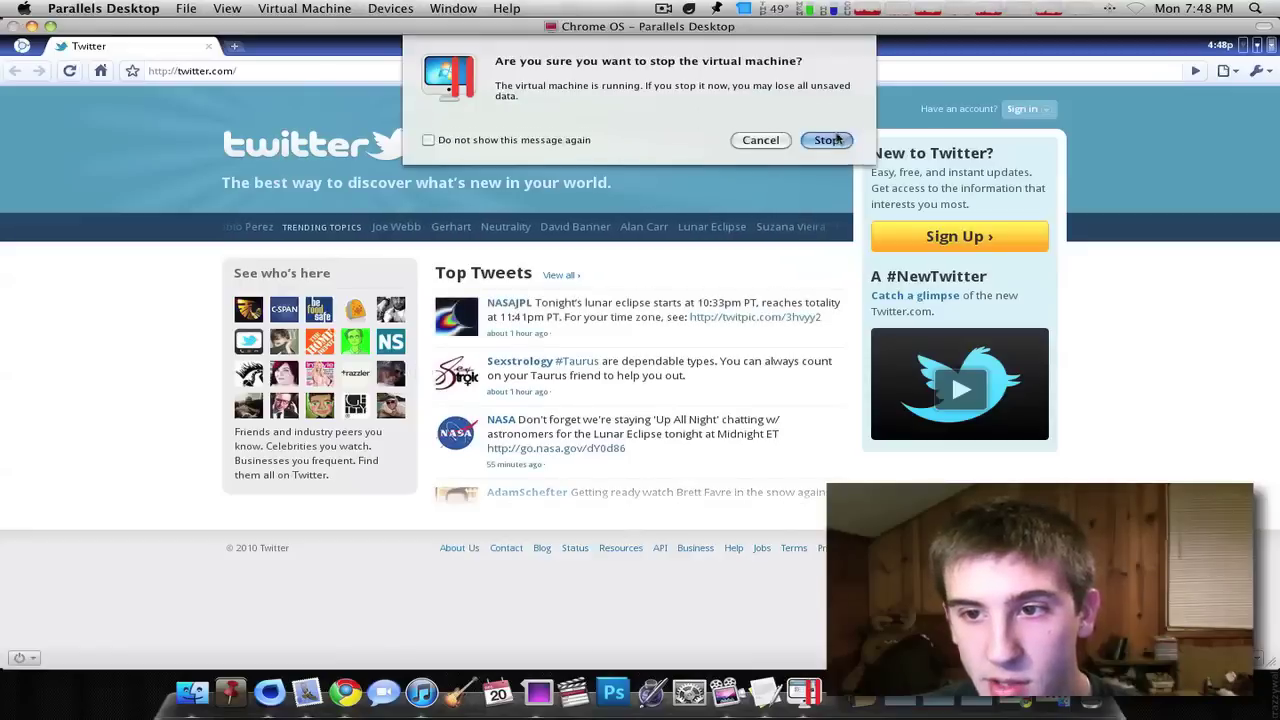
{"action": "left_click", "coordinate": [836, 139]}
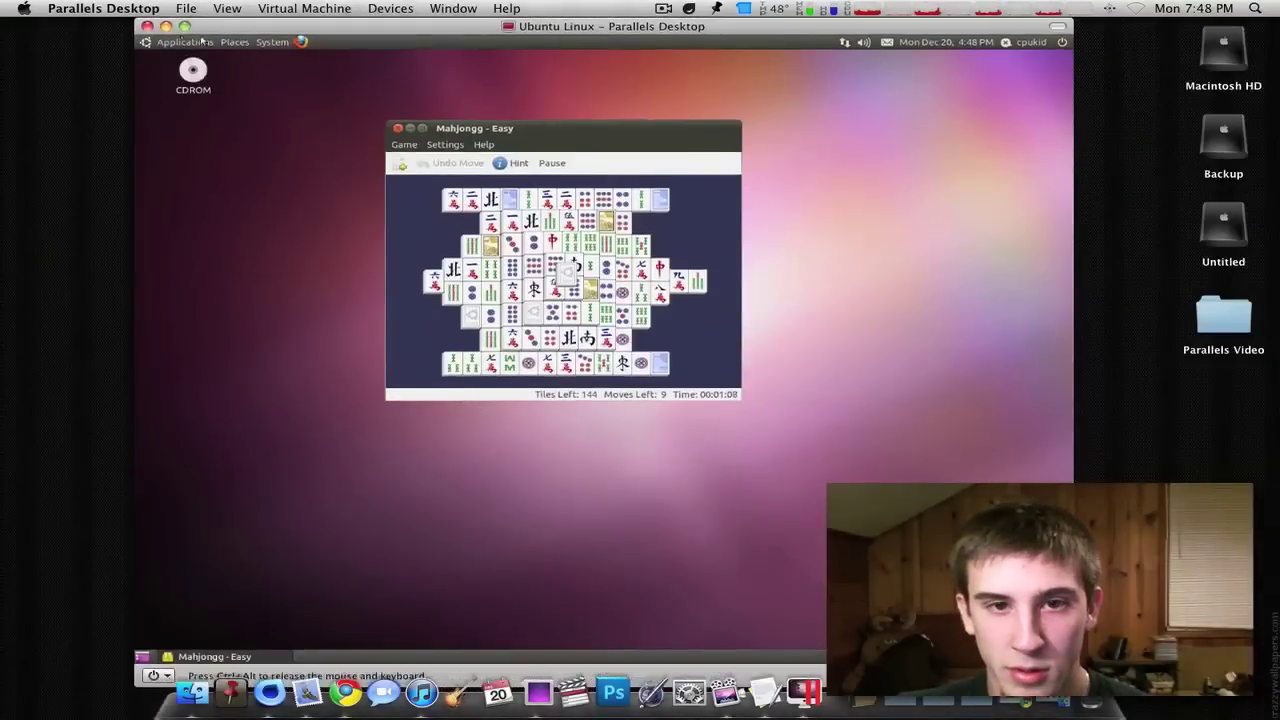
- Shut down Ubuntu Linux from its session menu, then quit Parallels Desktop from the Dock
{"action": "left_click", "coordinate": [1046, 42]}
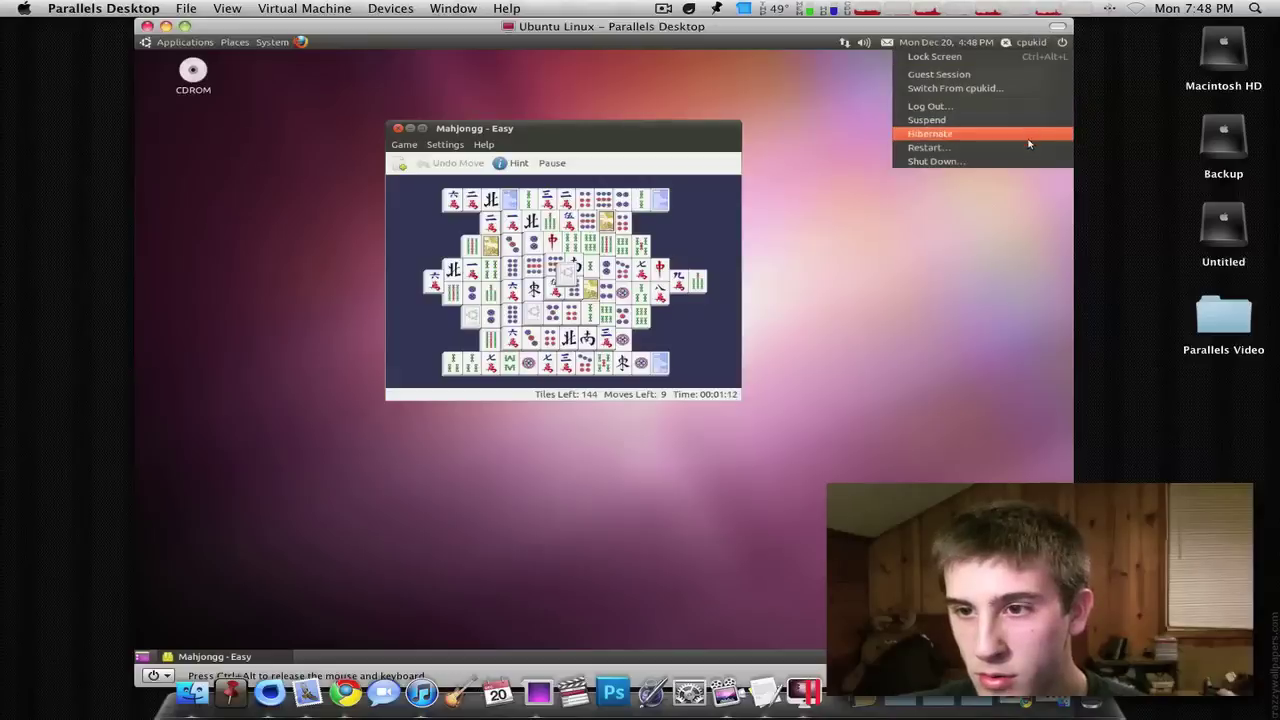
{"action": "left_click", "coordinate": [930, 161]}
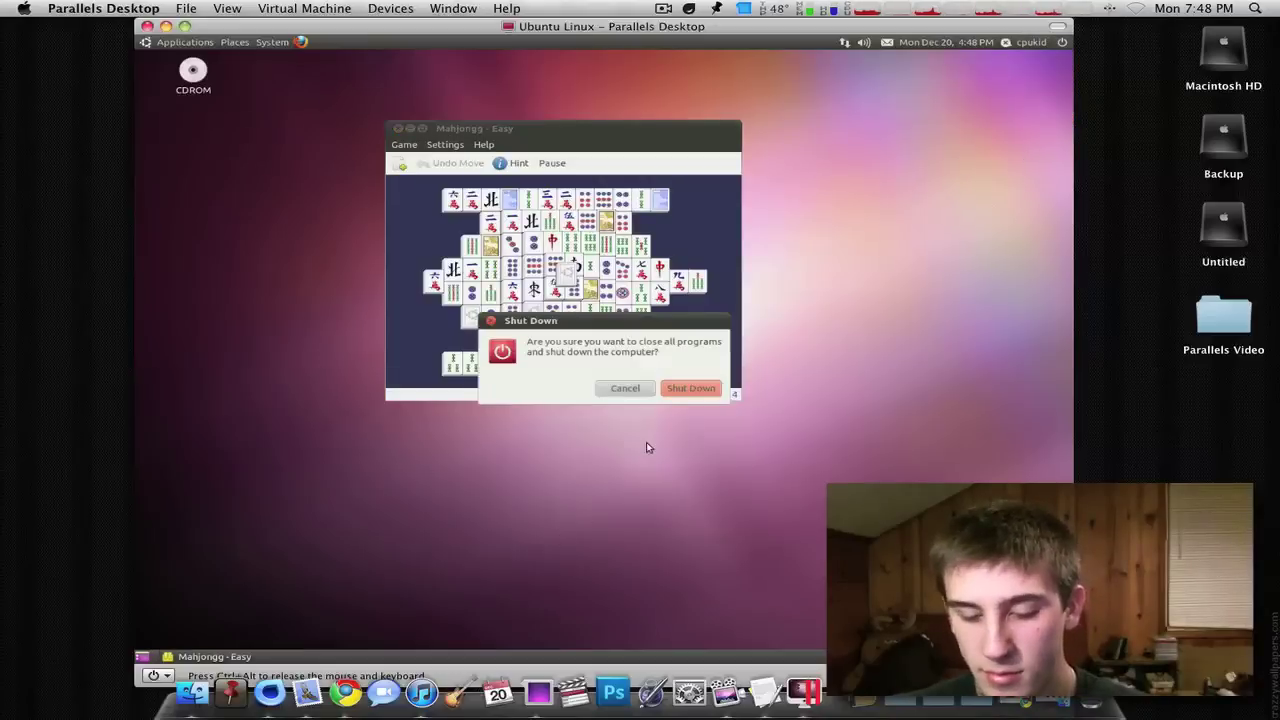
{"action": "key", "text": "Return"}
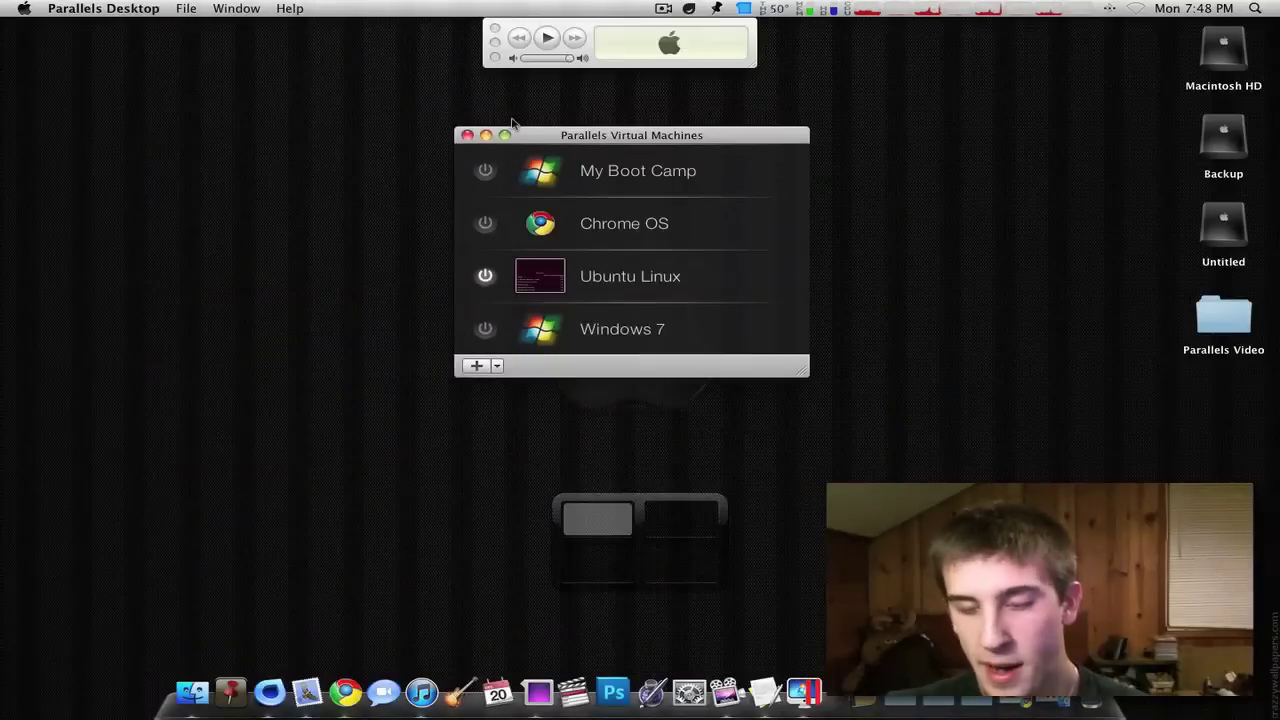
{"action": "right_click", "coordinate": [803, 691]}
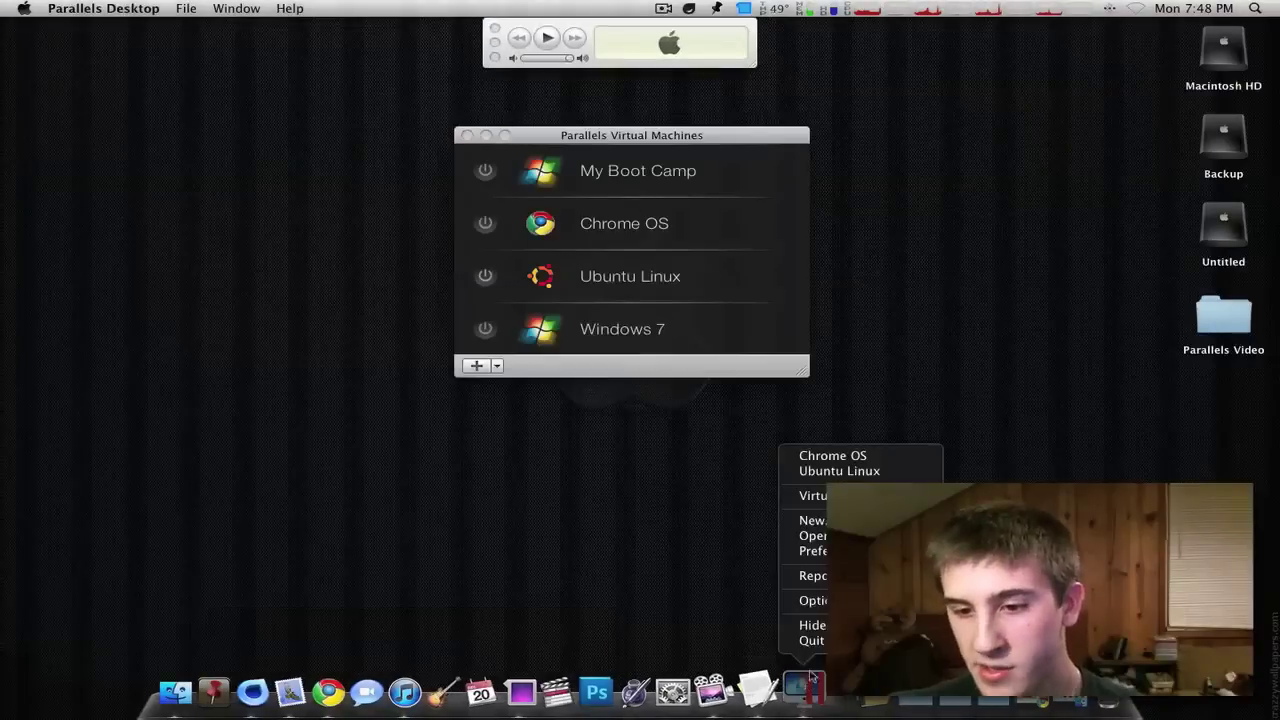
{"action": "left_click", "coordinate": [816, 645]}
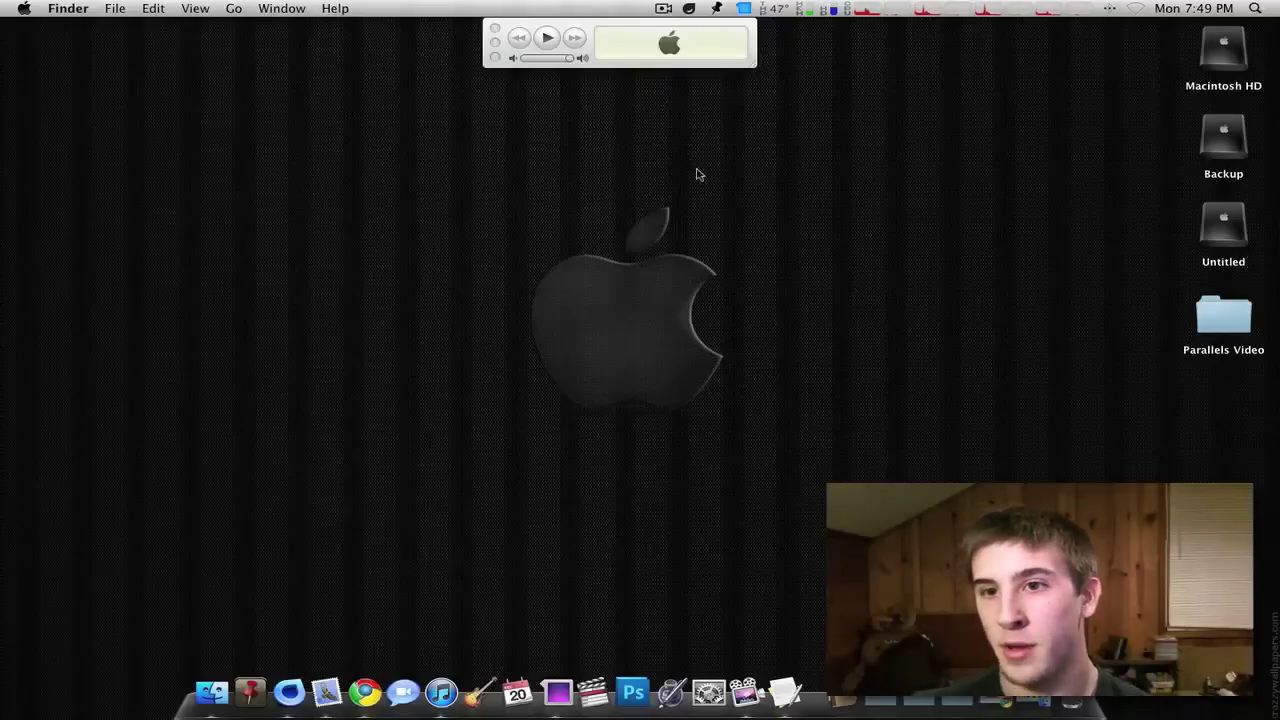
{"action": "left_click", "coordinate": [920, 6]}
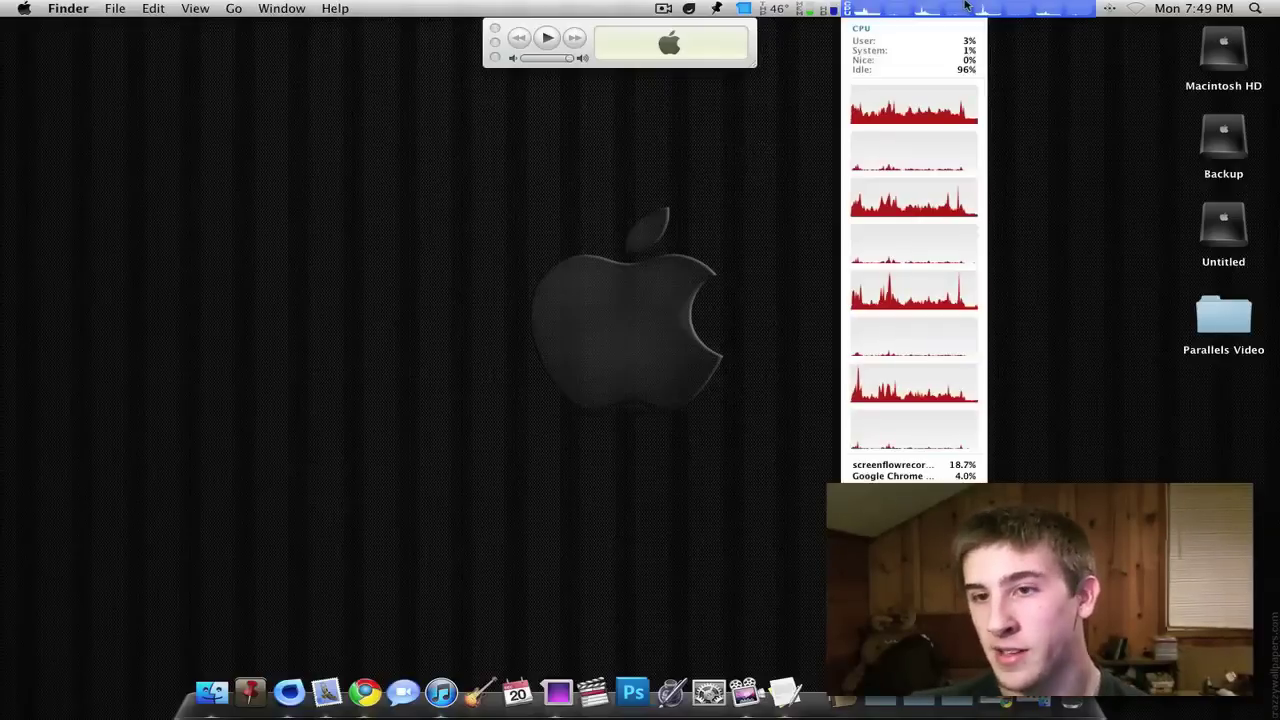
{"action": "left_click", "coordinate": [965, 6]}
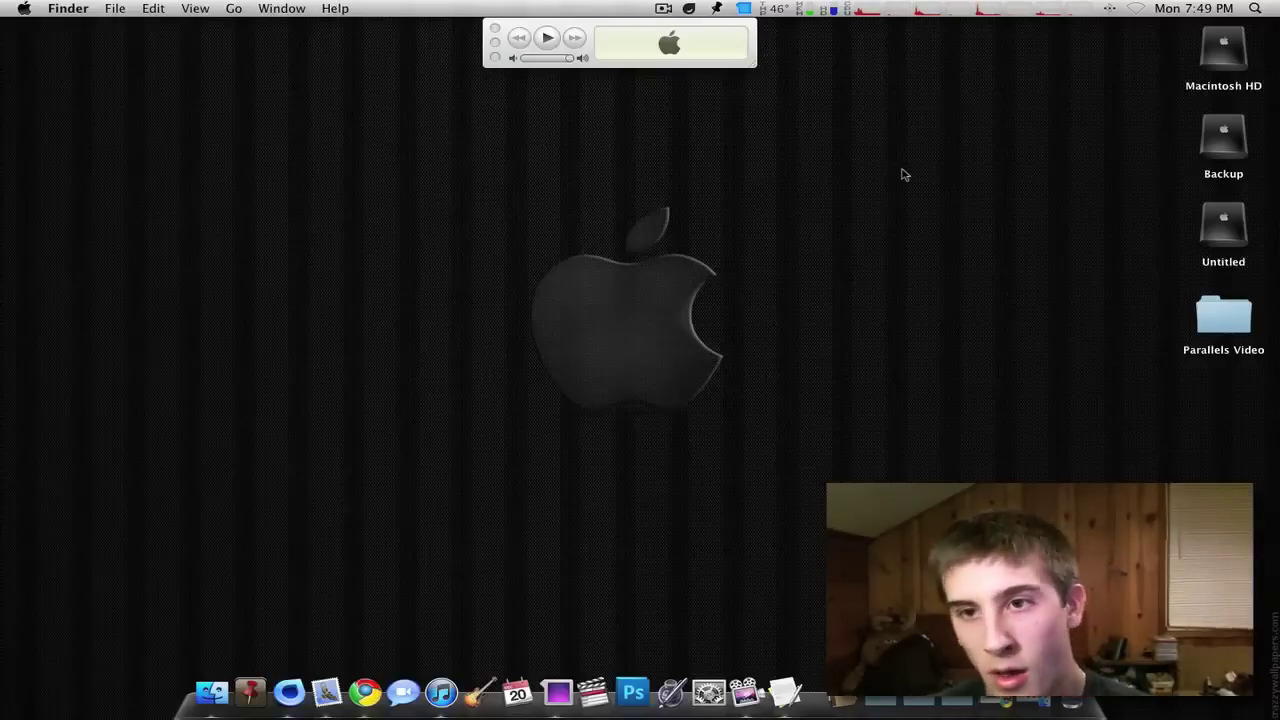
{"action": "left_click", "coordinate": [915, 8]}
{"action": "left_click", "coordinate": [949, 113]}
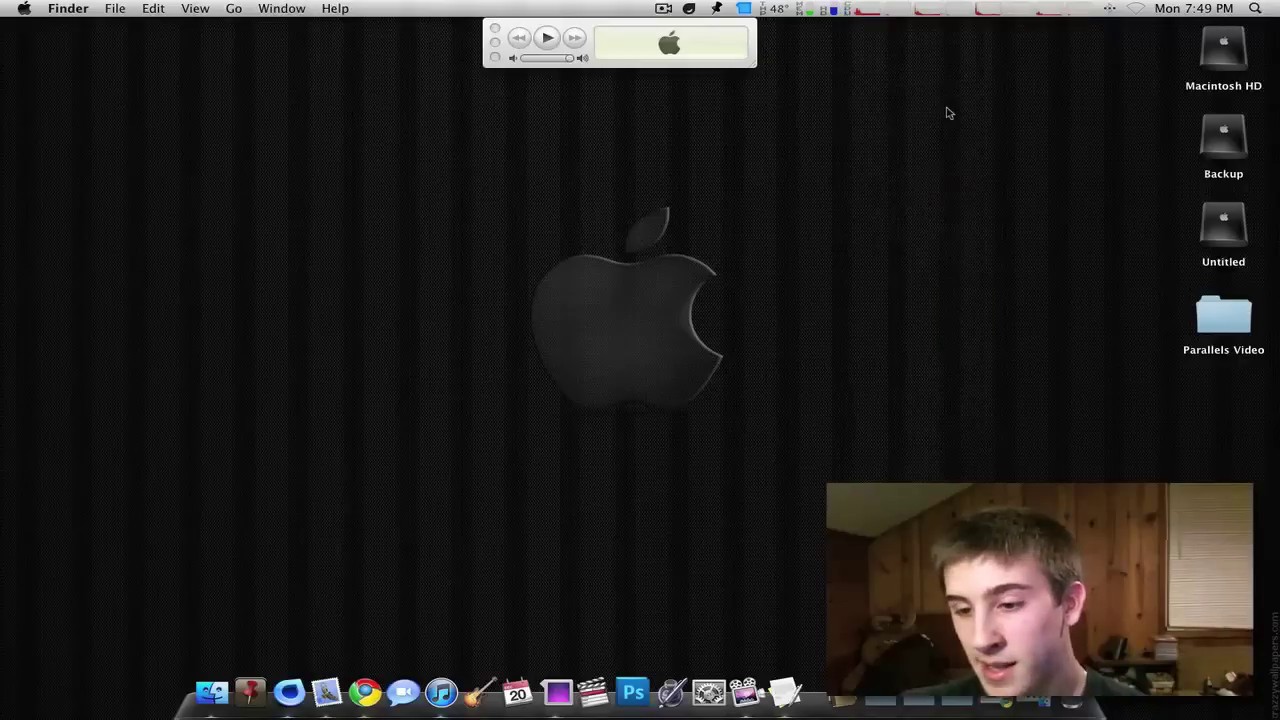
- Restore Chrome, go back to the Parallels Desktop 6 page, and highlight the $69.99 price
{"action": "left_click", "coordinate": [1007, 706]}
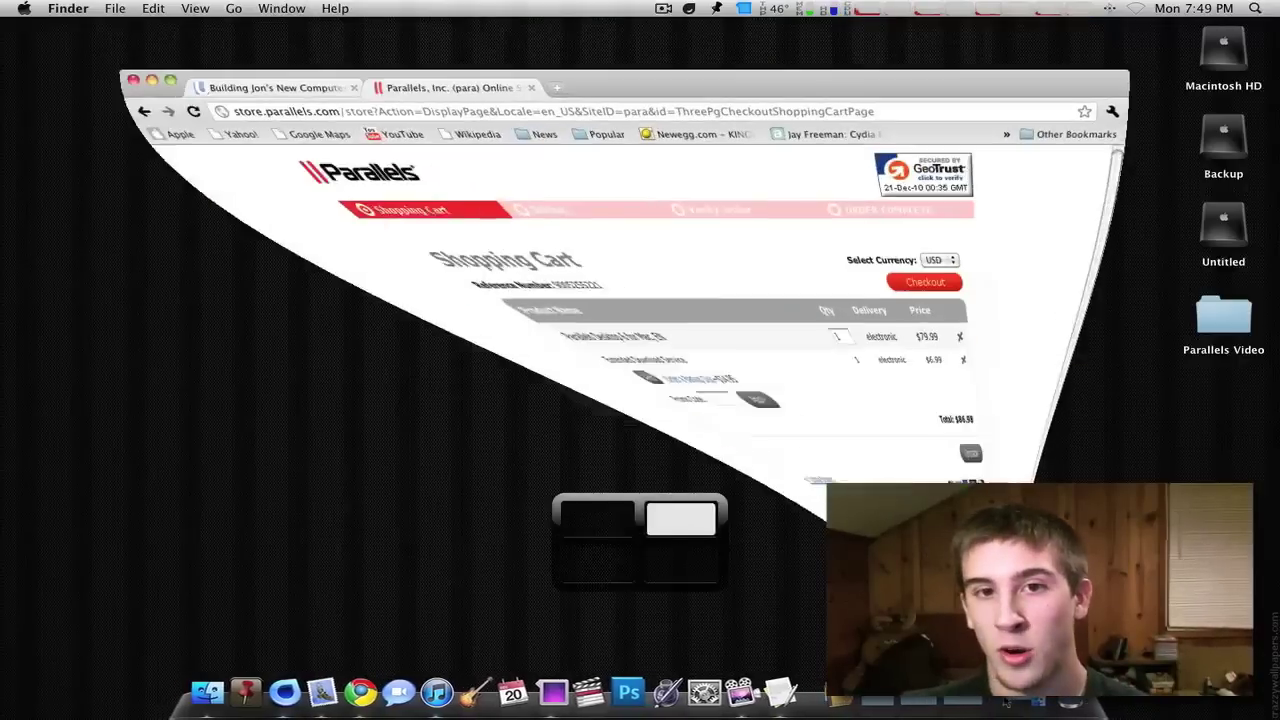
{"action": "key", "text": "super+bracketleft"}
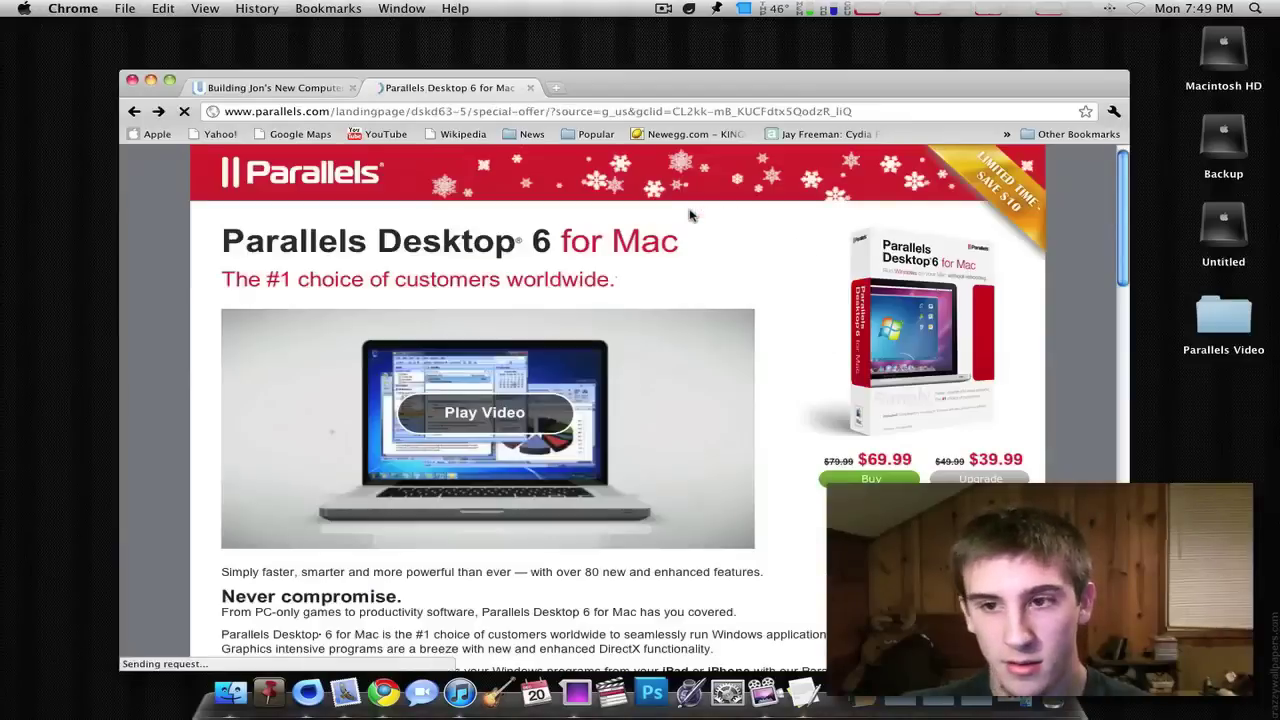
{"action": "scroll", "coordinate": [690, 240], "scroll_direction": "down", "scroll_amount": 2}
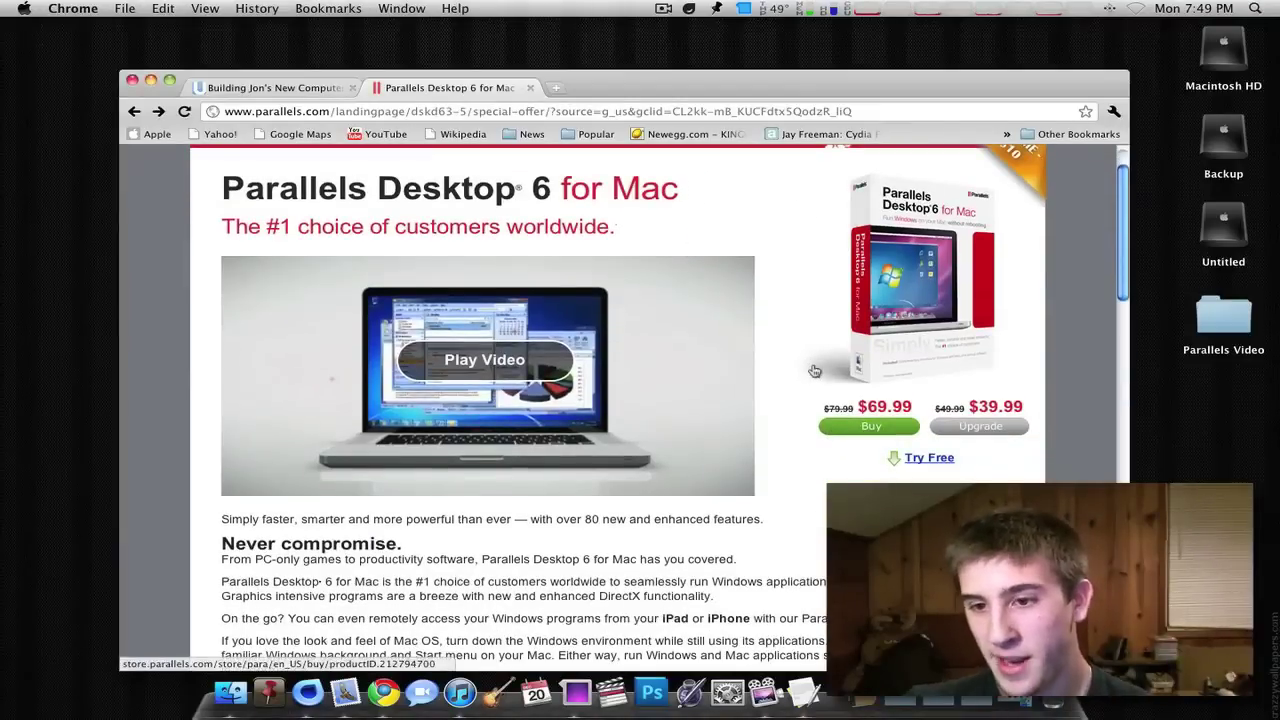
{"action": "left_click_drag", "start_coordinate": [866, 396], "coordinate": [929, 407]}
{"action": "left_click", "coordinate": [1050, 410]}
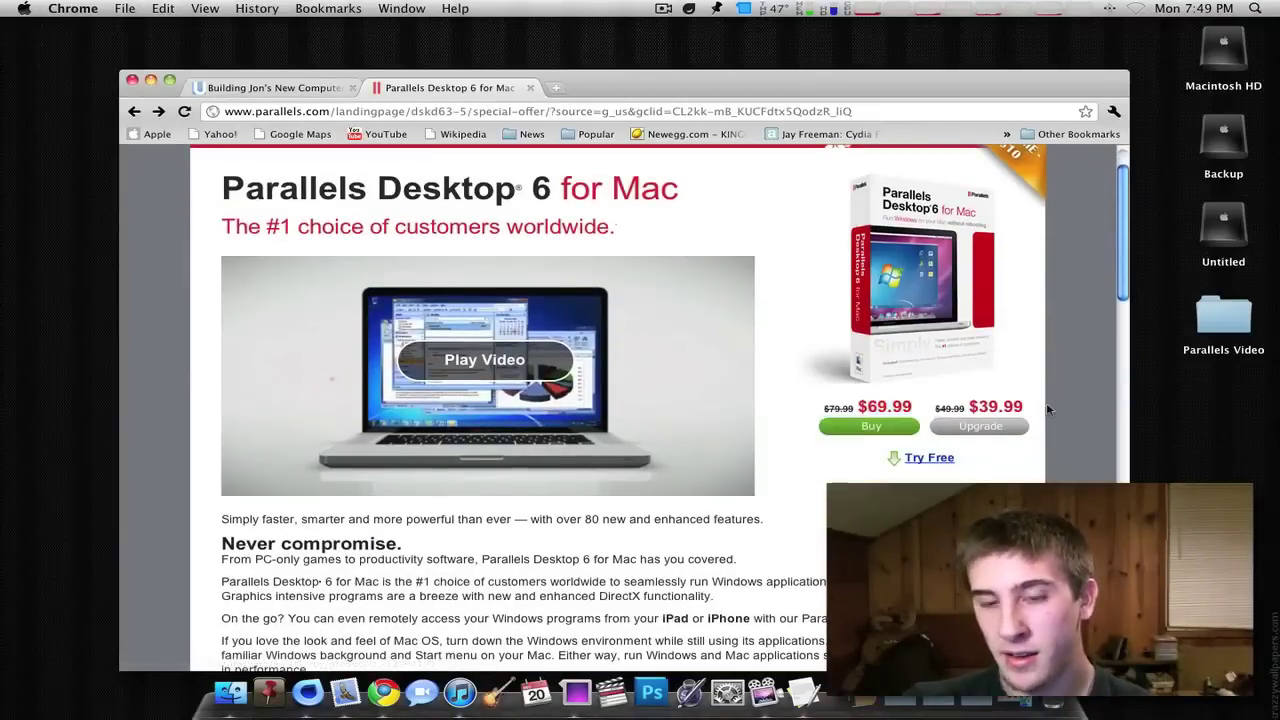
- Return to the Parallels page's space and select the Parallels Desktop 6 for Mac heading
{"action": "key", "text": "F8"}
{"action": "left_click", "coordinate": [362, 275]}
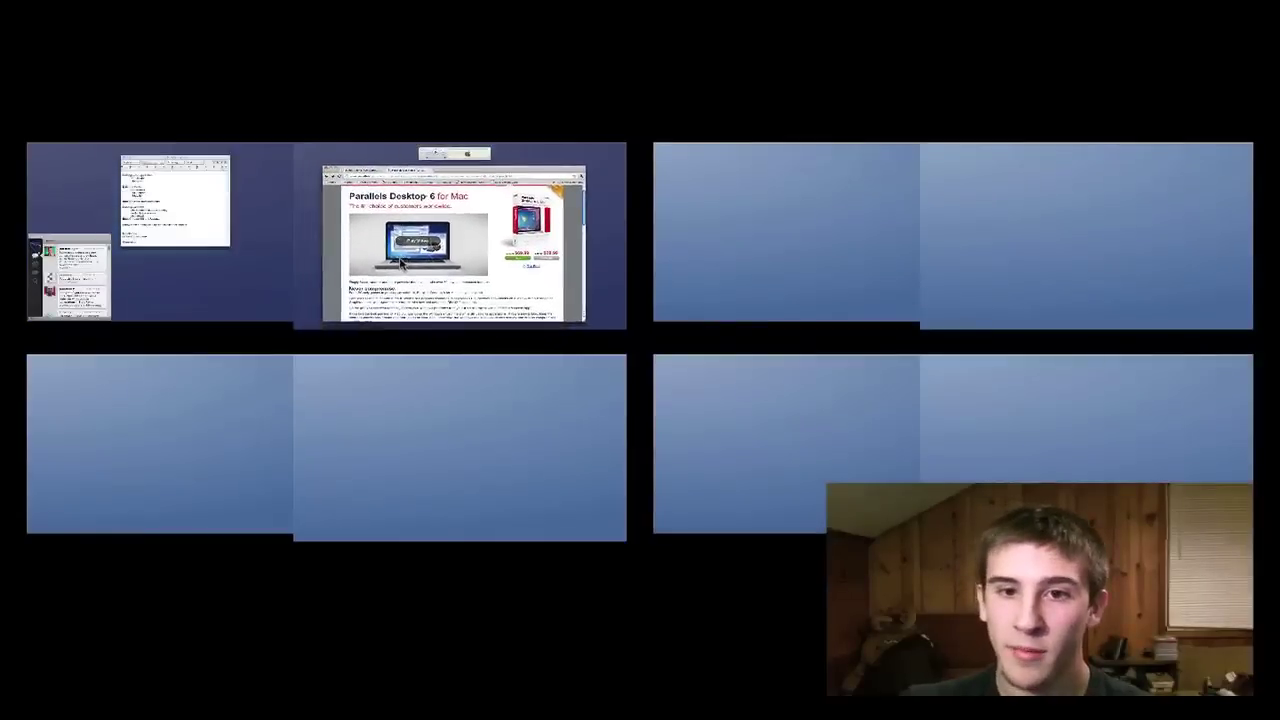
{"action": "scroll", "coordinate": [201, 263], "scroll_direction": "down", "scroll_amount": 8}
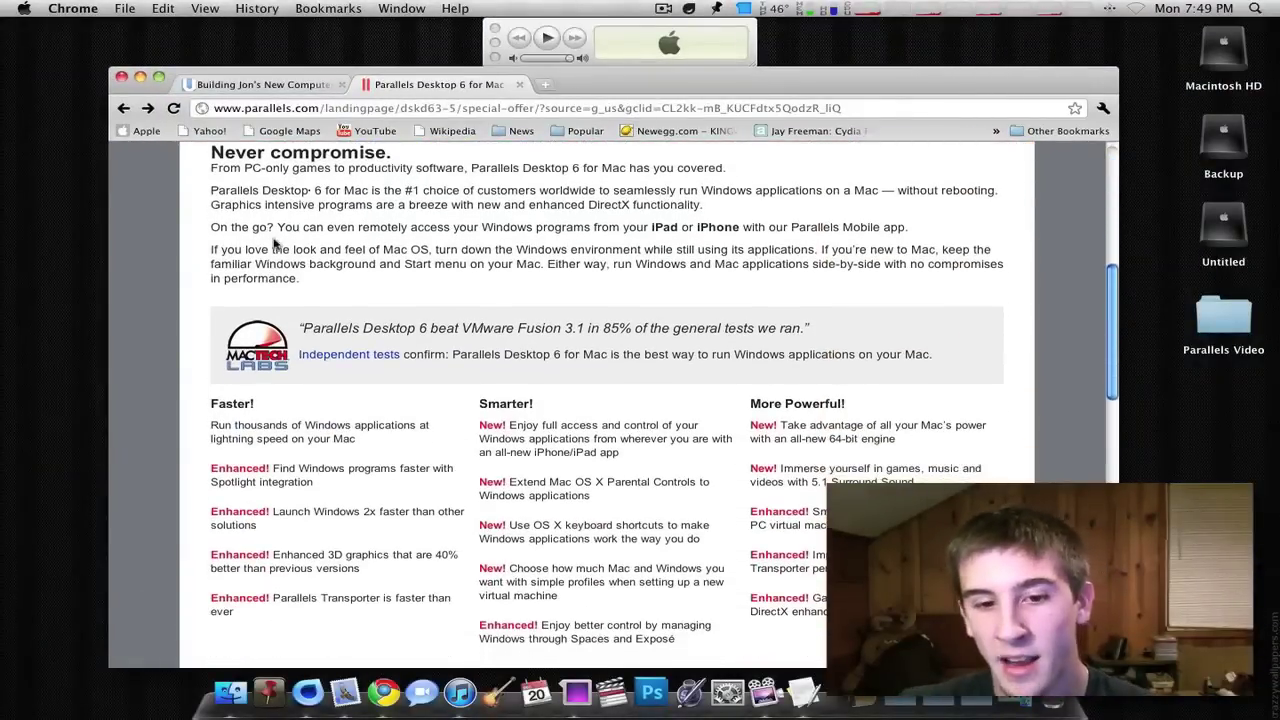
{"action": "scroll", "coordinate": [290, 246], "scroll_direction": "up", "scroll_amount": 8}
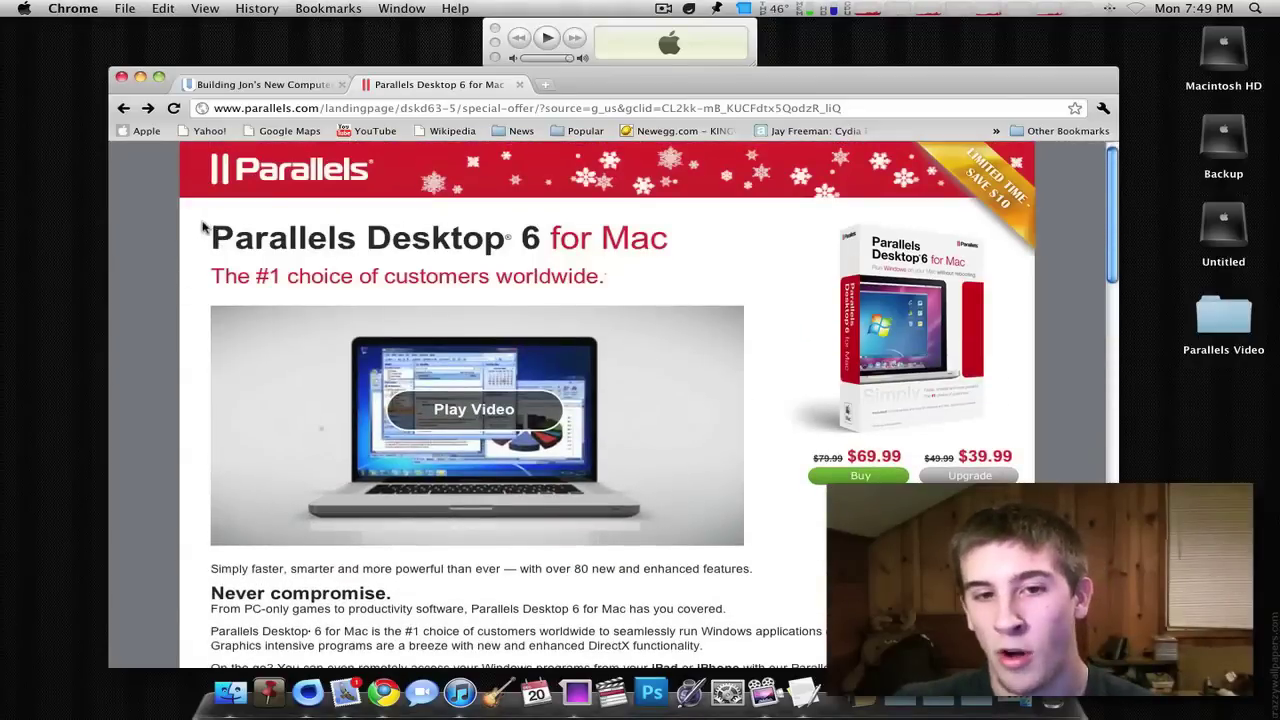
{"action": "left_click_drag", "start_coordinate": [243, 229], "coordinate": [668, 240]}
{"action": "left_click", "coordinate": [680, 240]}
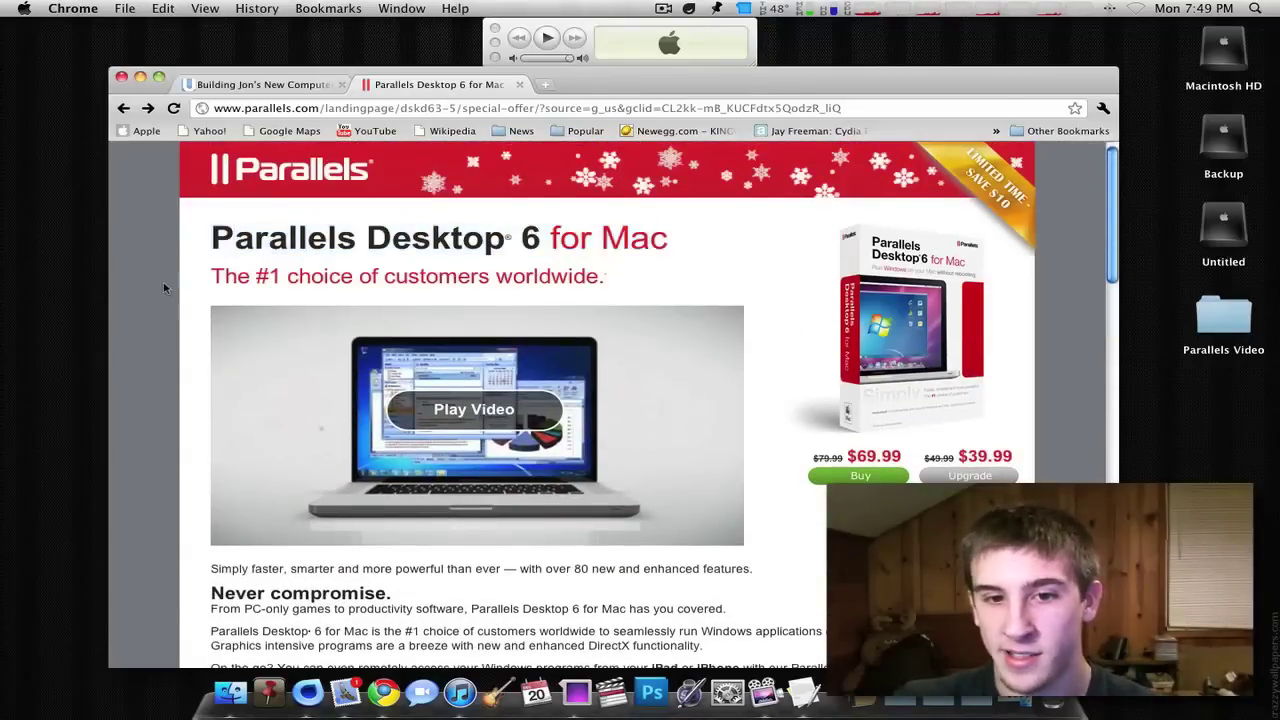
- Select the tagline, scroll through the offer page, and nudge the browser window right
{"action": "scroll", "coordinate": [163, 281], "scroll_direction": "down", "scroll_amount": 3}
{"action": "scroll", "coordinate": [160, 281], "scroll_direction": "up", "scroll_amount": 3}
{"action": "left_click_drag", "start_coordinate": [214, 280], "coordinate": [488, 285]}
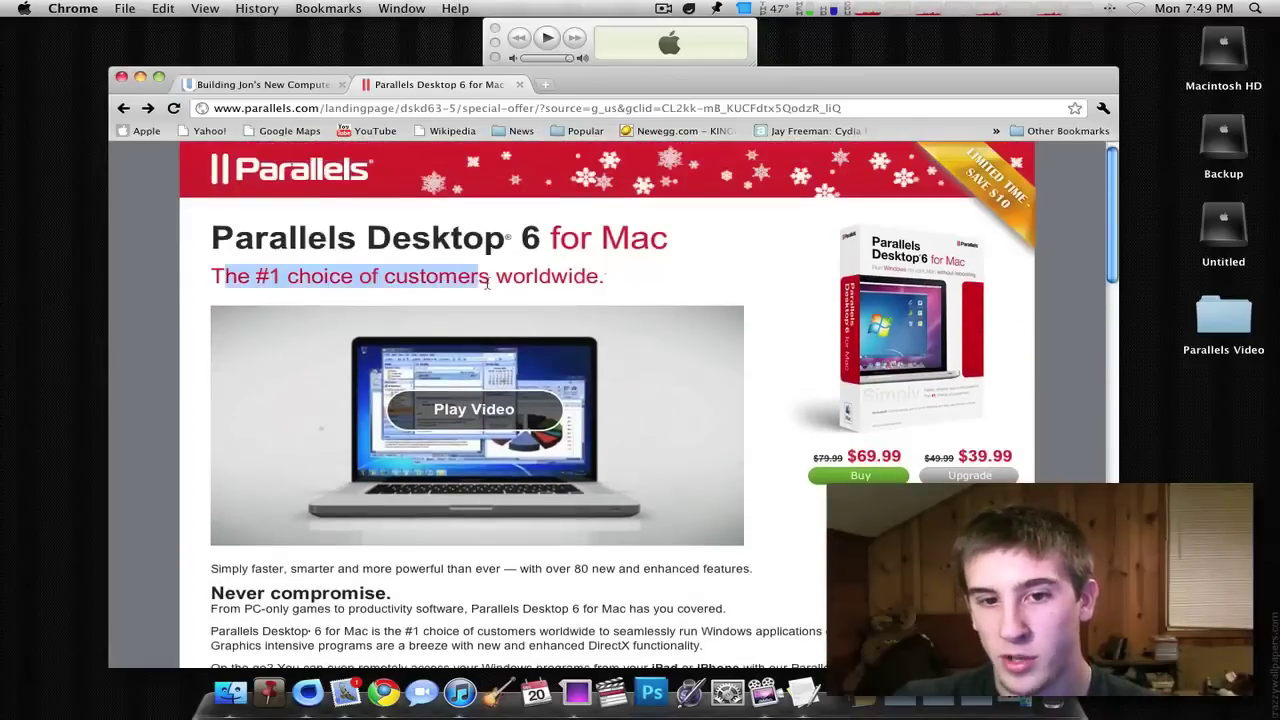
{"action": "left_click", "coordinate": [178, 284]}
{"action": "scroll", "coordinate": [145, 285], "scroll_direction": "down", "scroll_amount": 10}
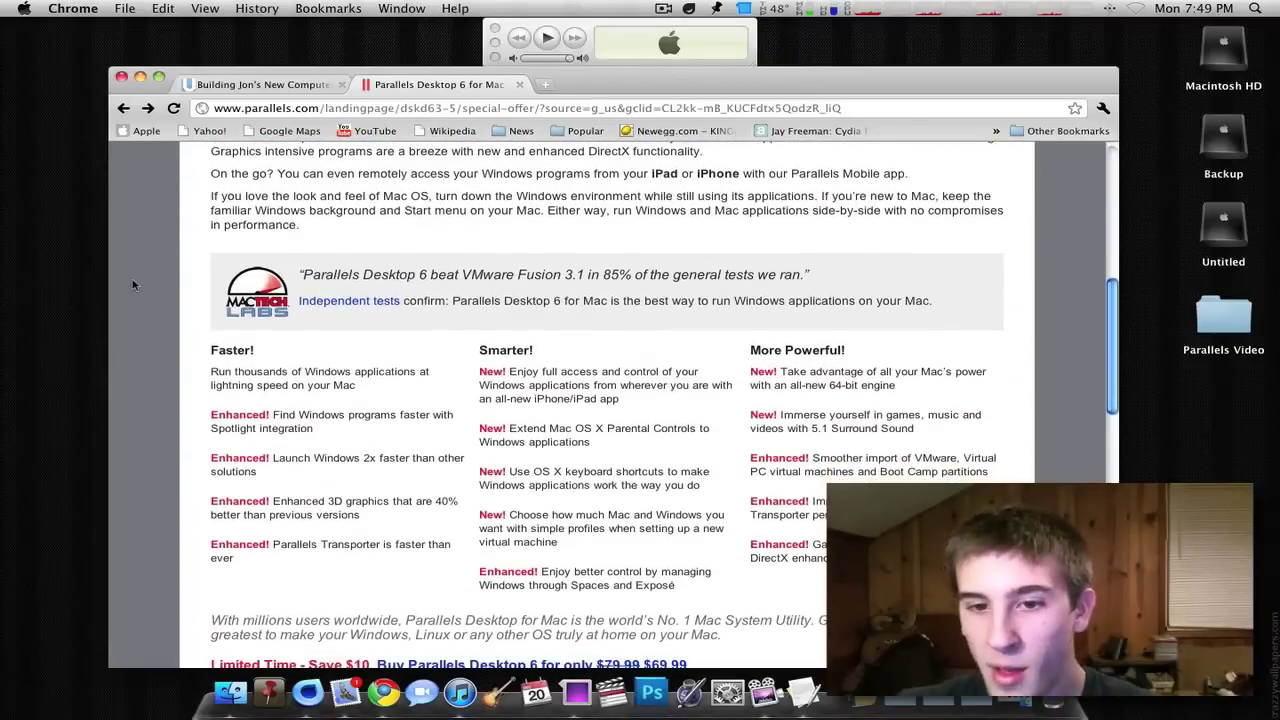
{"action": "scroll", "coordinate": [133, 285], "scroll_direction": "down", "scroll_amount": 5}
{"action": "scroll", "coordinate": [133, 285], "scroll_direction": "up", "scroll_amount": 15}
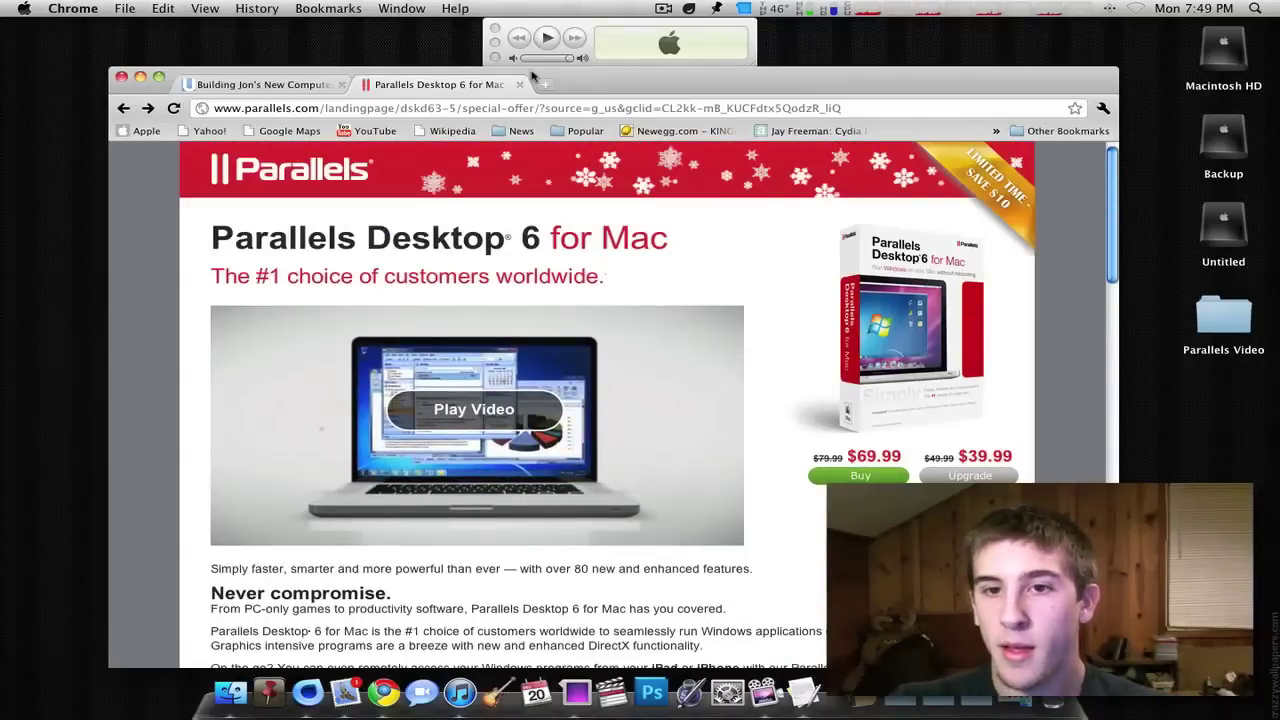
{"action": "left_click_drag", "start_coordinate": [580, 85], "coordinate": [590, 88]}
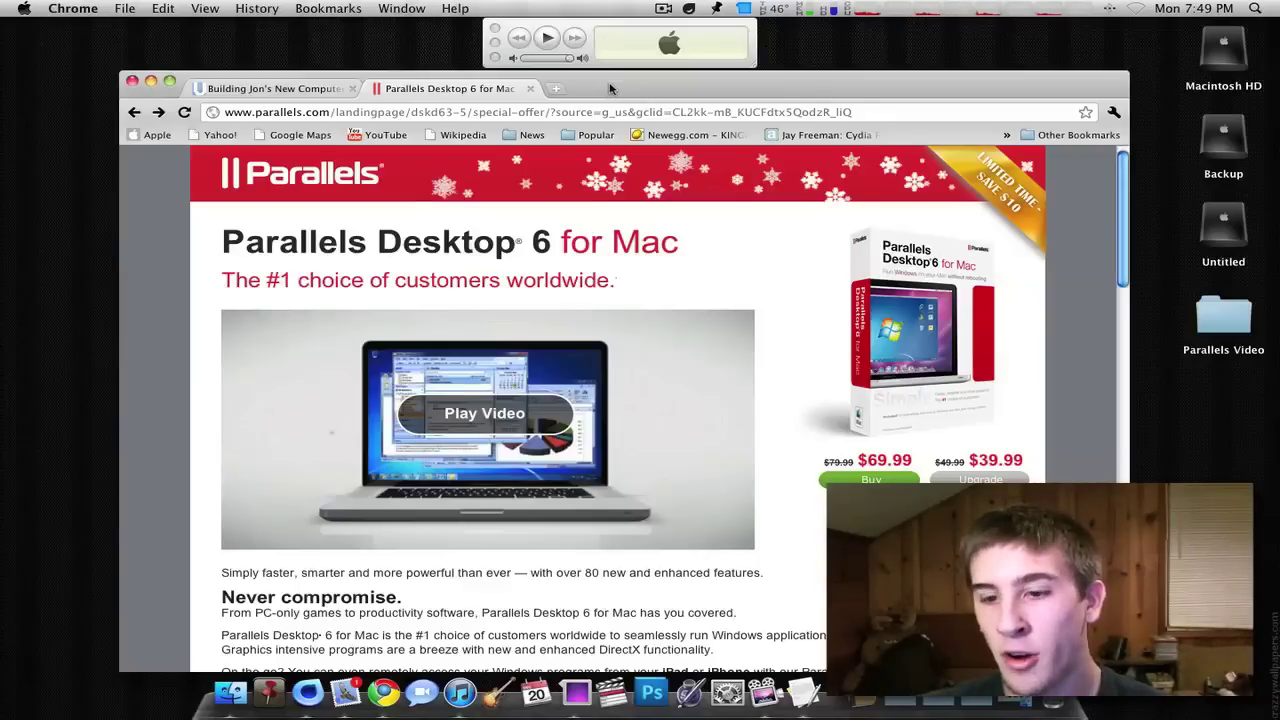
- Hide Chrome, launch HandBrake from the Applications stack, and cancel its source file prompt
{"action": "key", "text": "F11"}
{"action": "left_click", "coordinate": [845, 693]}
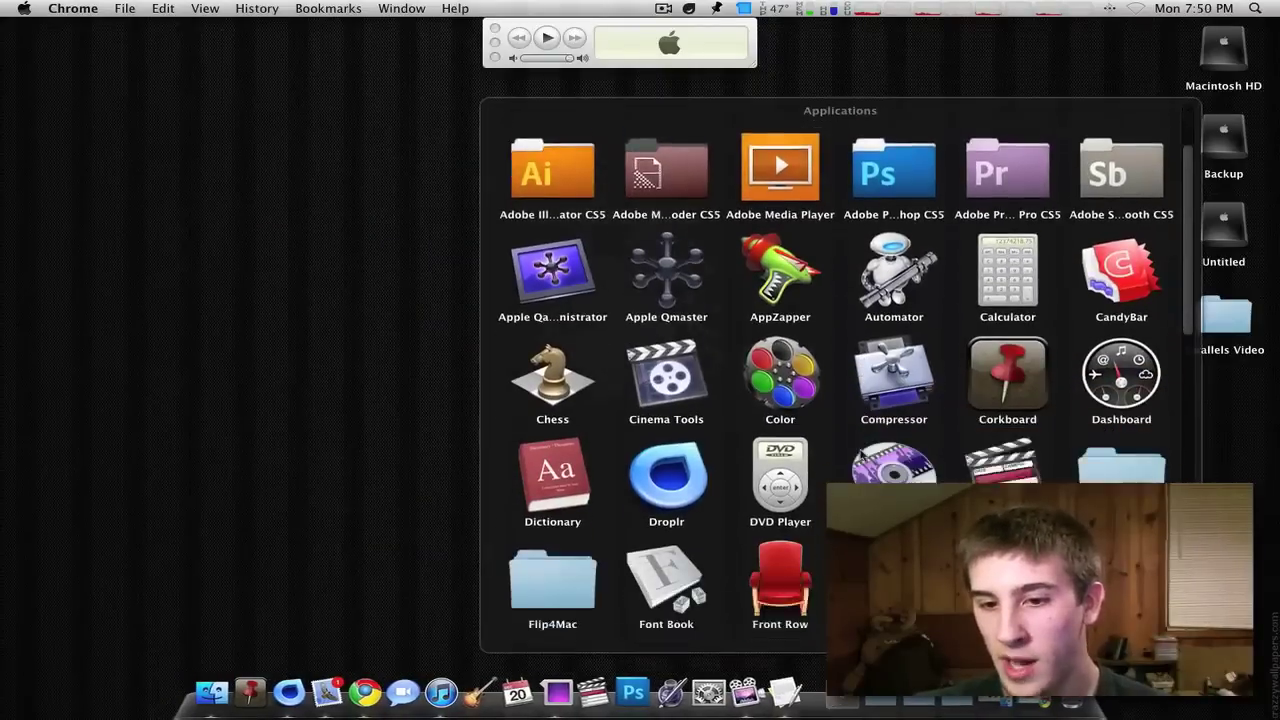
{"action": "scroll", "coordinate": [861, 455], "scroll_direction": "down", "scroll_amount": 5}
{"action": "key", "text": "Escape"}
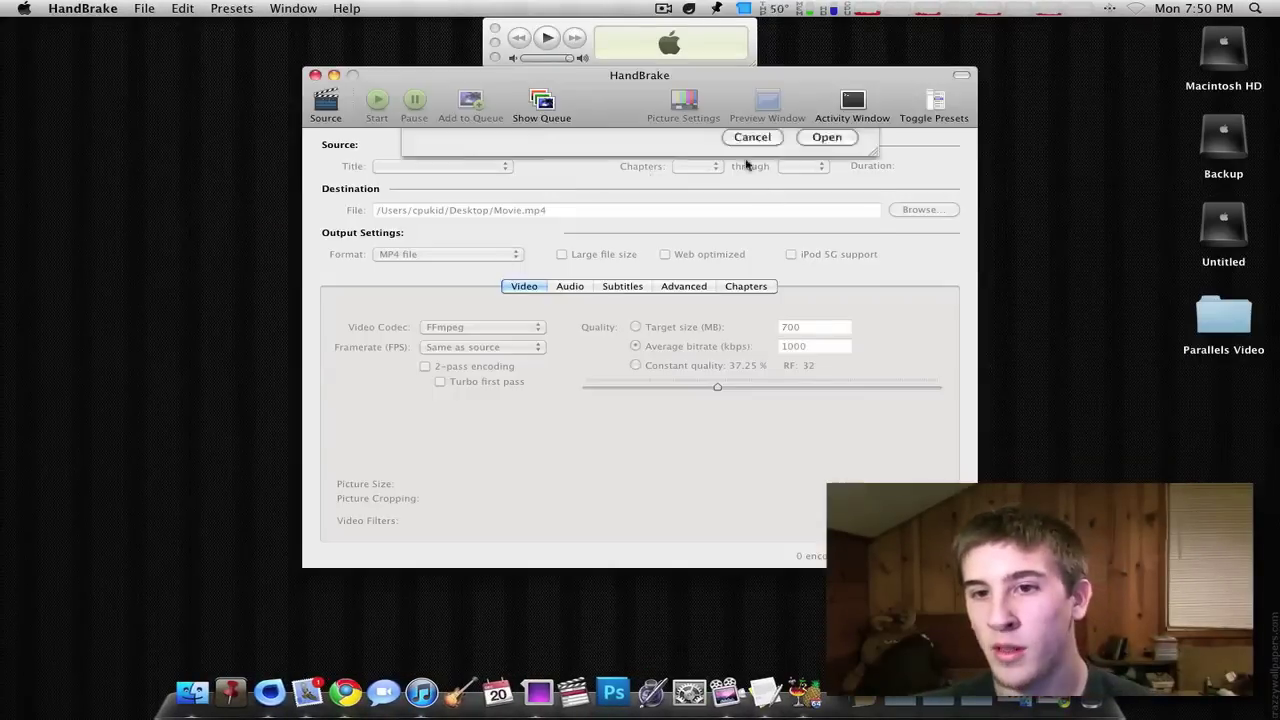
{"action": "left_click_drag", "start_coordinate": [723, 86], "coordinate": [636, 117]}
{"action": "left_click", "coordinate": [751, 457]}
- Quit HandBrake from its menu, leaving the bare Finder desktop
{"action": "left_click", "coordinate": [22, 8]}
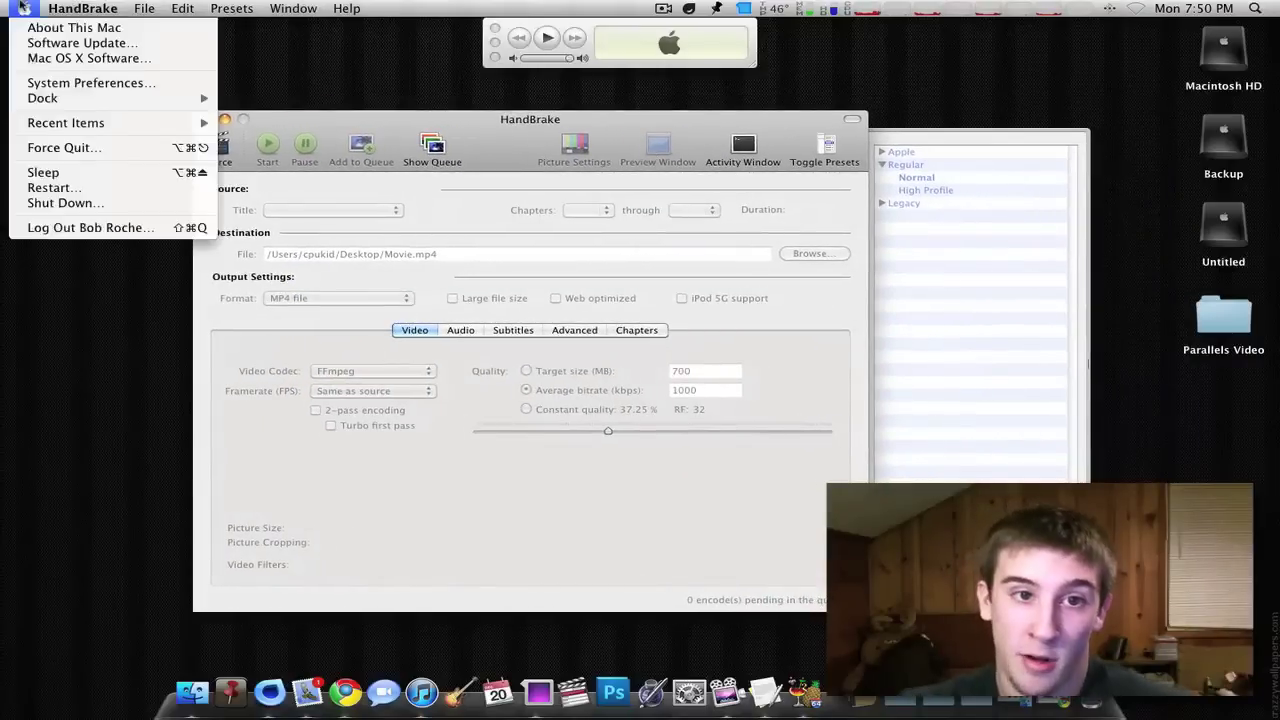
{"action": "left_click", "coordinate": [124, 150]}
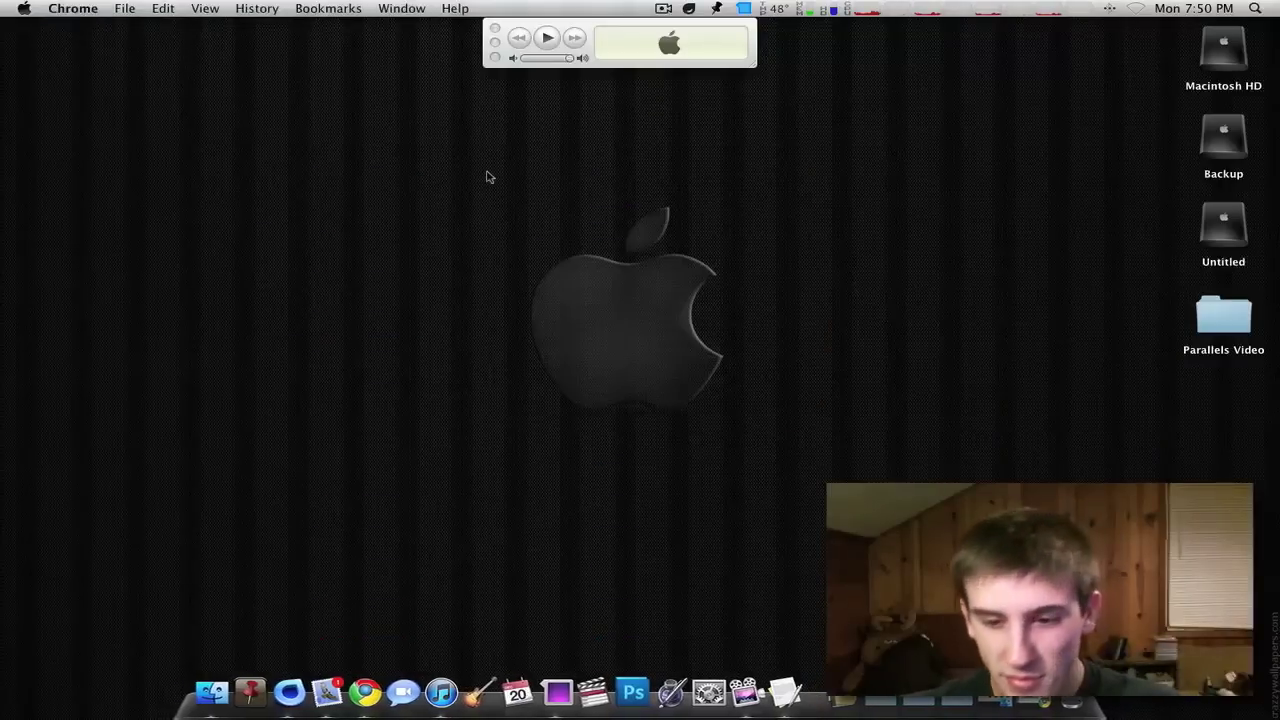
{"action": "left_click", "coordinate": [487, 177]}
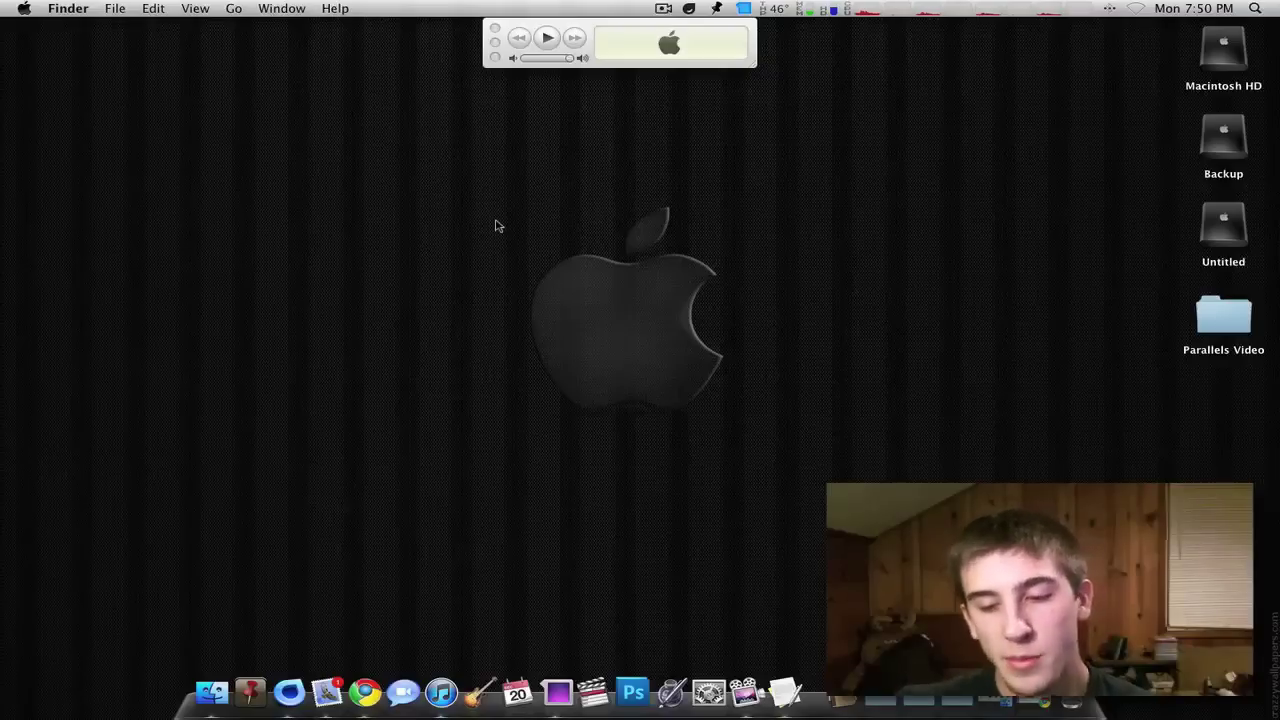
{"action": "left_click", "coordinate": [662, 8]}
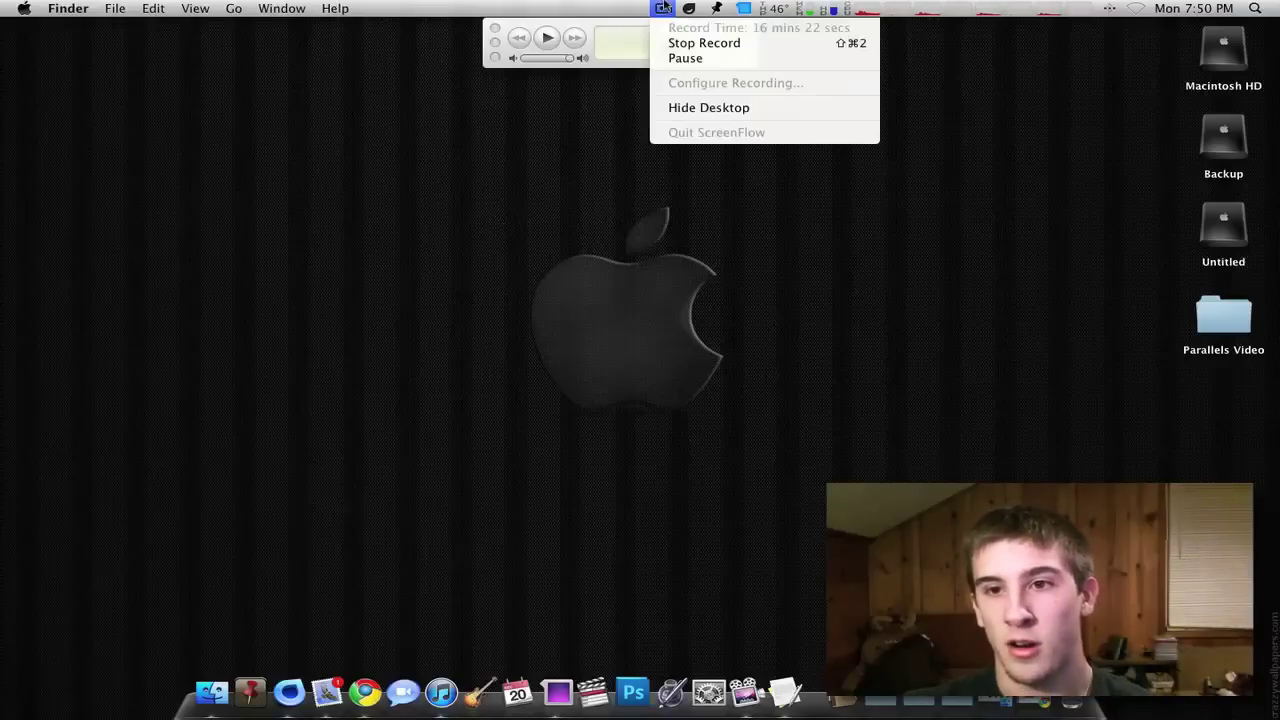
{"action": "left_click", "coordinate": [662, 8]}
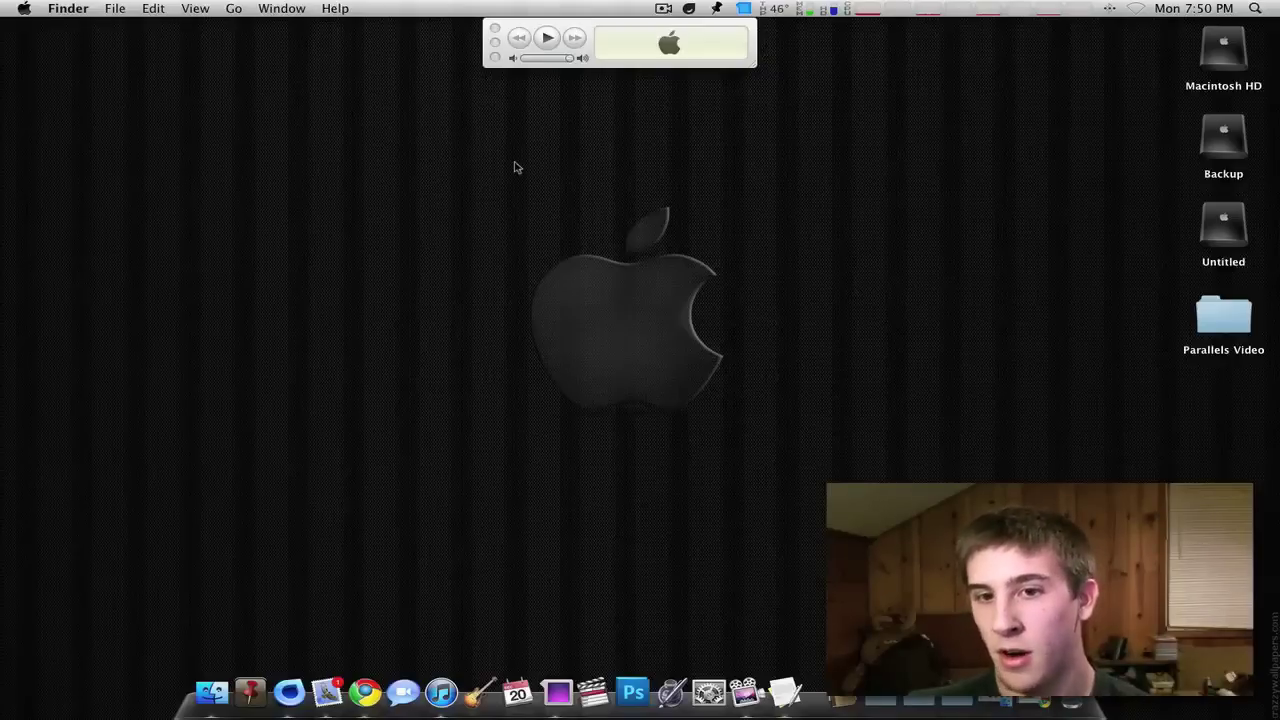
{"action": "left_click_drag", "start_coordinate": [516, 186], "coordinate": [774, 459]}
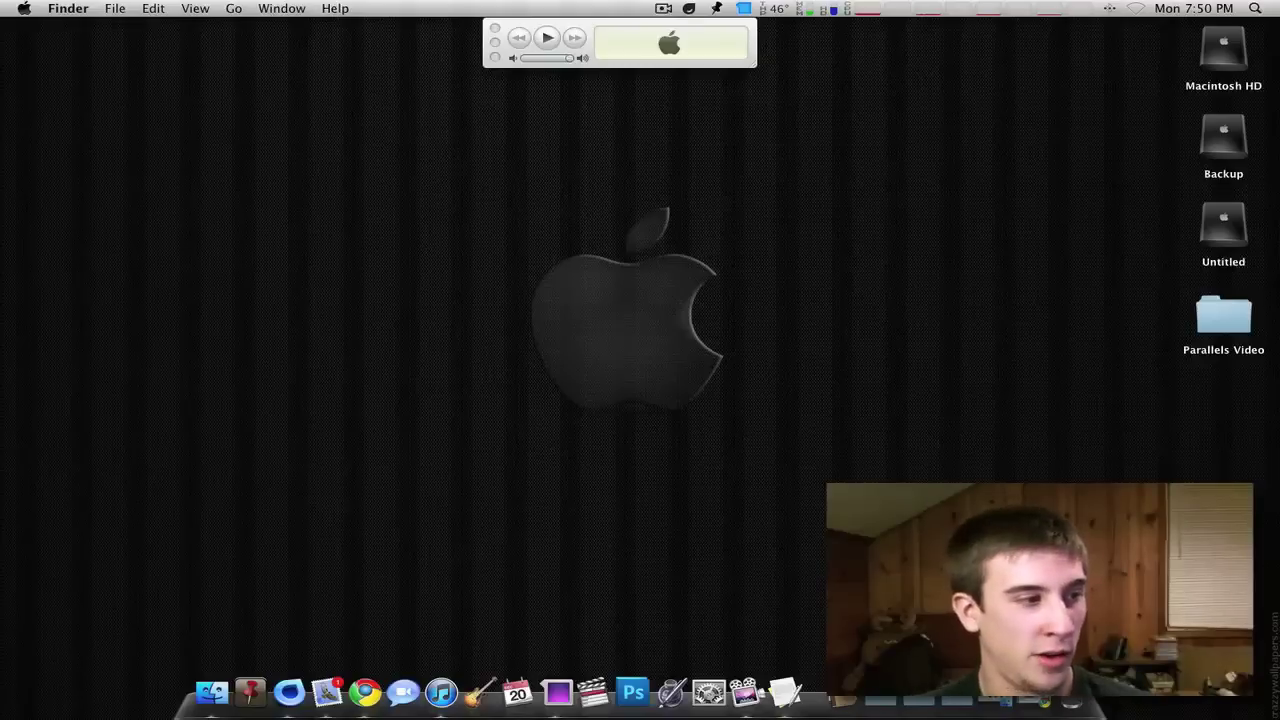
{"action": "key", "text": "super+Tab"}
{"action": "left_click_drag", "start_coordinate": [187, 353], "coordinate": [443, 303]}
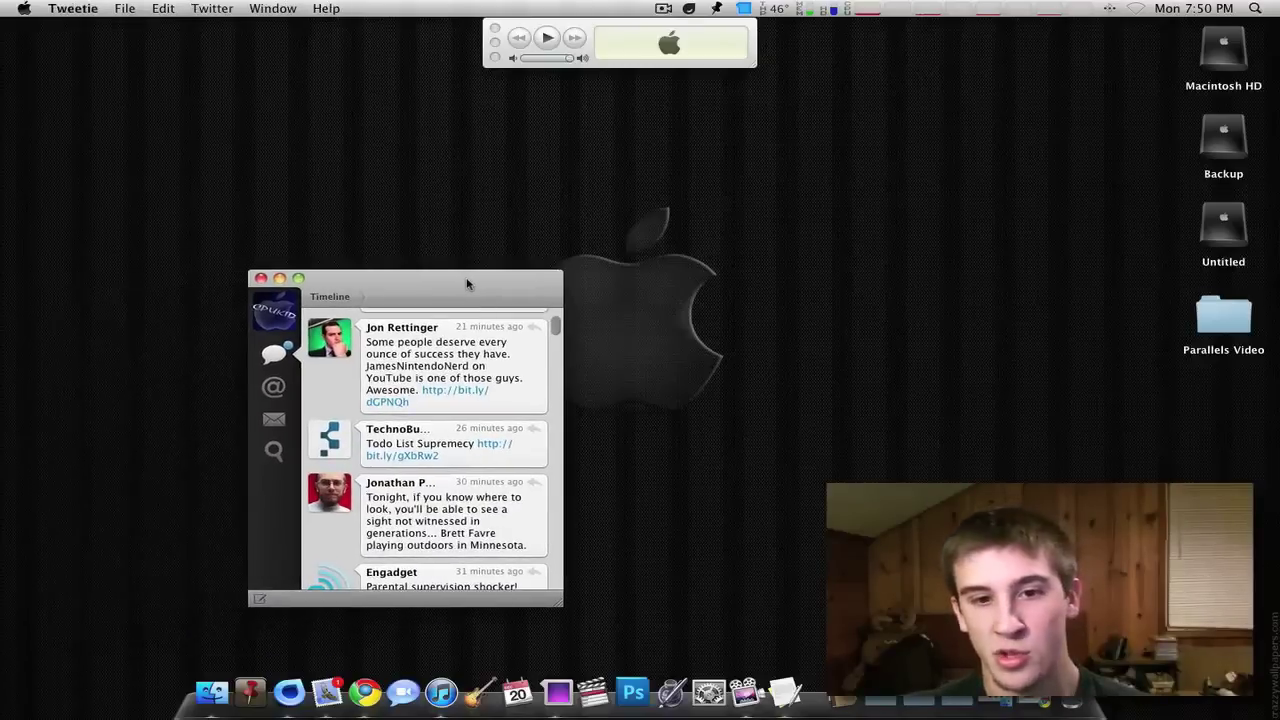
{"action": "key", "text": "super+w"}
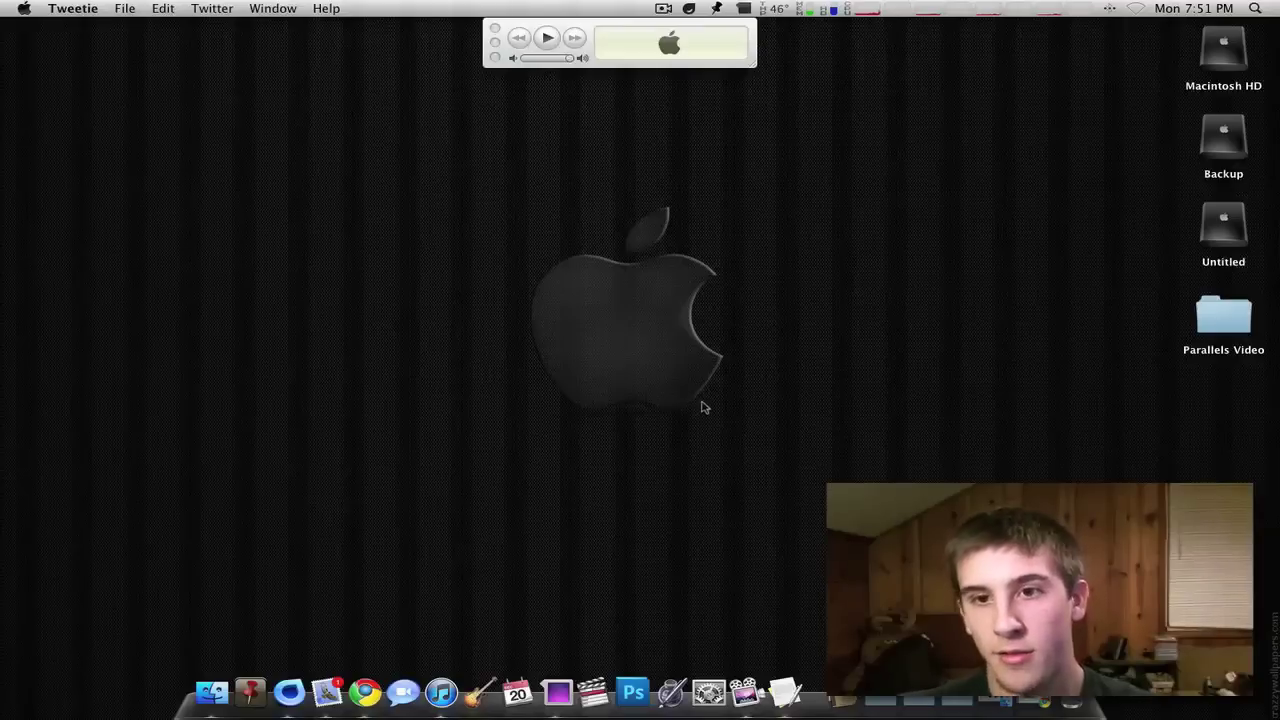
{"action": "left_click", "coordinate": [669, 41]}
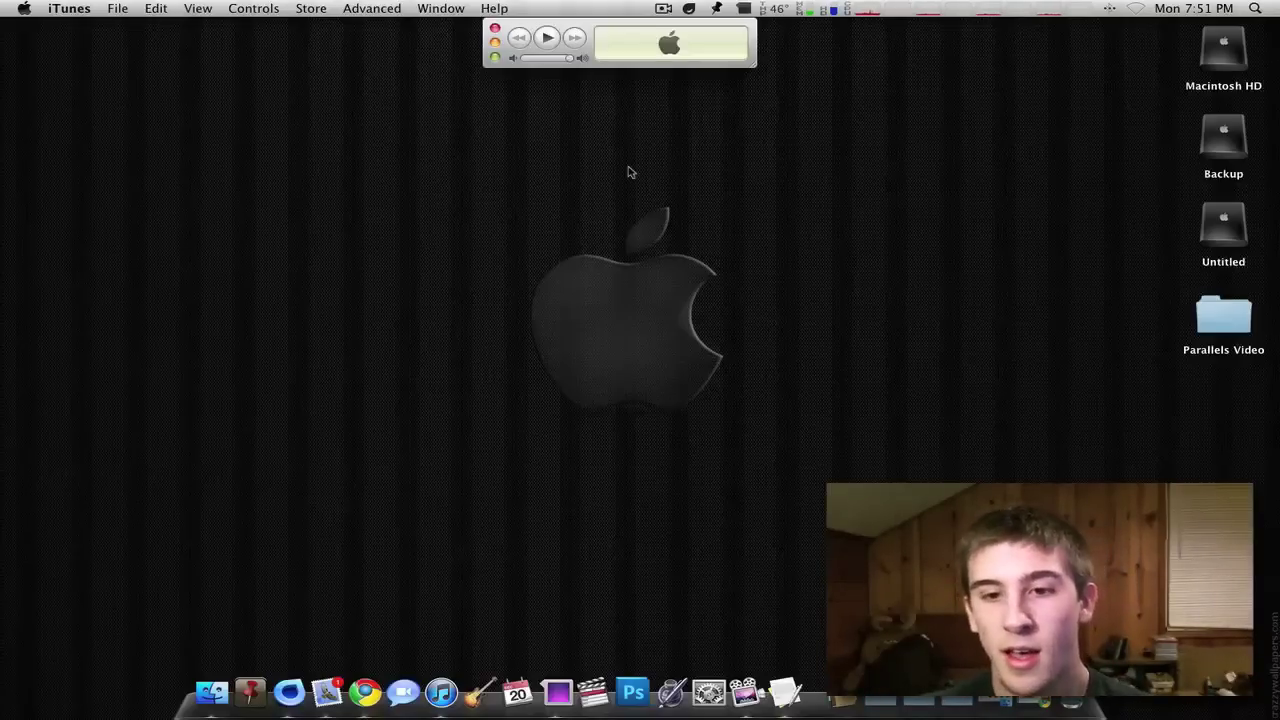
{"action": "left_click_drag", "start_coordinate": [506, 195], "coordinate": [777, 400]}
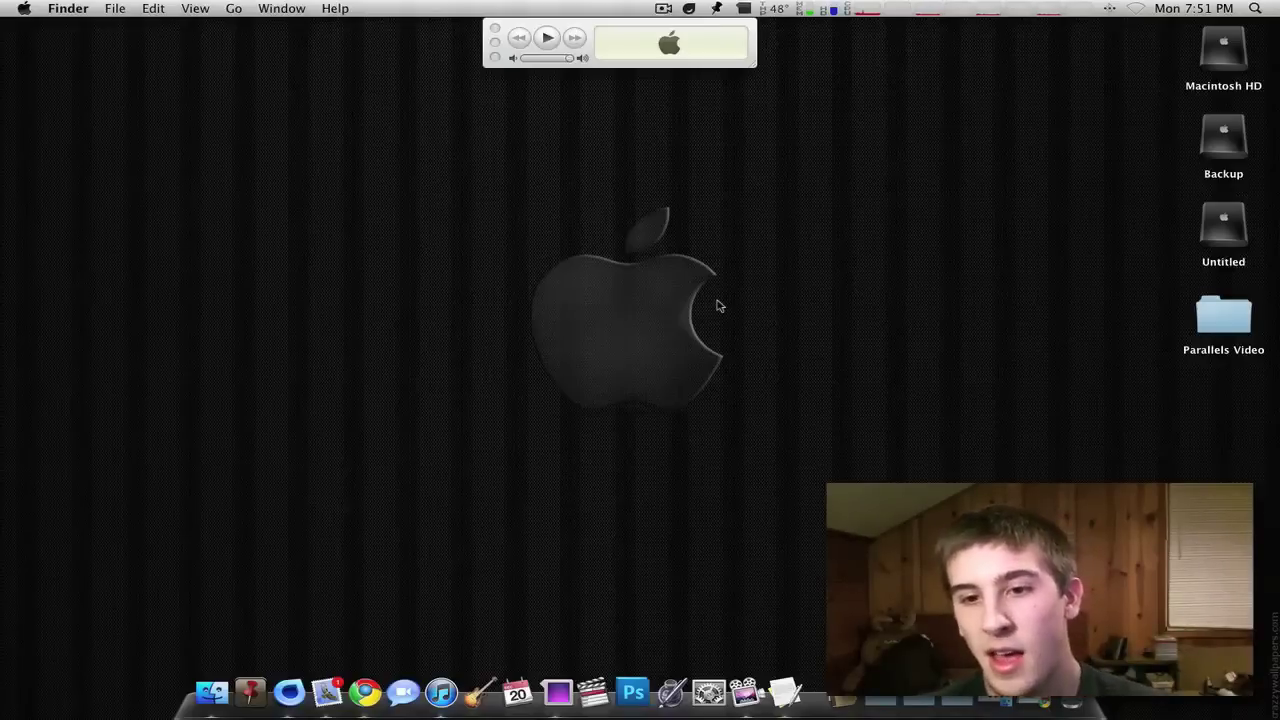
{"action": "left_click", "coordinate": [494, 58]}
{"action": "left_click", "coordinate": [200, 238]}
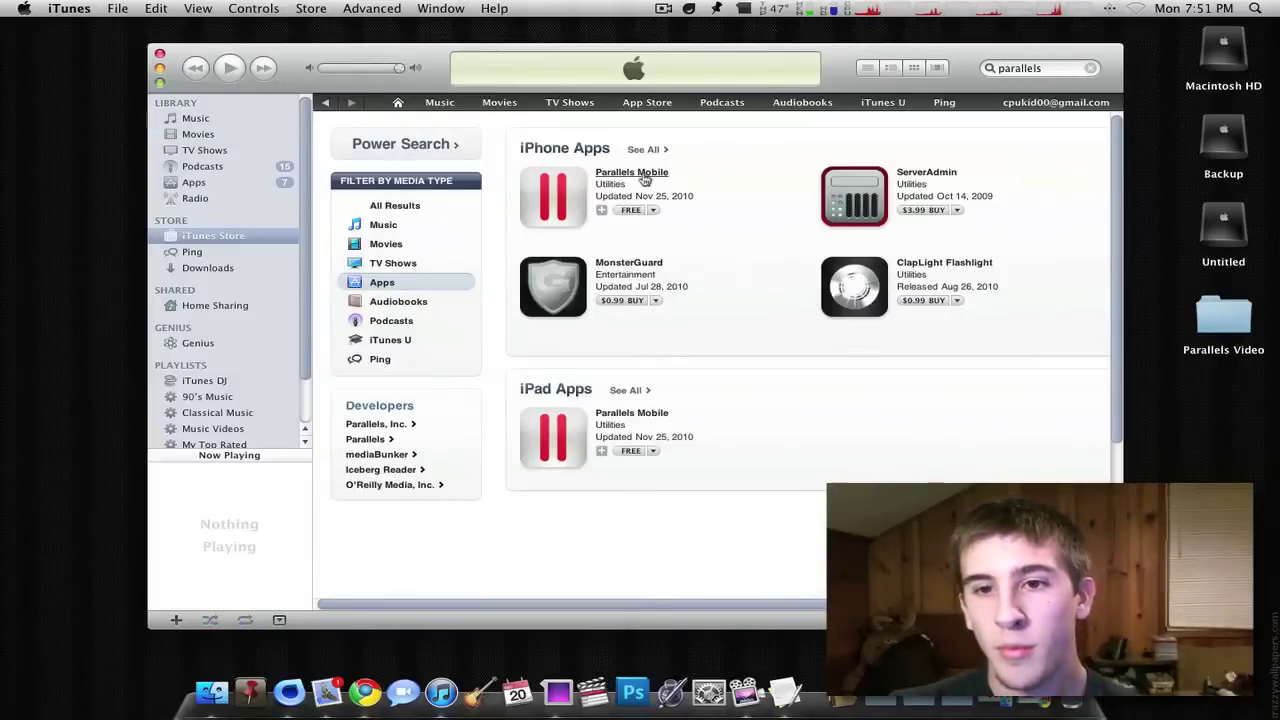
{"action": "left_click", "coordinate": [645, 178]}
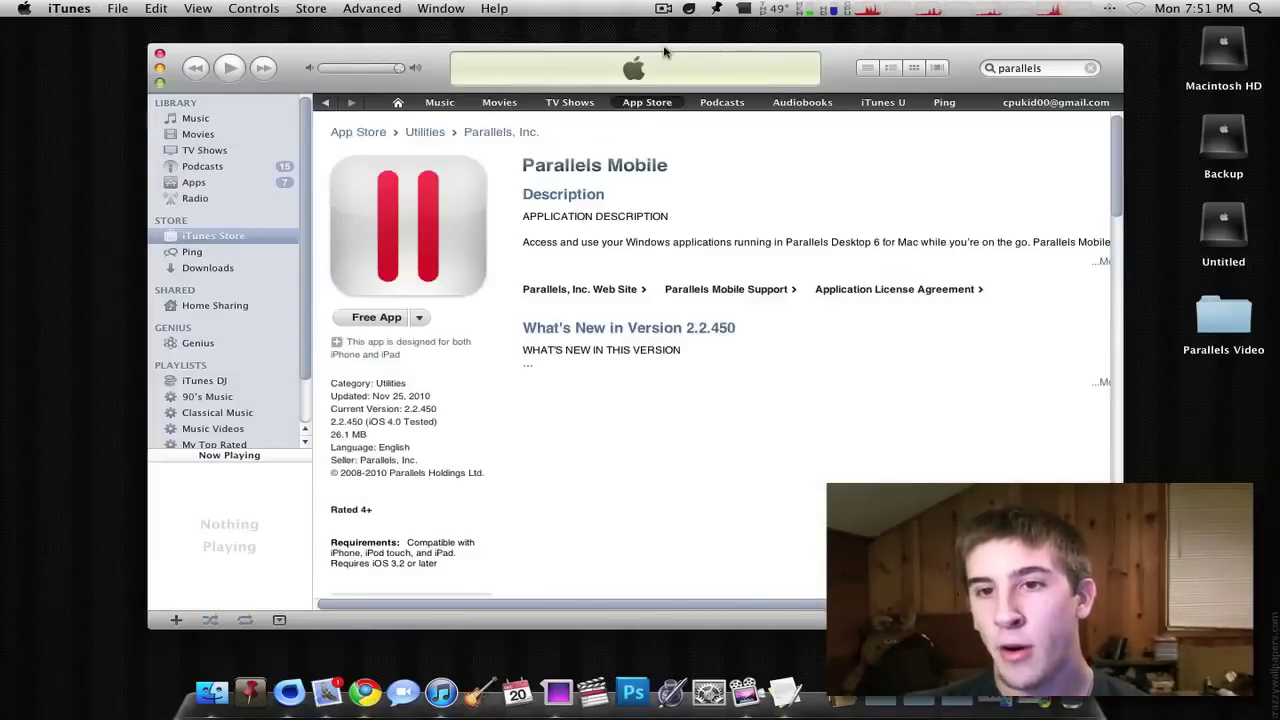
{"action": "left_click_drag", "start_coordinate": [664, 51], "coordinate": [662, 53]}
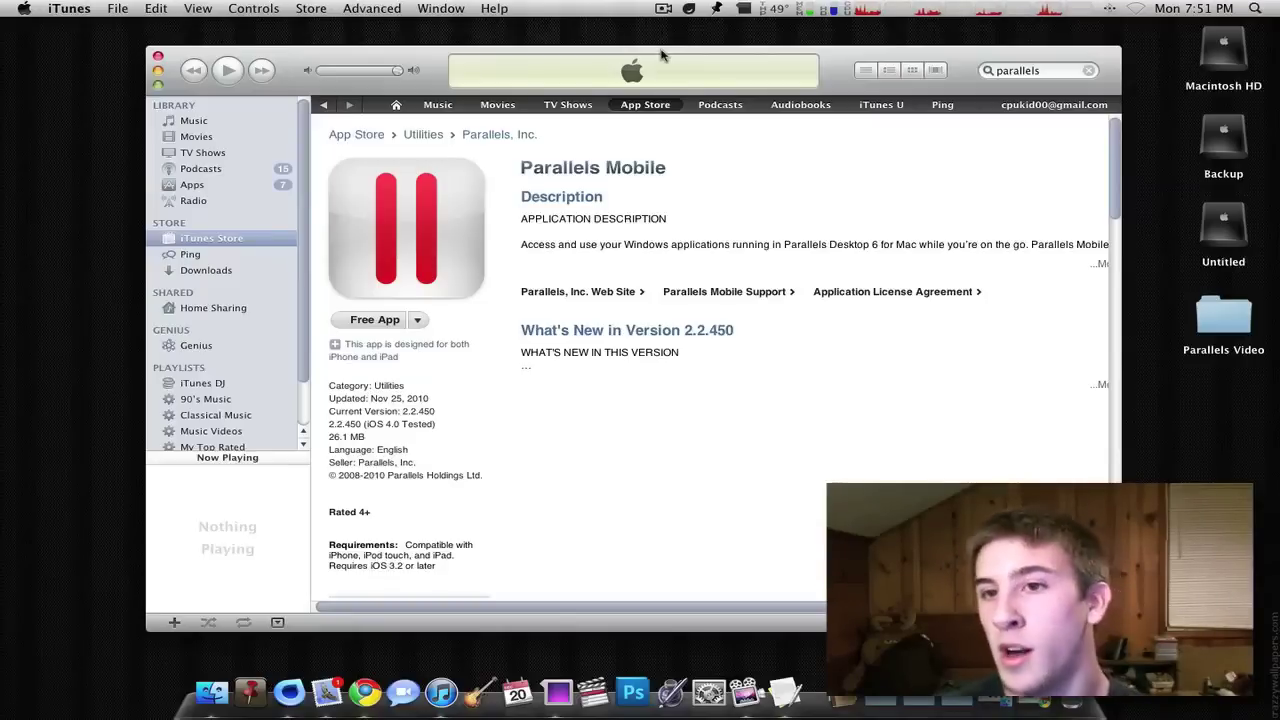
{"action": "left_click_drag", "start_coordinate": [660, 55], "coordinate": [641, 57]}
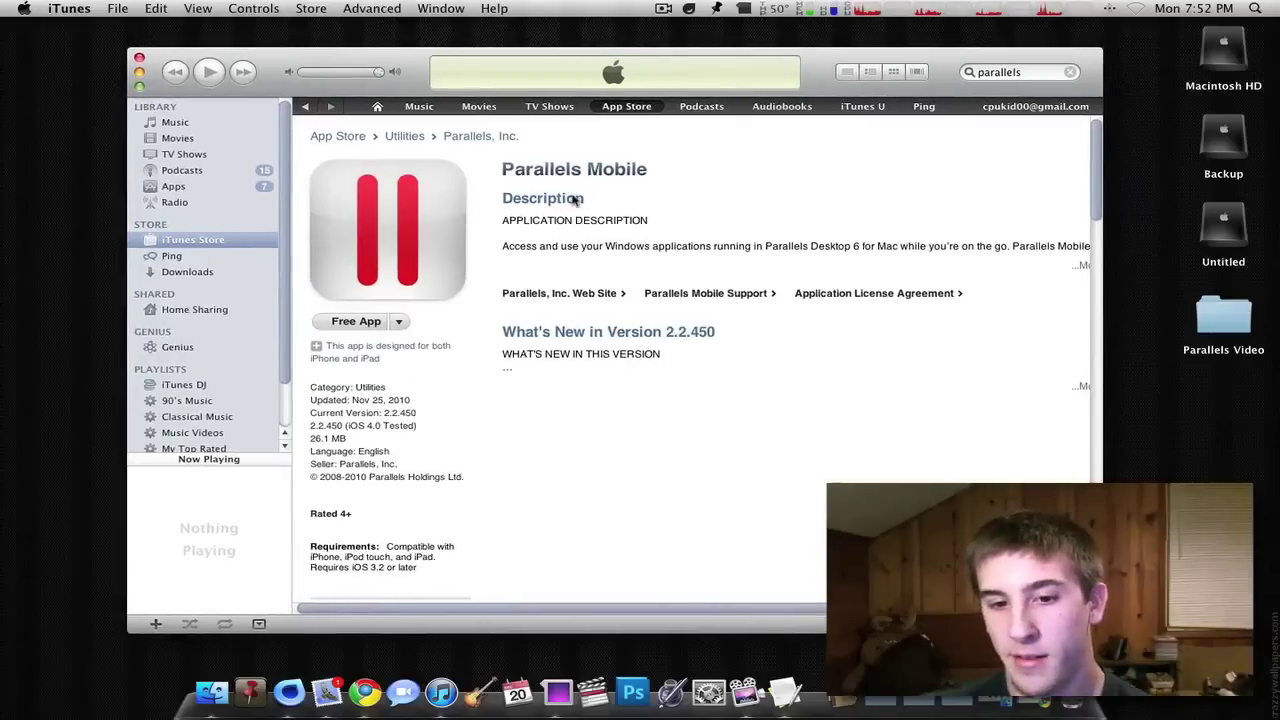
{"action": "scroll", "coordinate": [622, 276], "scroll_direction": "down", "scroll_amount": 5}
{"action": "scroll", "coordinate": [622, 278], "scroll_direction": "up", "scroll_amount": 5}
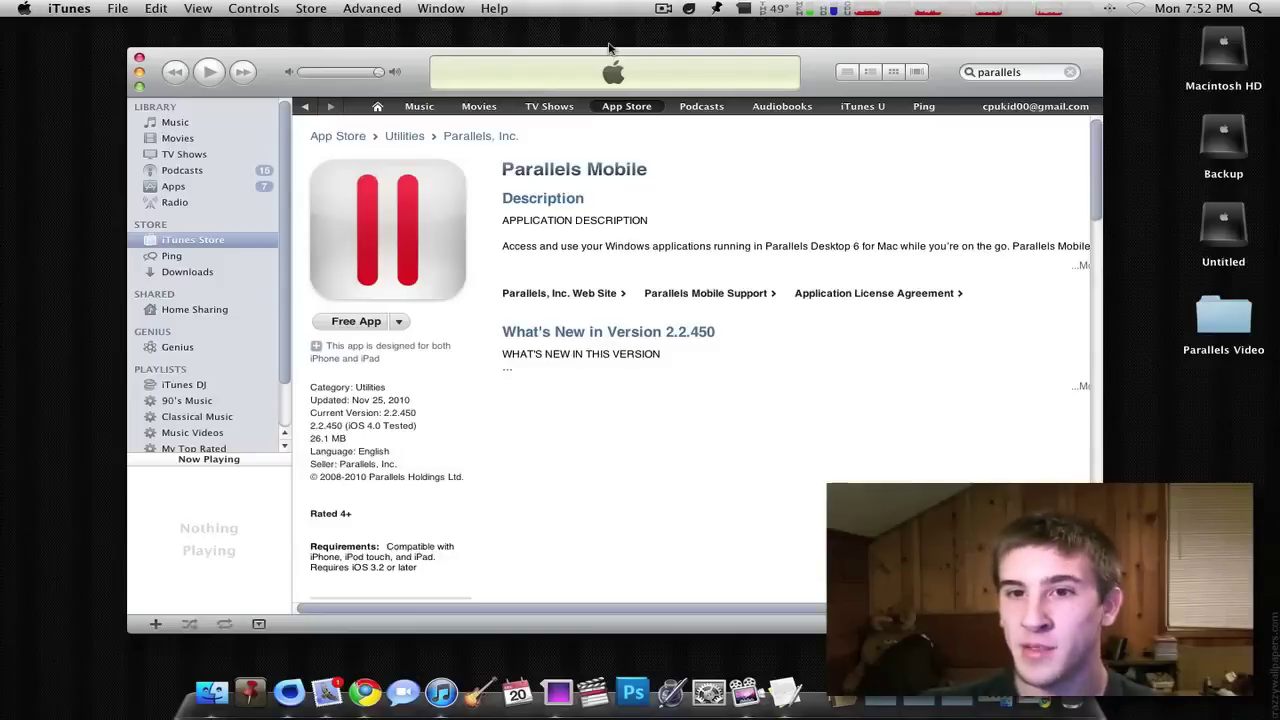
{"action": "left_click_drag", "start_coordinate": [607, 55], "coordinate": [603, 55]}
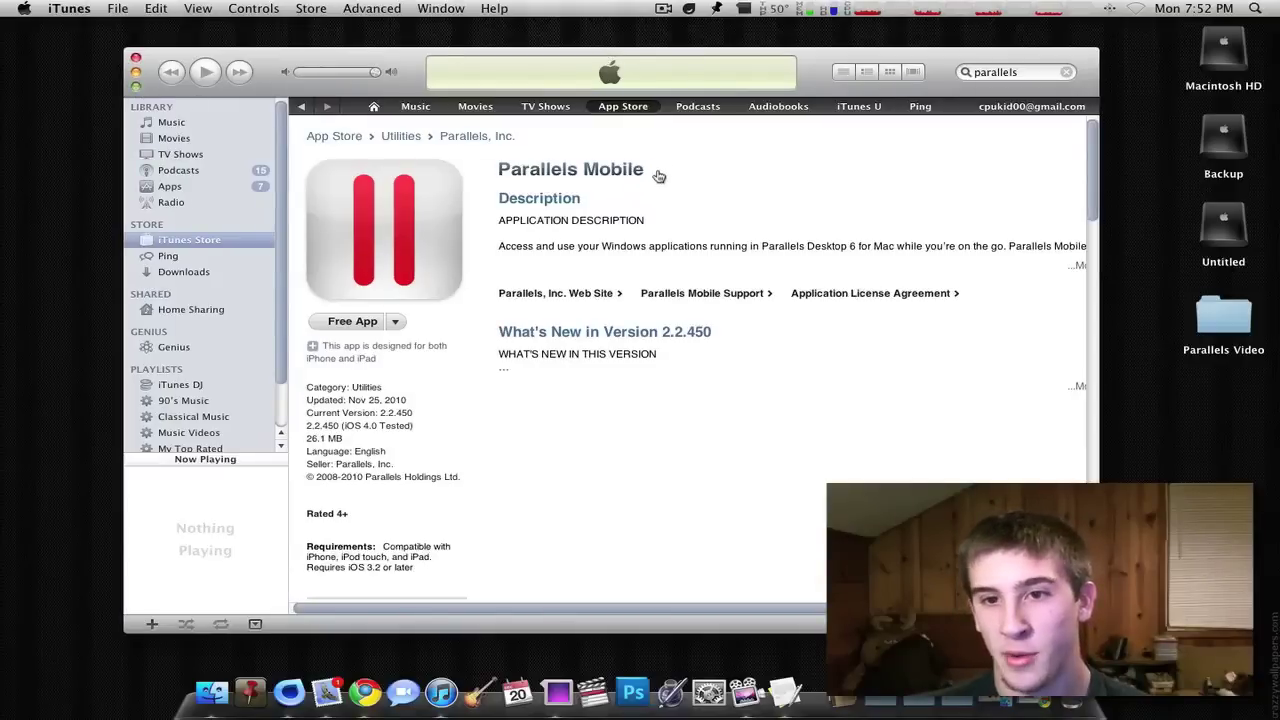
{"action": "left_click", "coordinate": [137, 87]}
{"action": "left_click", "coordinate": [470, 153]}
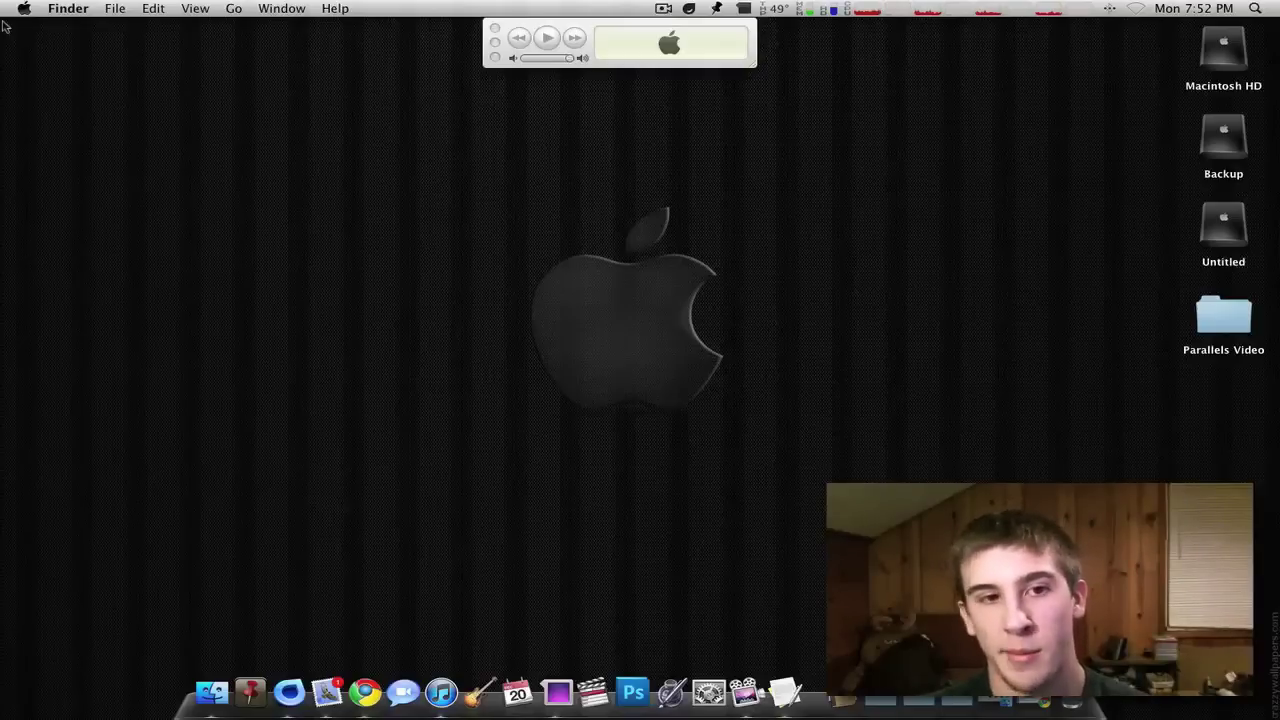
{"action": "left_click_drag", "start_coordinate": [4, 26], "coordinate": [830, 264]}
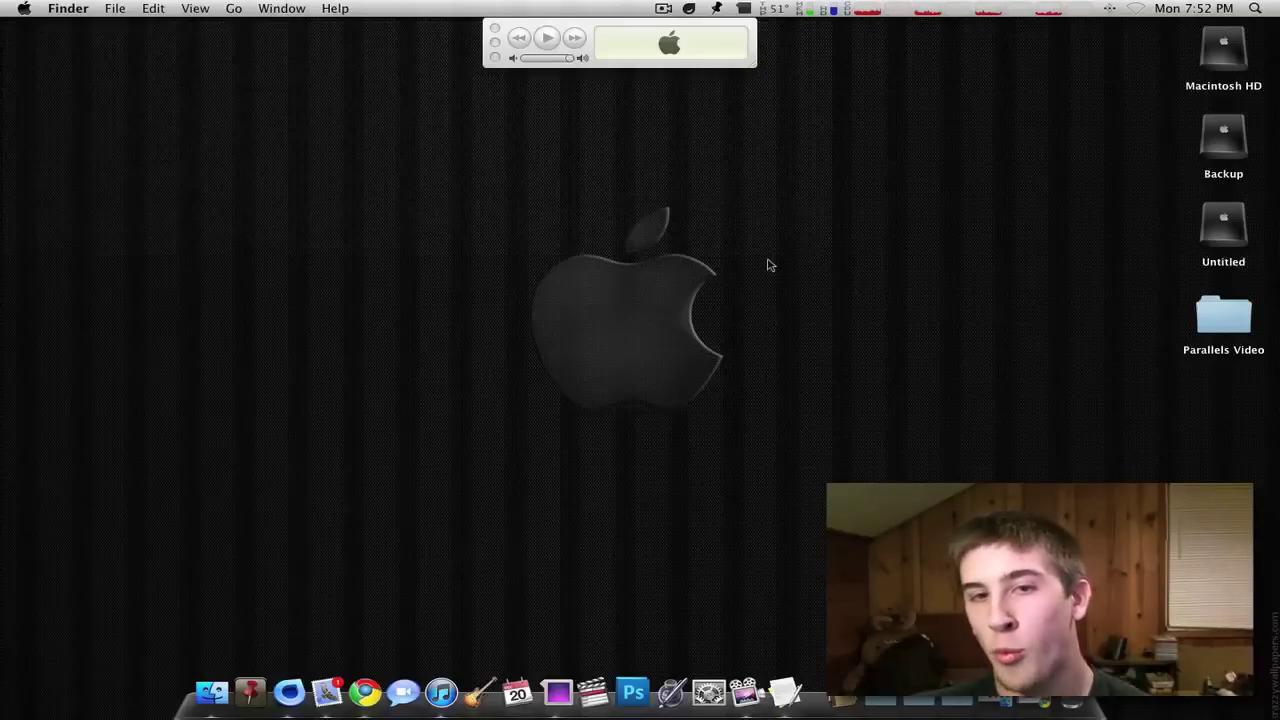